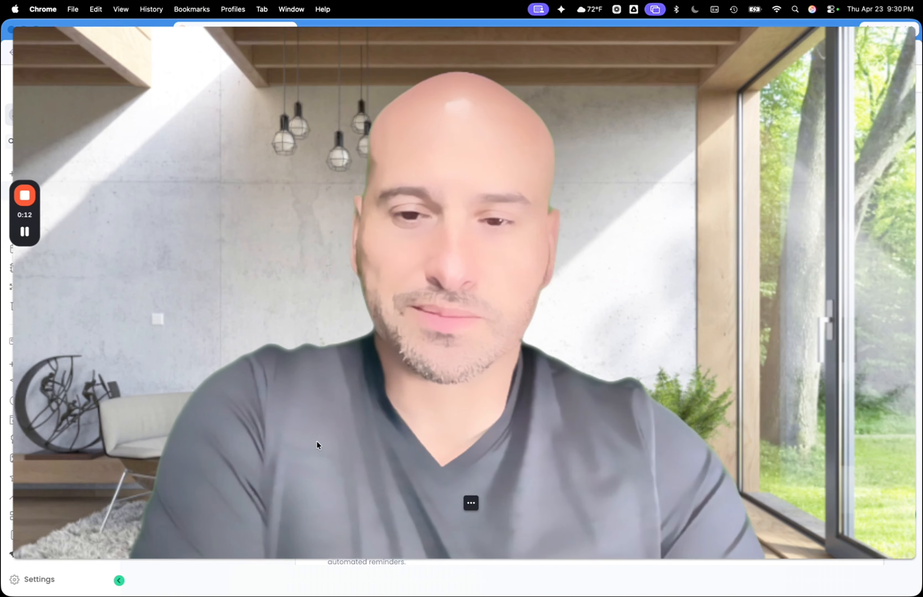
click(454, 507)
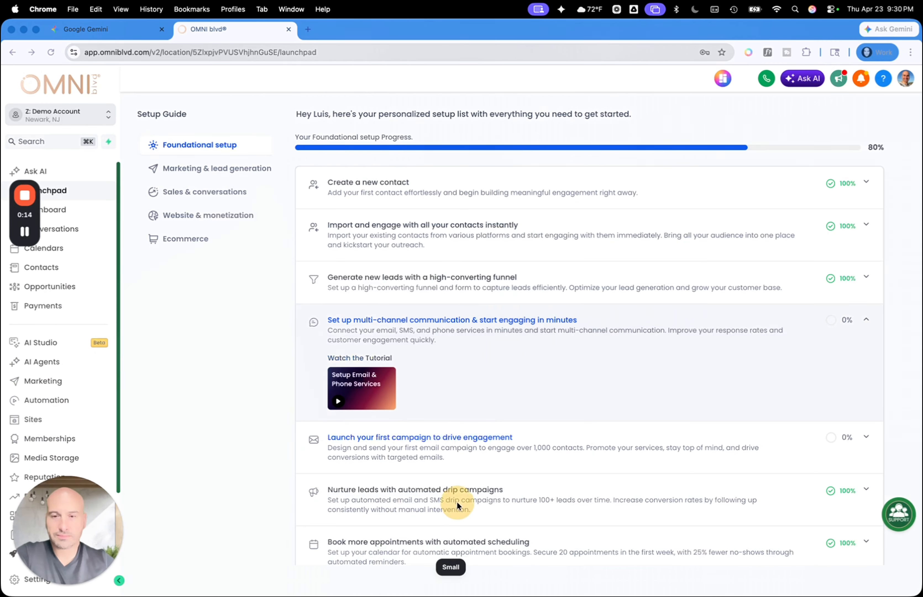
Switch to Google Gemini and enable the Canvas tool for a new prompt
click(136, 28)
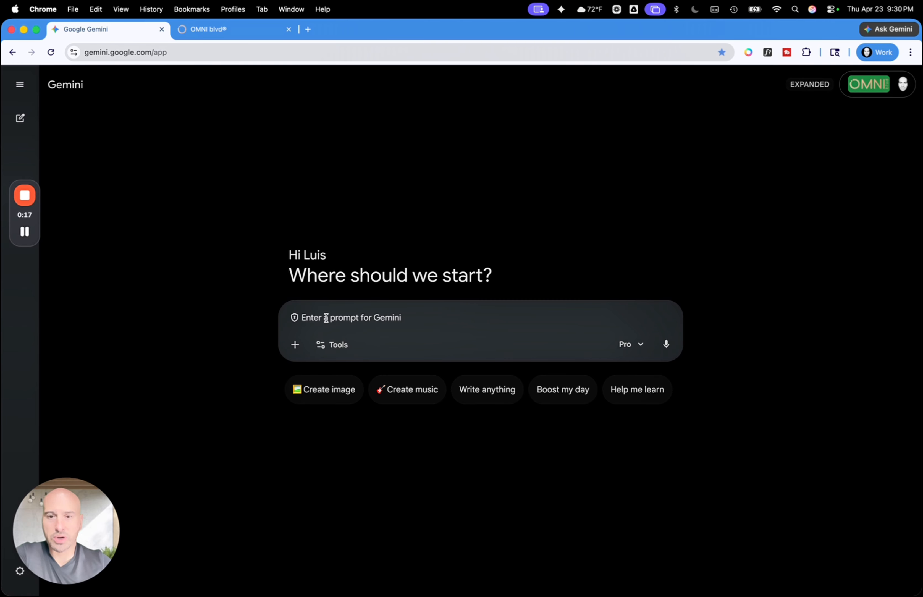
click(328, 344)
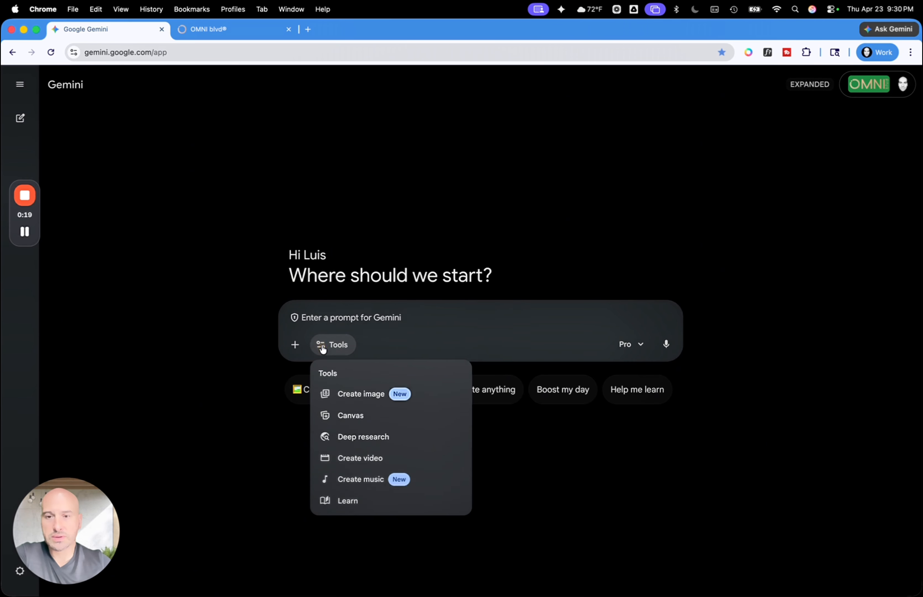
click(350, 418)
click(362, 317)
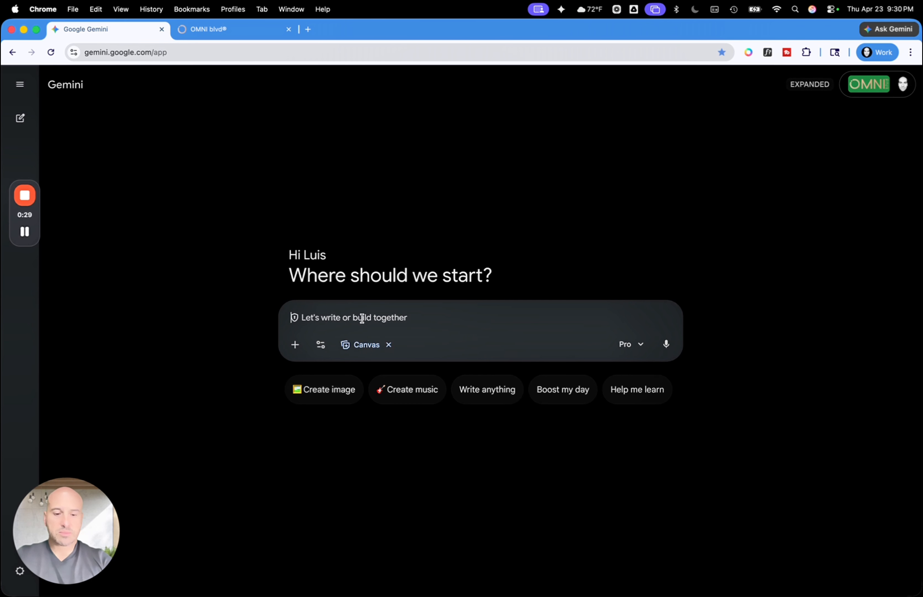
Start the prompt with "I want you to create a website for plumbers that is located in the Miami Florida"
text(I want)
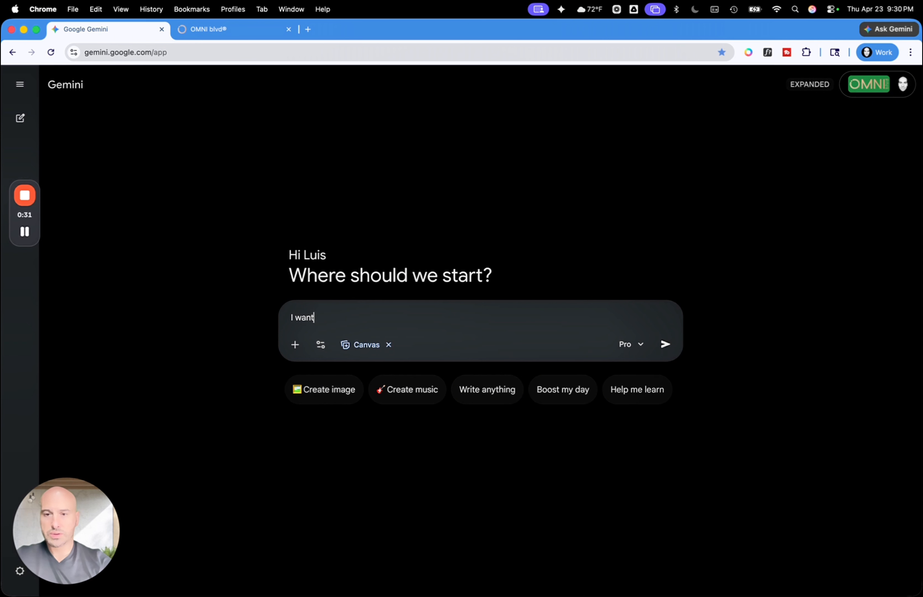
text( you to dreate)
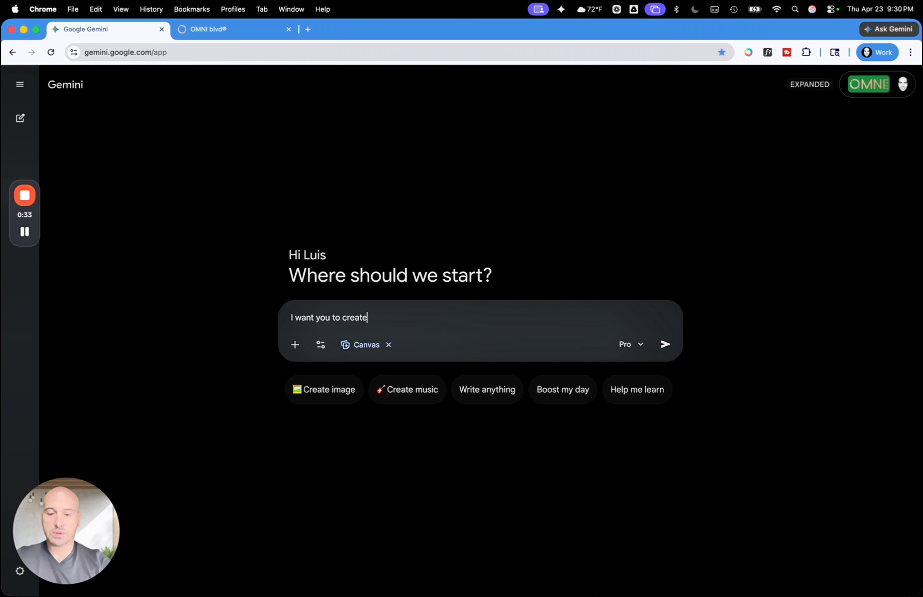
text( a website )
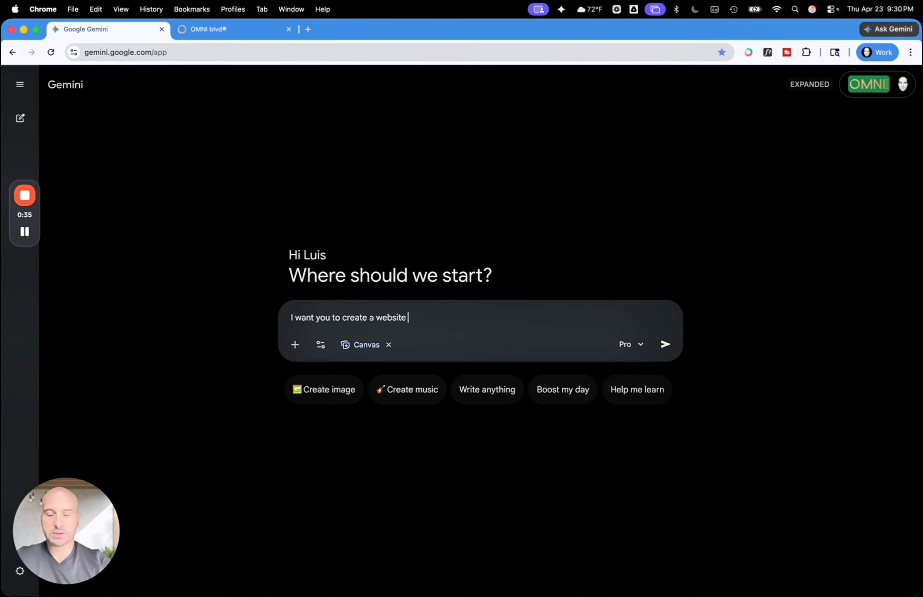
text(for plumb)
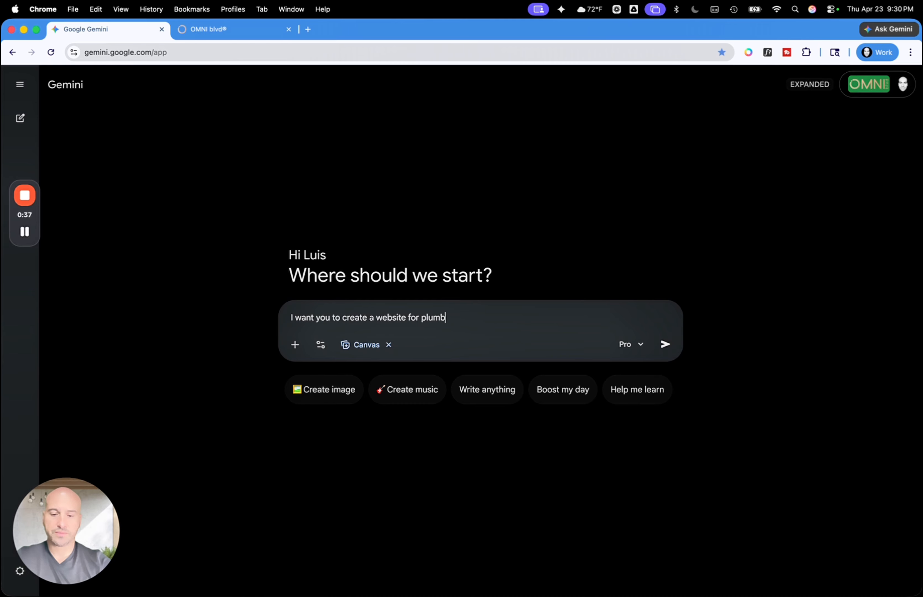
text(ers that )
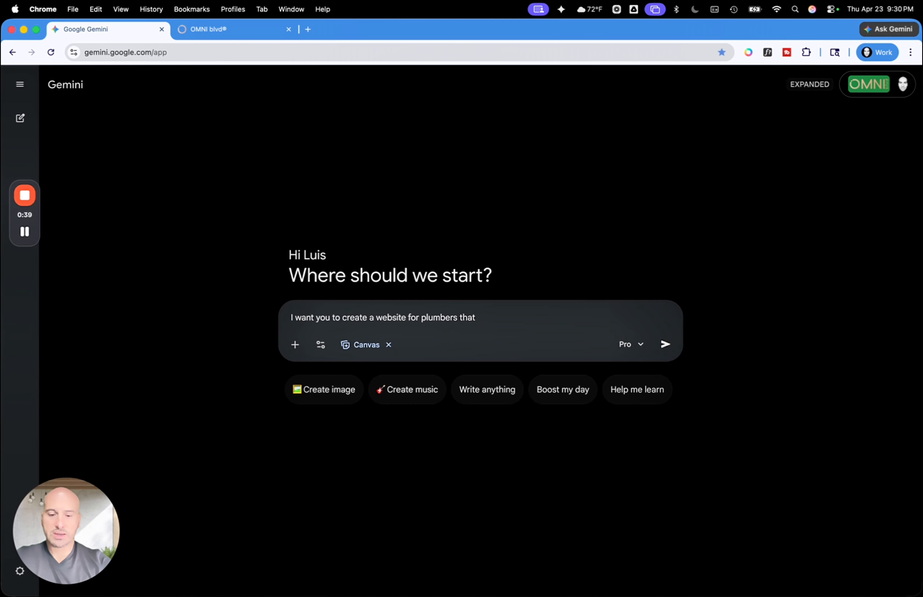
text(is loca)
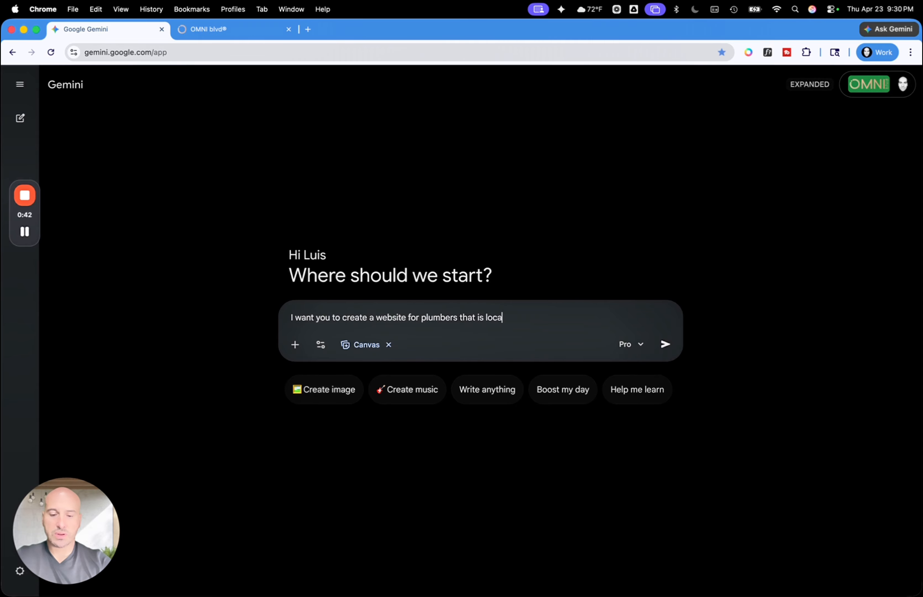
text(ted in the Miami)
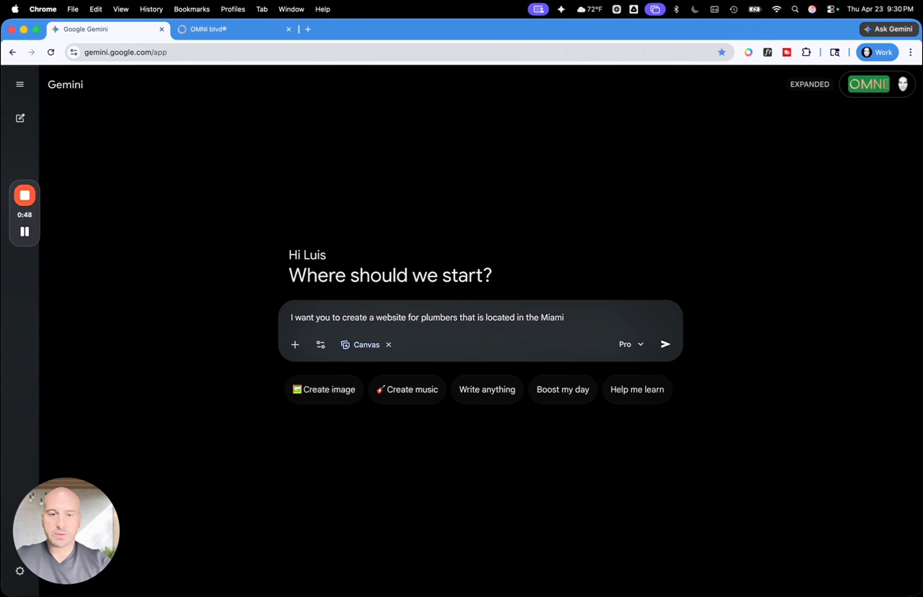
text( FLorida)
key(BackSpace)
key(BackSpace)
key(BackSpace)
key(BackSpace)
text(orida )
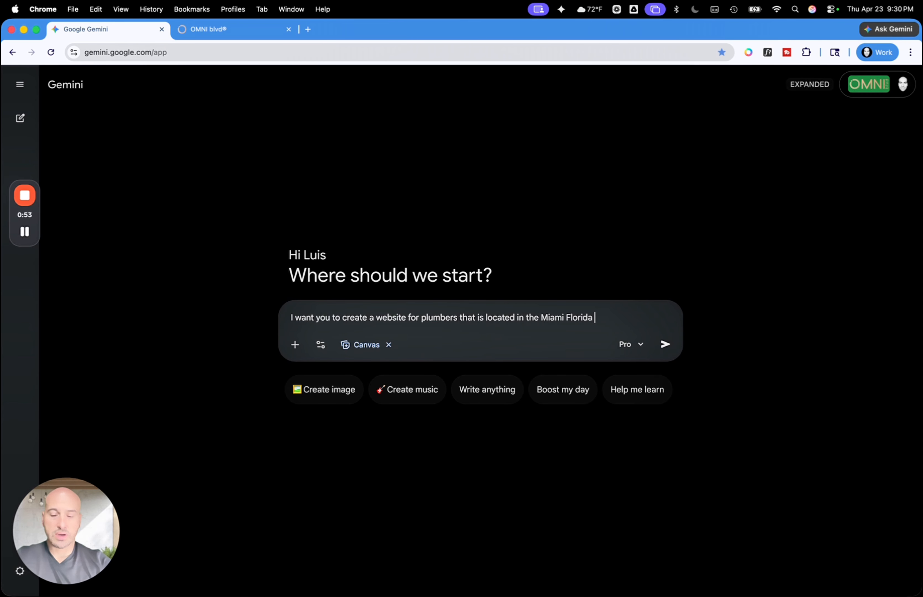
text(area and the focus is )
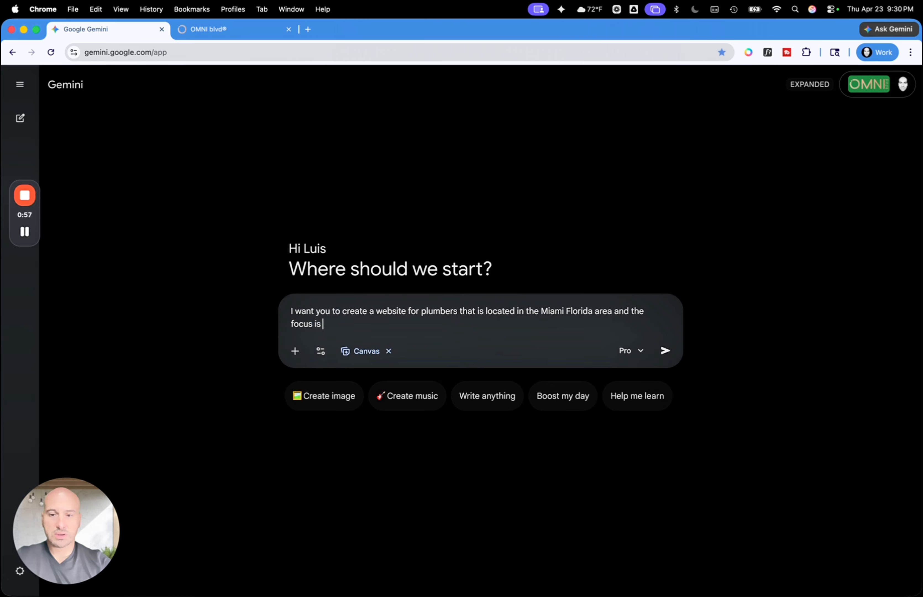
text(emergc)
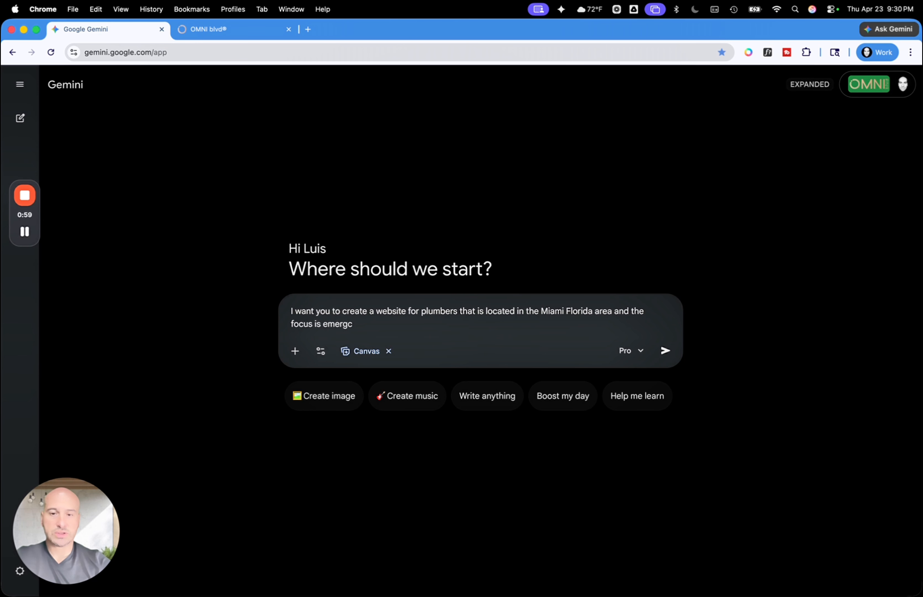
Complete the prompt's first sentence with "area and the focus is emergency work."
key(BackSpace)
text(ency wor)
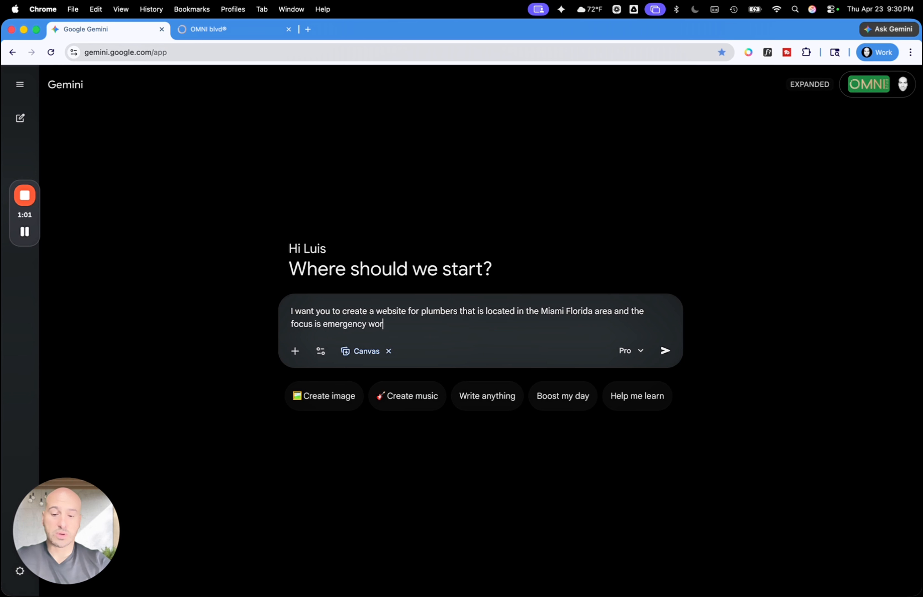
text(k.  Make the website)
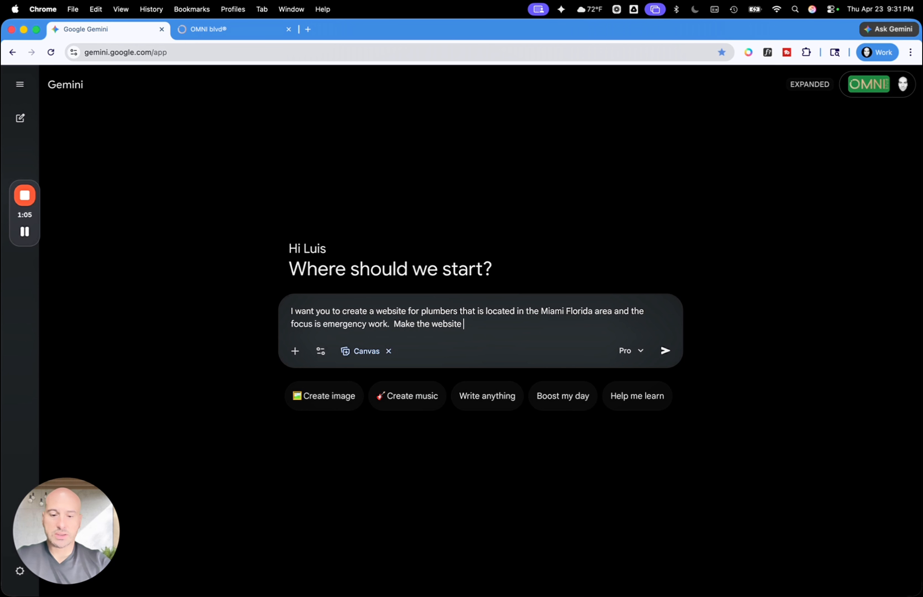
text( blue w)
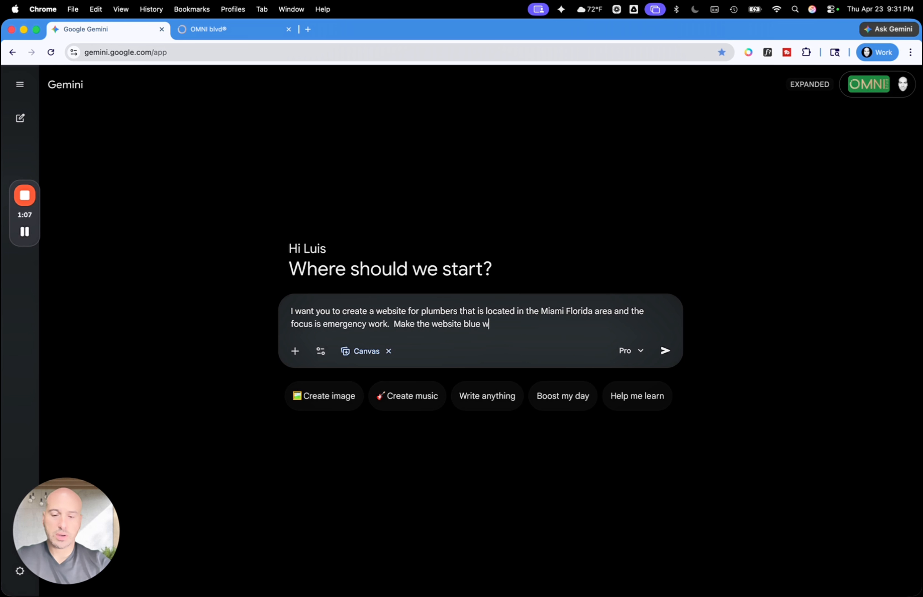
text(i)
text( and silver)
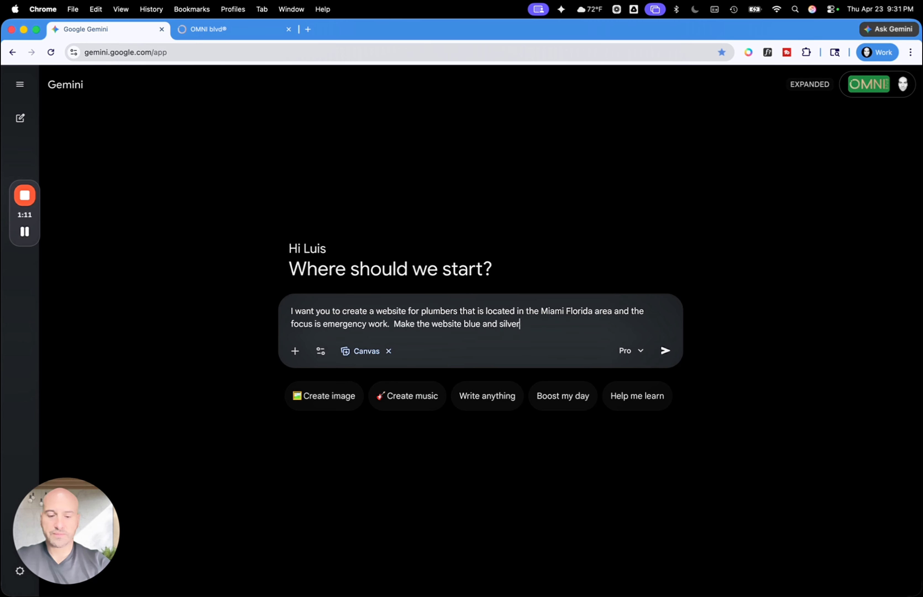
text(.  Make it )
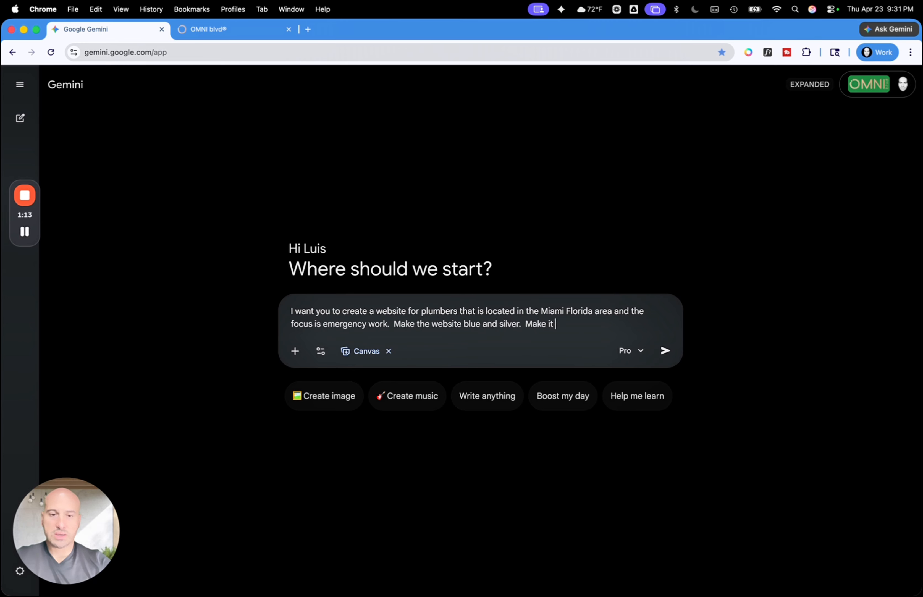
text(catcyhy and I)
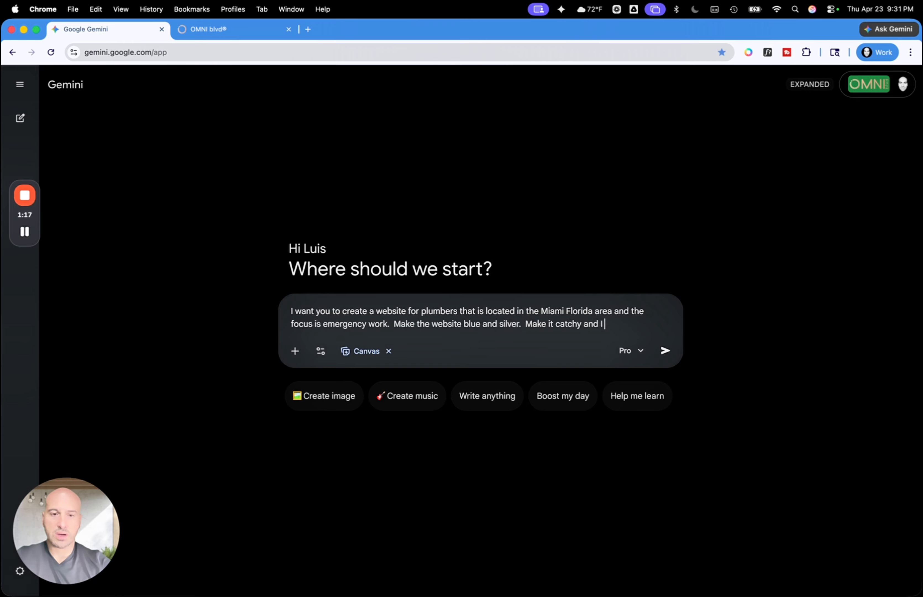
text( want to )
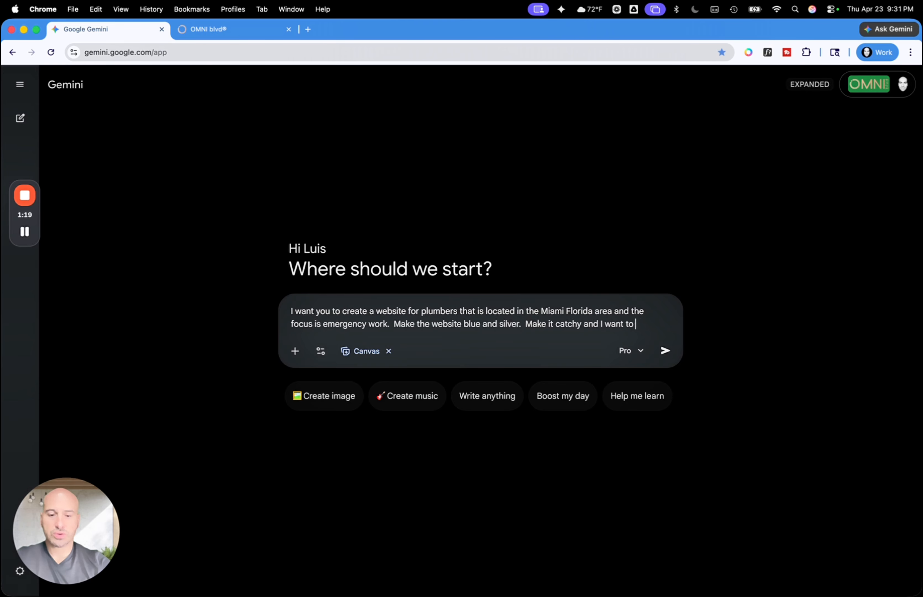
text(use com)
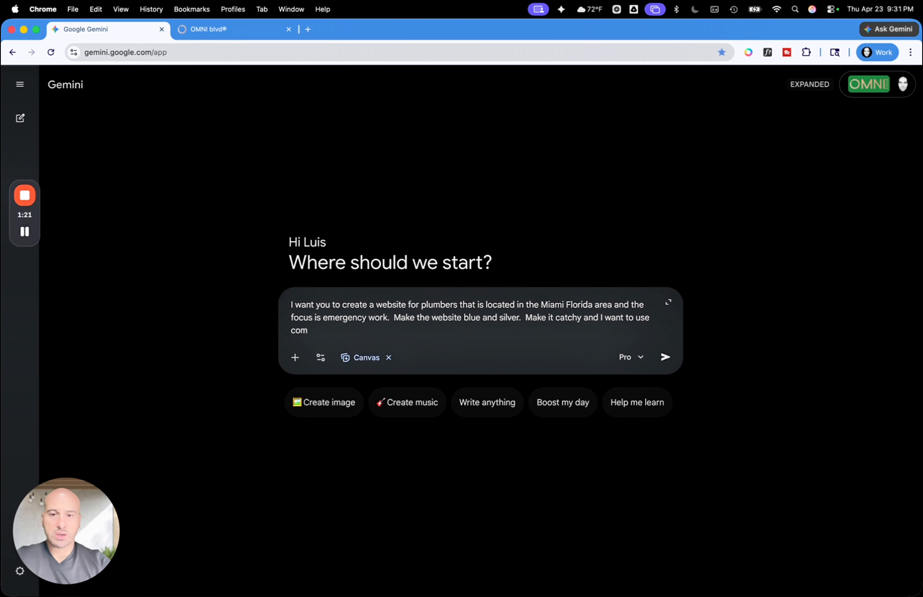
Finish the prompt with "Make it catchy and I want to use custom values from ghl and also webhooks." and submit it
key(BackSpace)
key(BackSpace)
key(BackSpace)
text(cu)
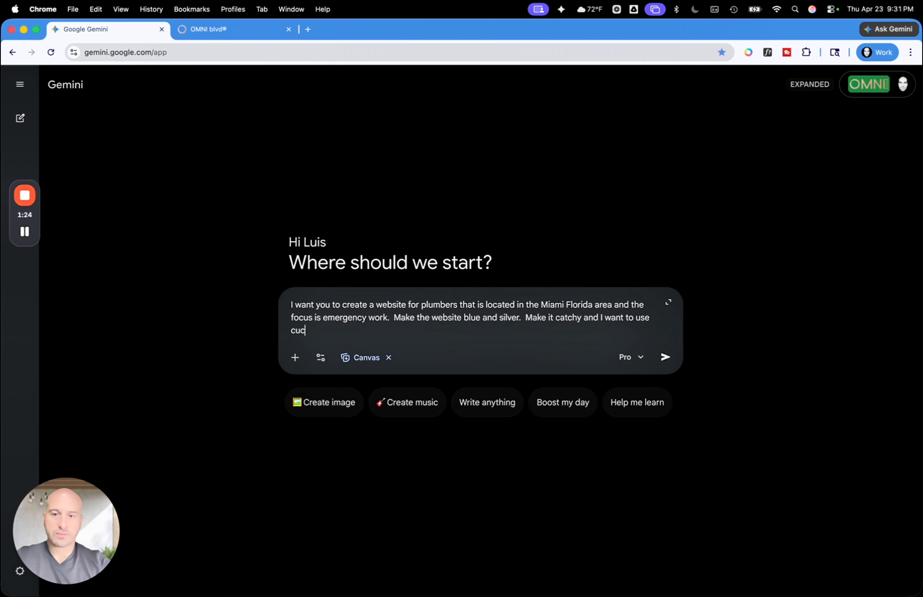
text(st)
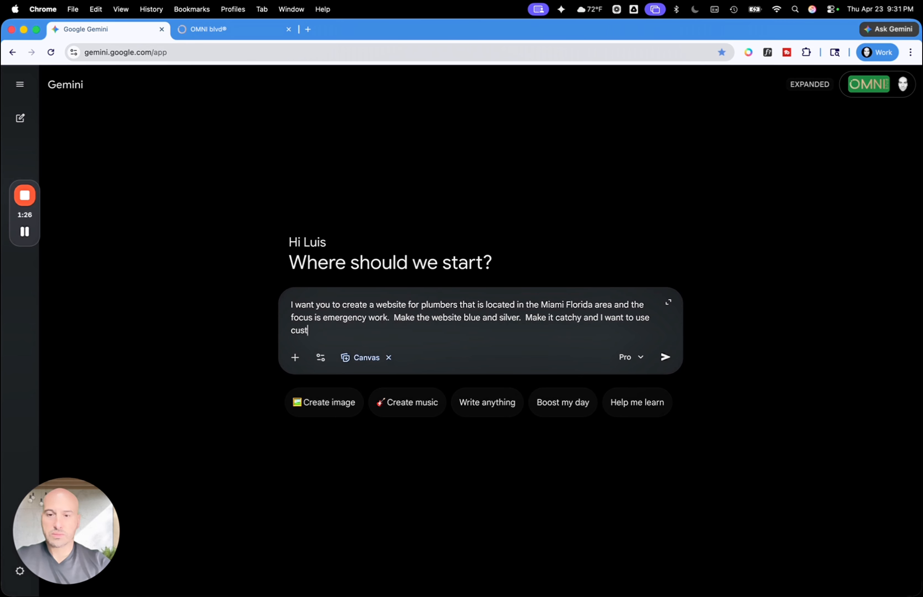
text(om val)
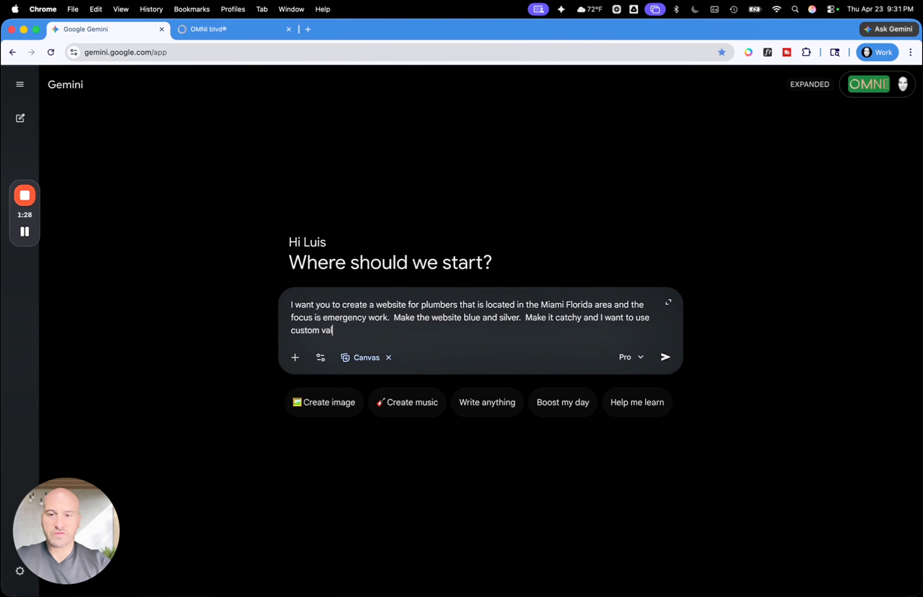
text(ues from)
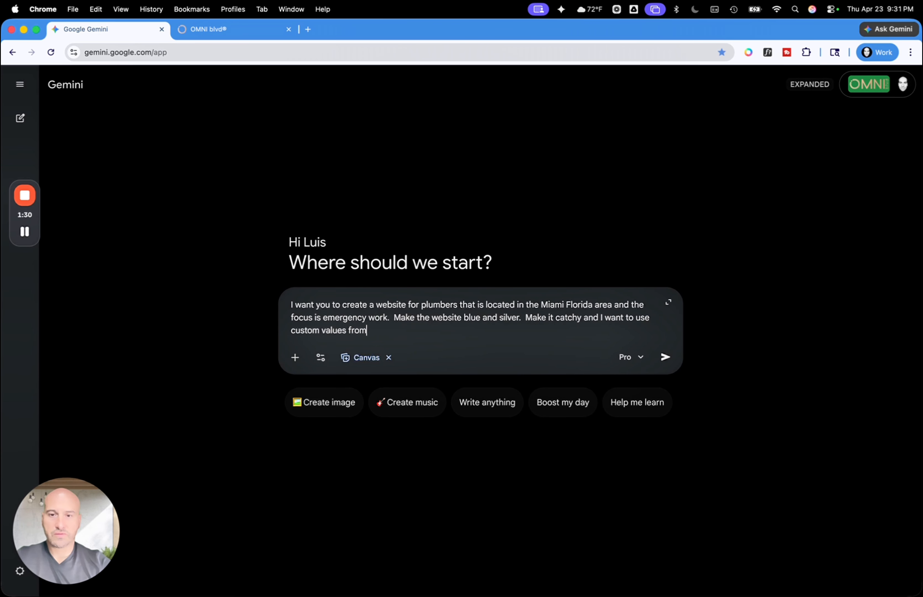
text( ghl and al)
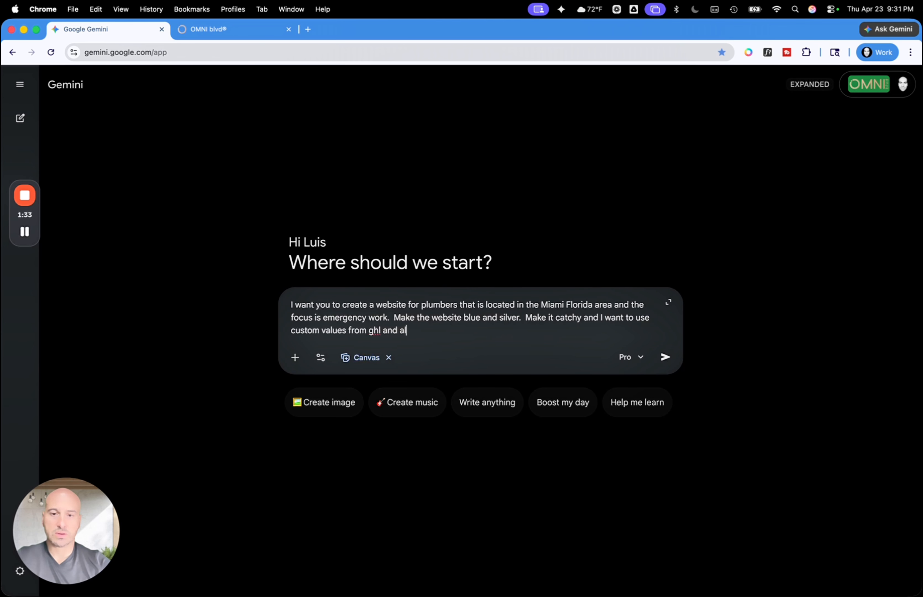
text(so web)
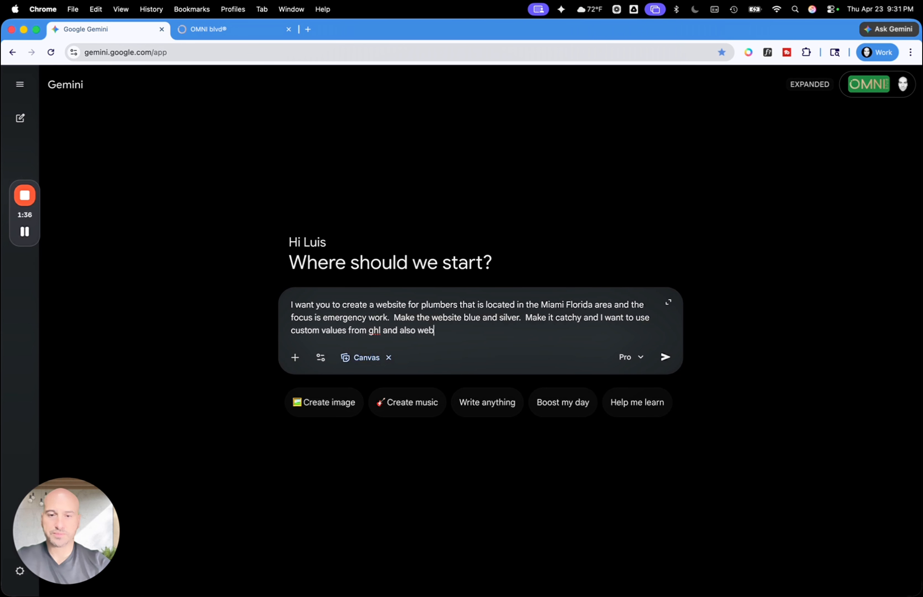
text(shooks.)
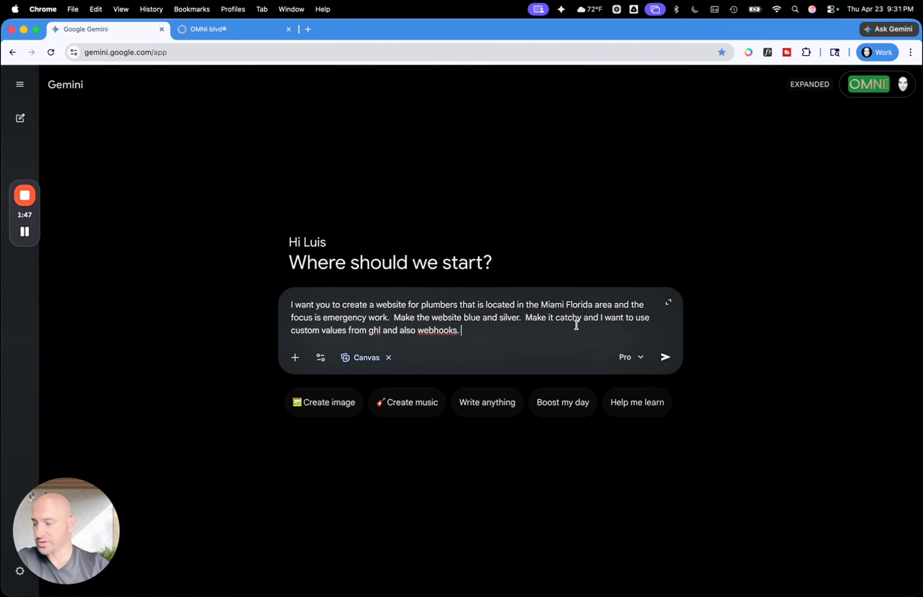
key(Return)
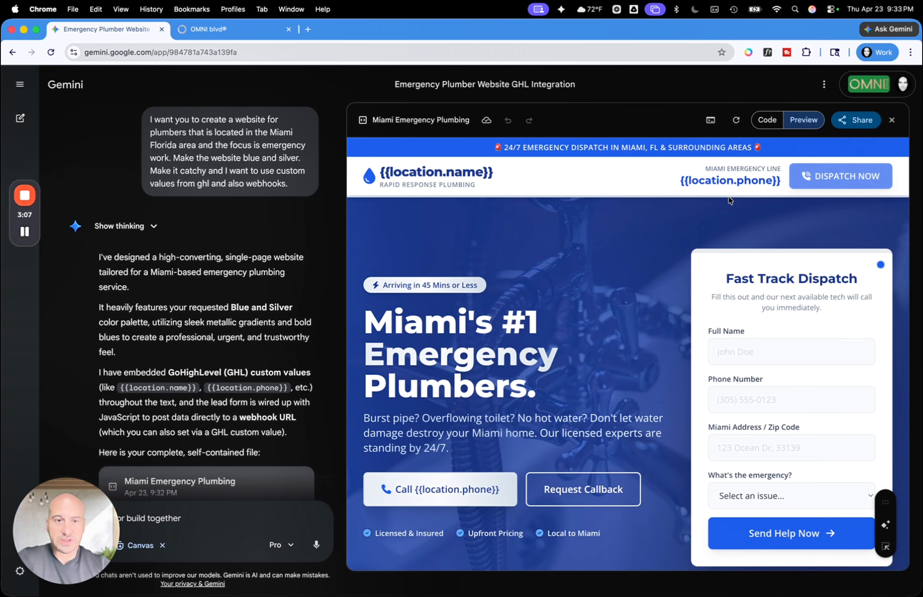
Review the generated Miami Emergency Plumbing page preview from the hero section and dispatch form to the footer
scroll(588, 325, down, 2)
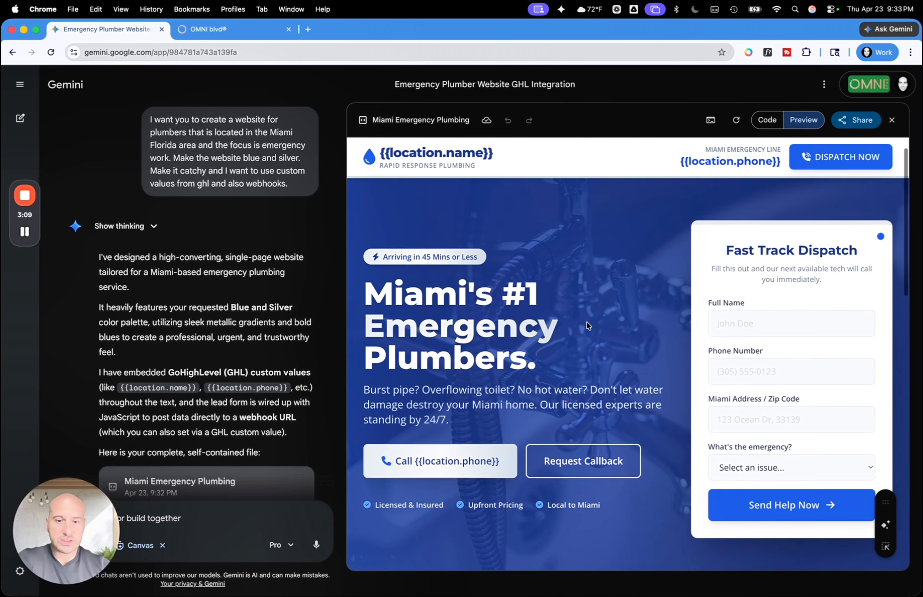
scroll(502, 453, down, 10)
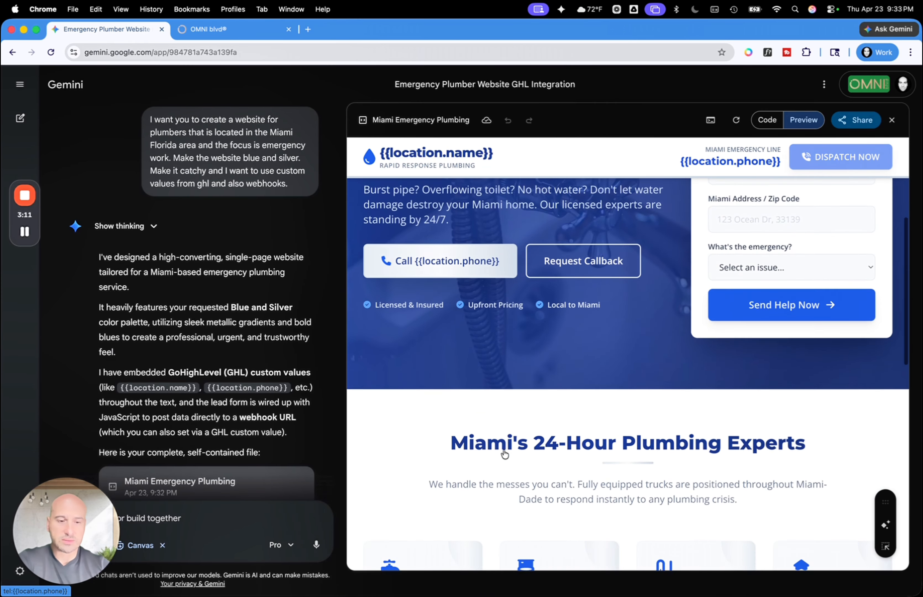
scroll(502, 453, up, 8)
scroll(765, 338, up, 3)
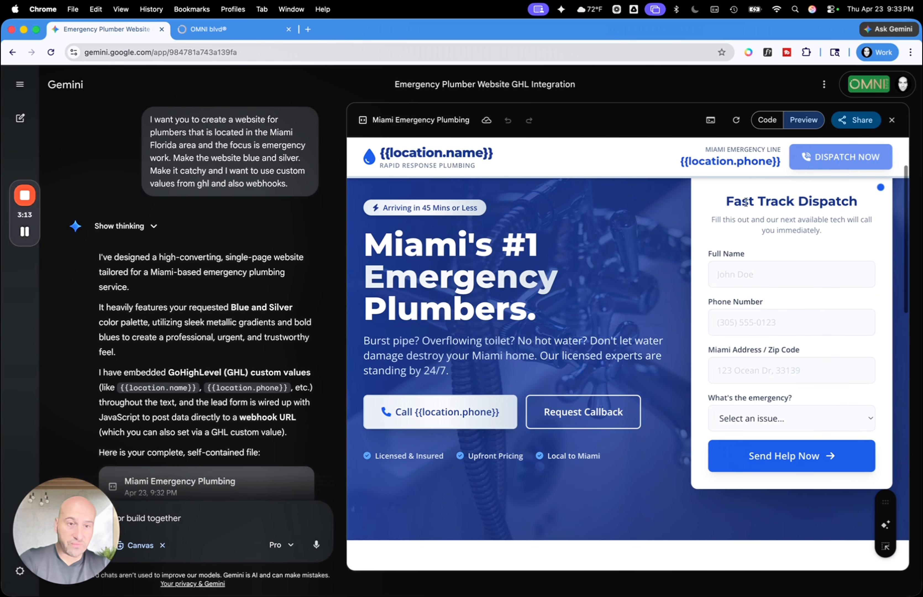
scroll(685, 458, down, 10)
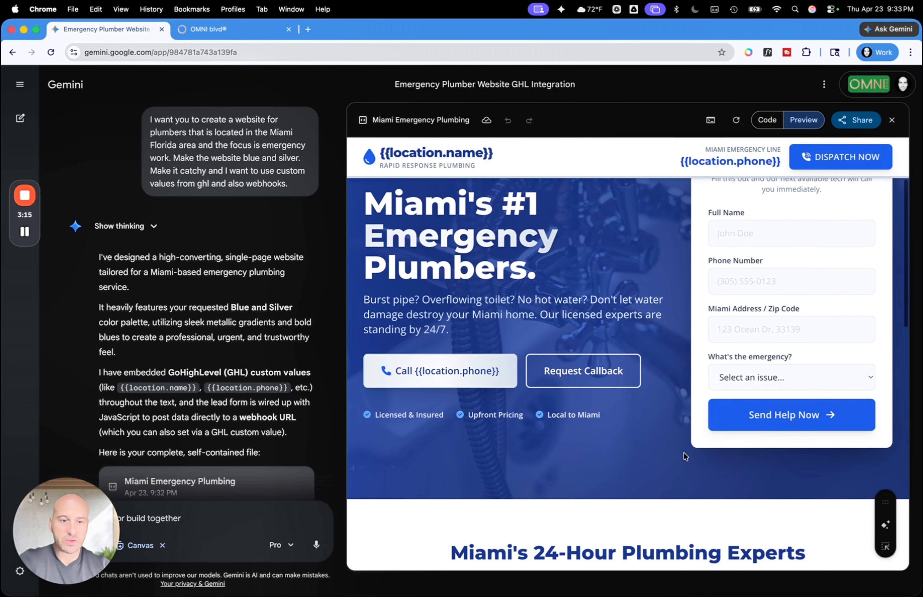
scroll(685, 457, down, 4)
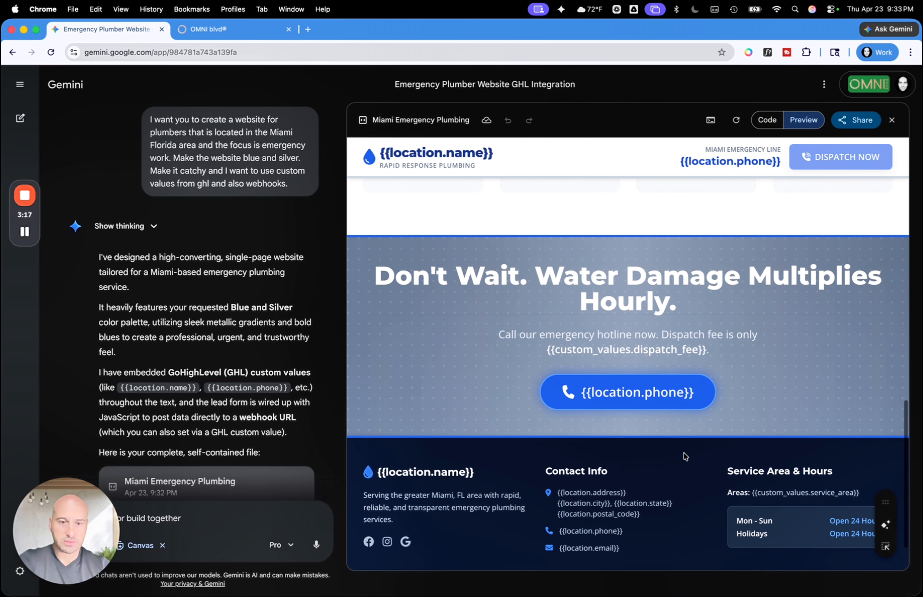
Show the source code of the generated Miami Emergency Plumbing page and select all of it for copying
scroll(672, 361, down, 1)
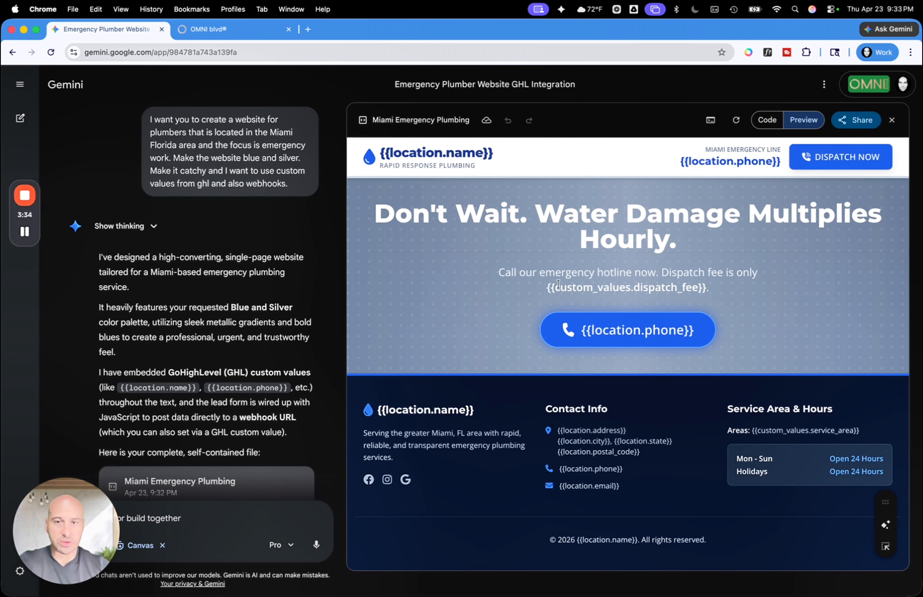
click(767, 120)
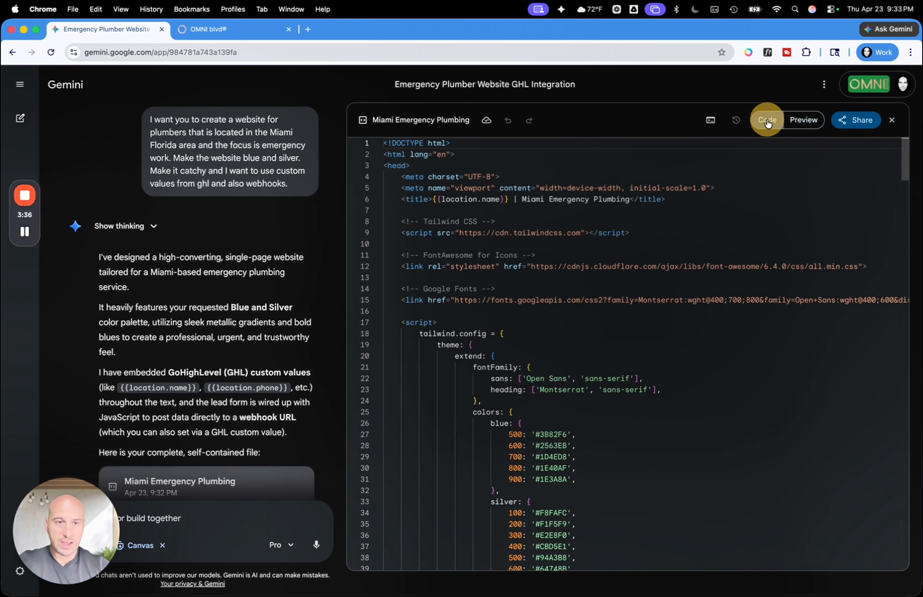
key(super+a)
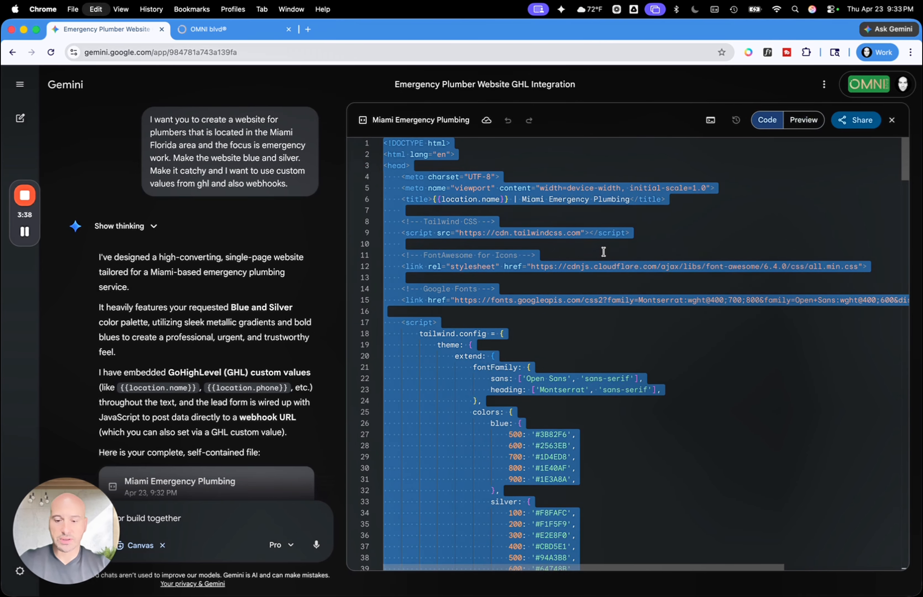
Switch to OMNI blvd and create a new website from blank named "Miami Emergency Plumbers"
click(244, 31)
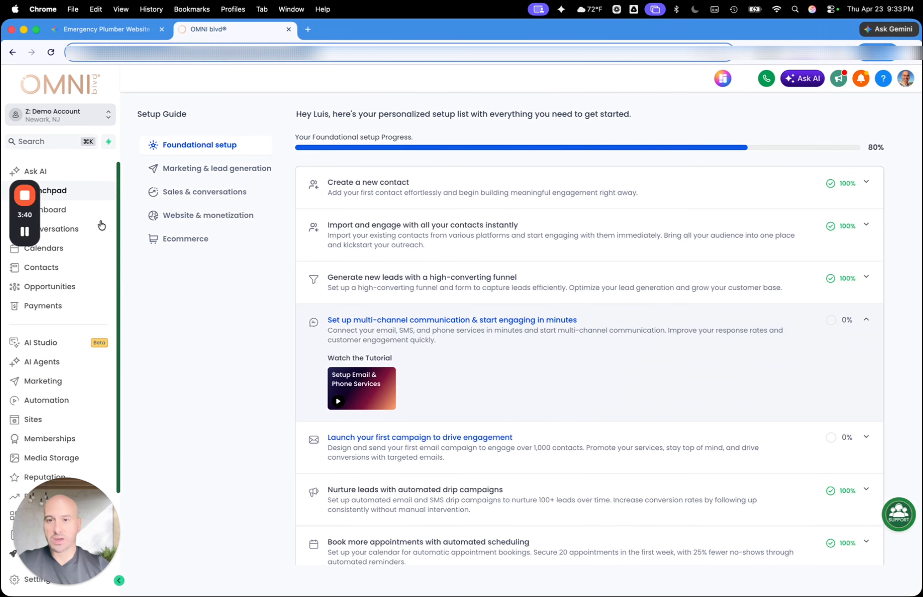
click(33, 416)
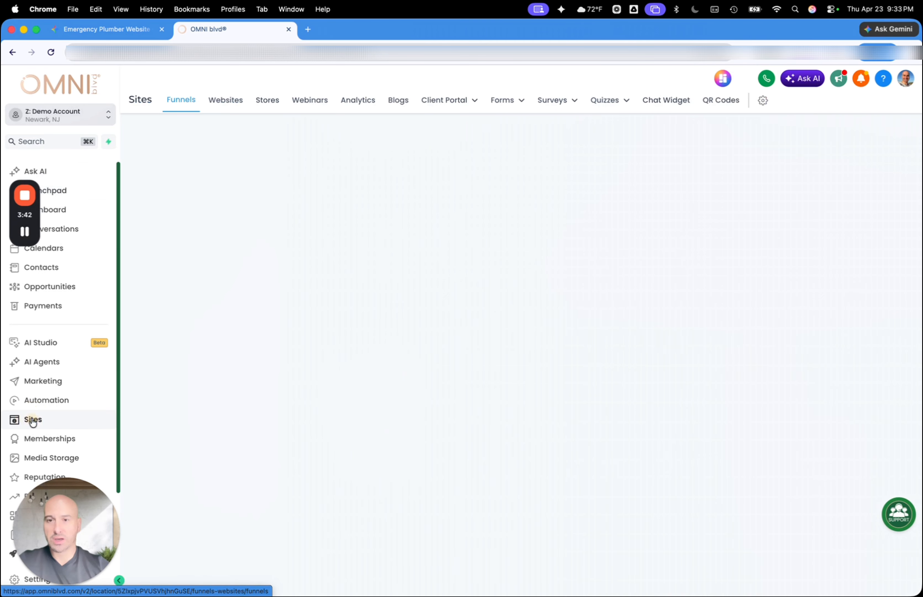
click(225, 102)
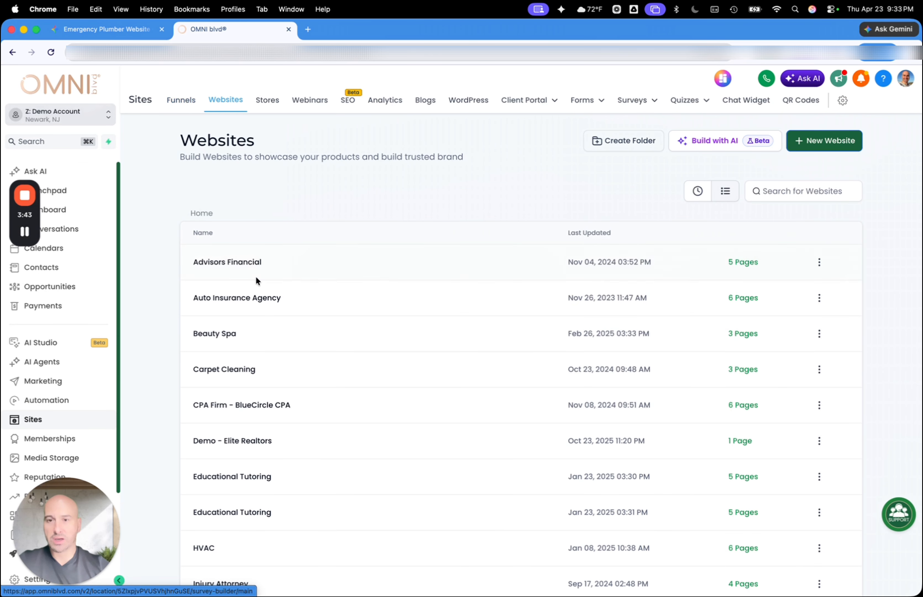
click(830, 140)
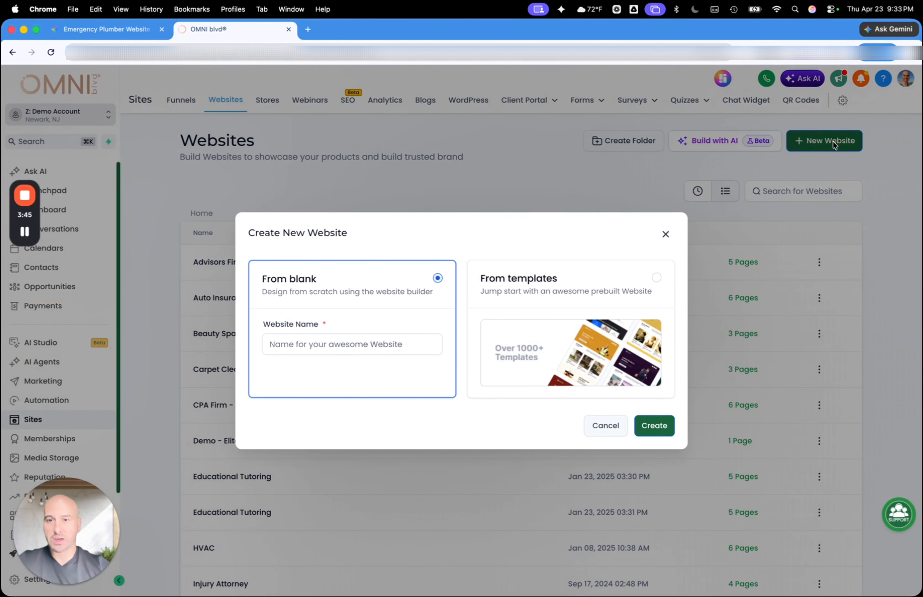
click(355, 348)
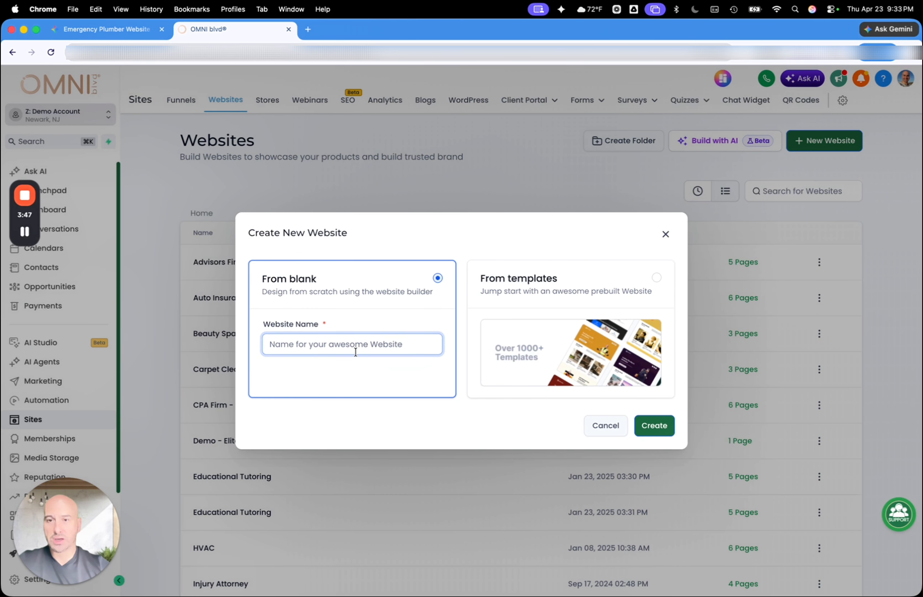
text(Miami Emergency Plumbers)
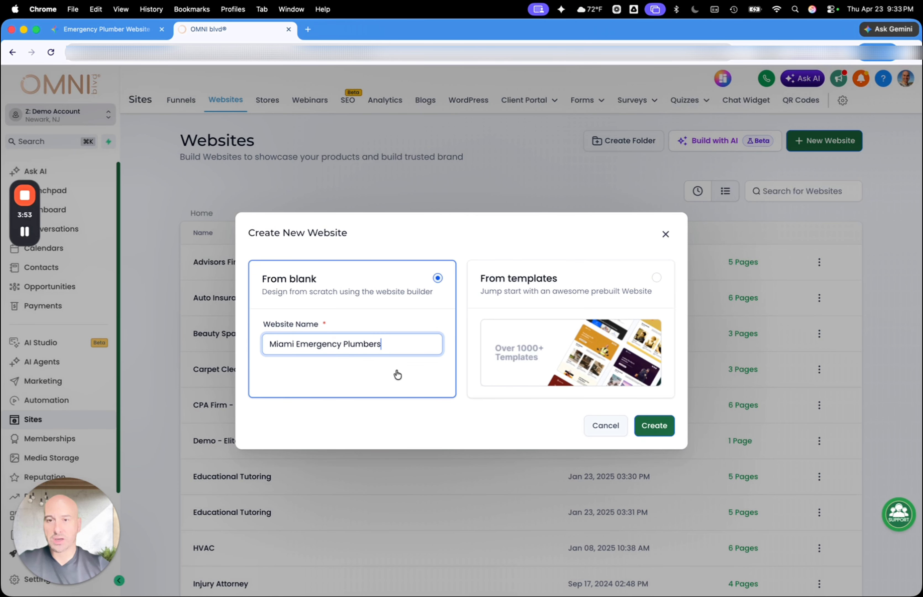
click(654, 426)
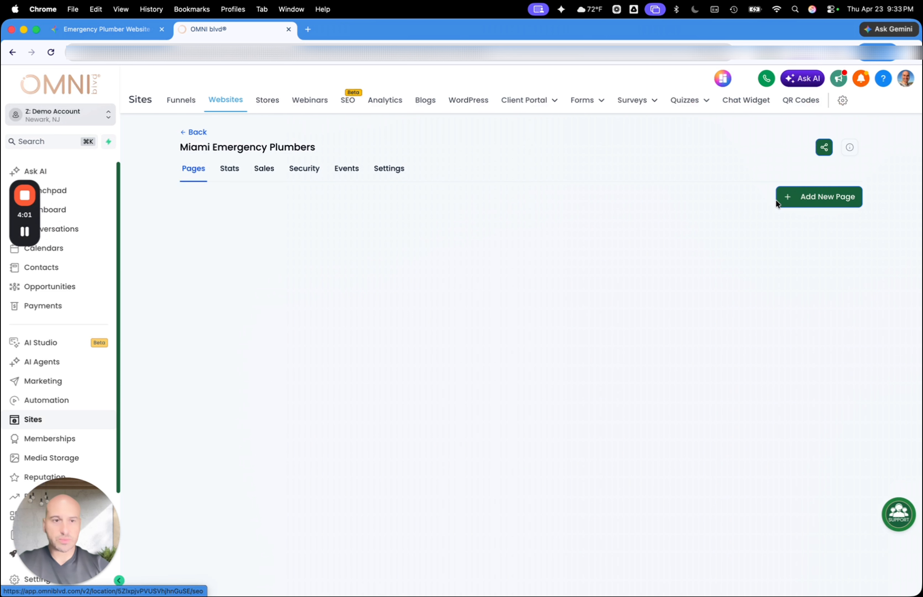
Add a page named "Miami Emergency Plumbers" to the website and create it from blank in the page builder
click(837, 197)
click(359, 272)
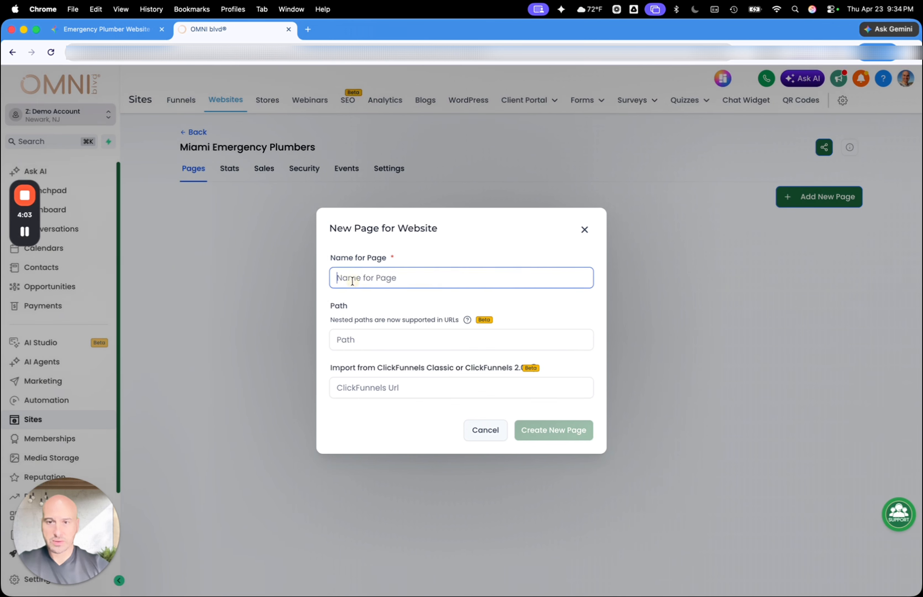
text(Miami Emergency Plumbers)
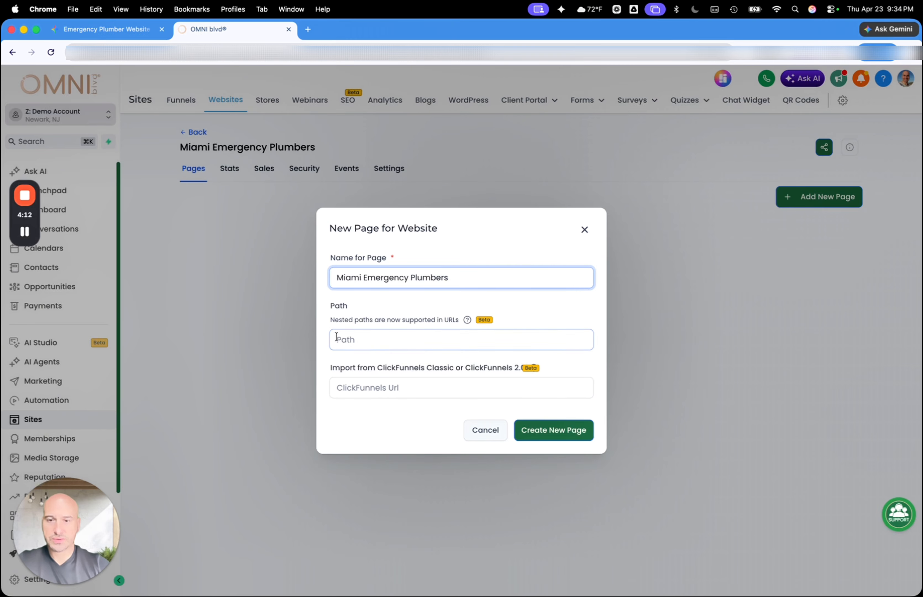
click(397, 421)
click(559, 431)
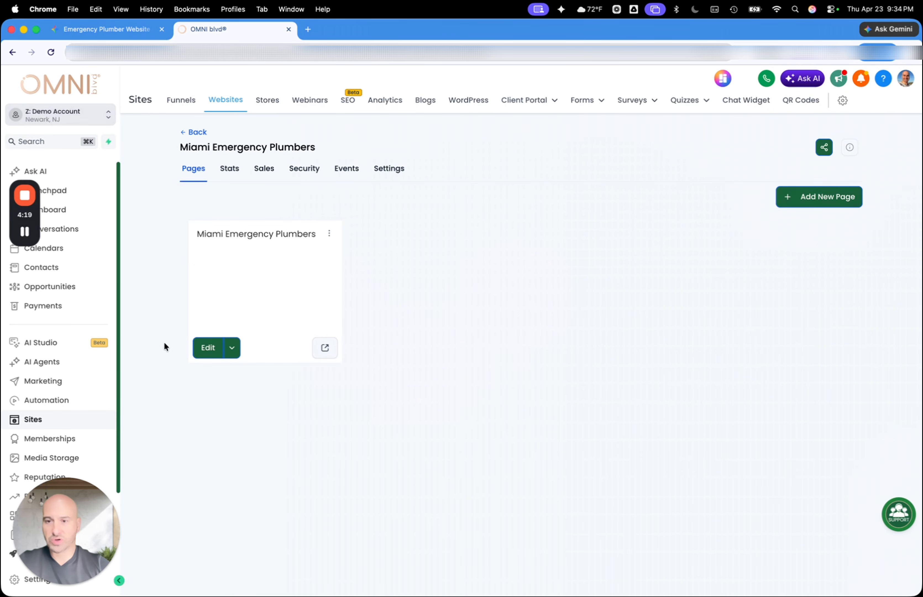
mouse_move(260, 340)
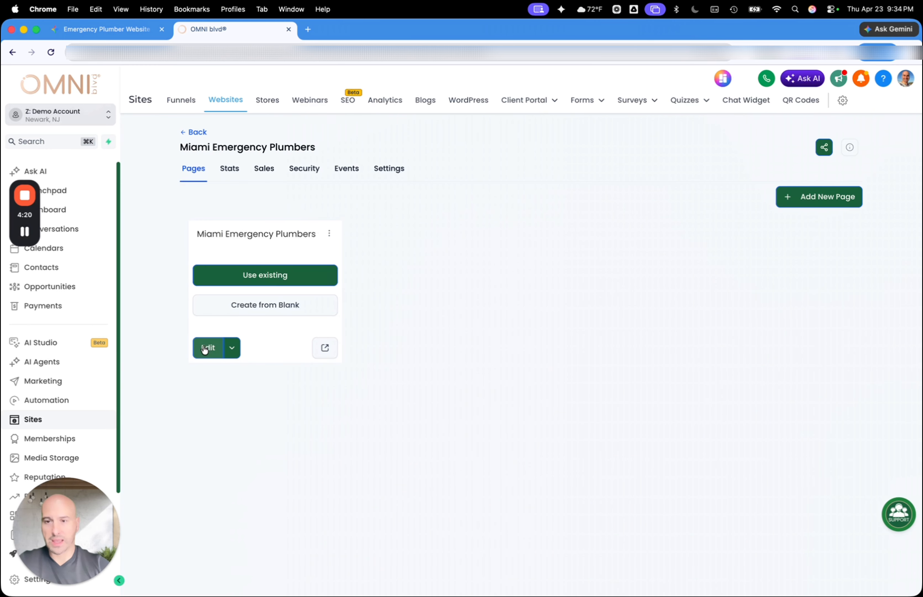
click(238, 307)
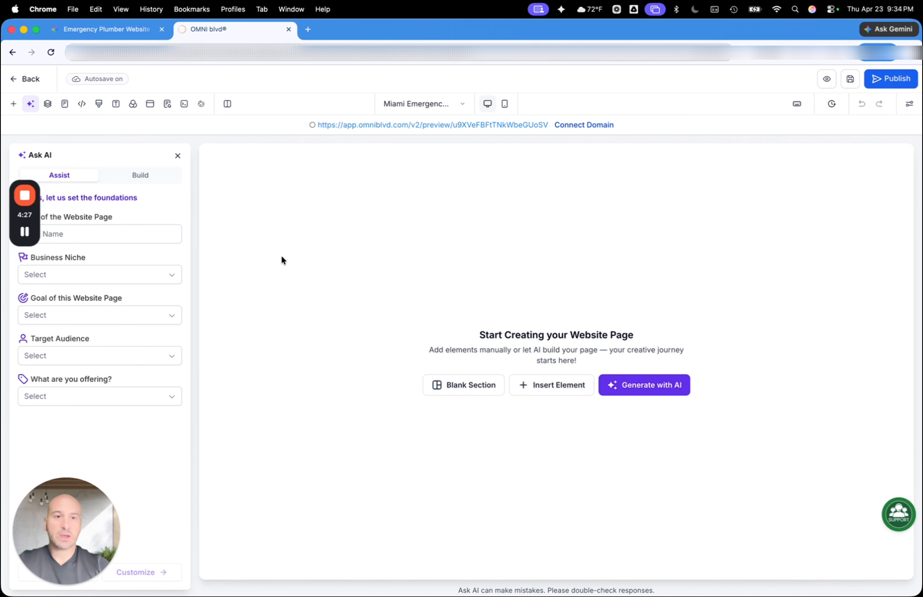
Dismiss the Ask AI assistant and add a 1 Column row to the empty page
click(178, 156)
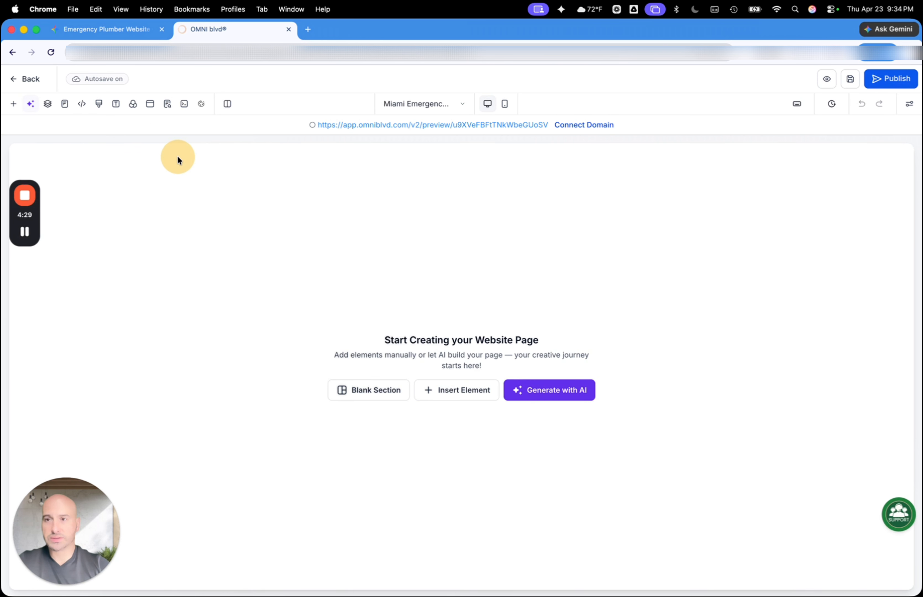
click(12, 105)
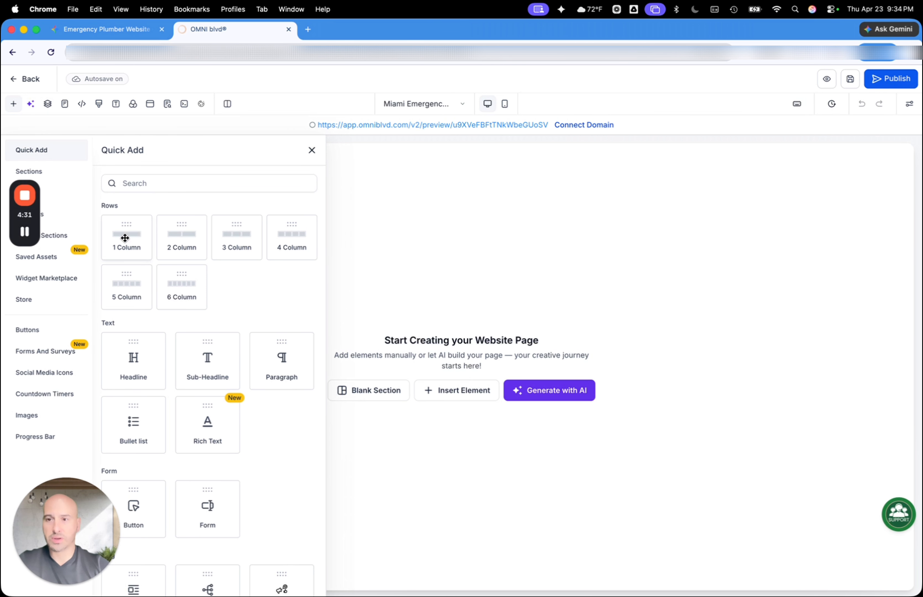
drag(125, 238, 515, 196)
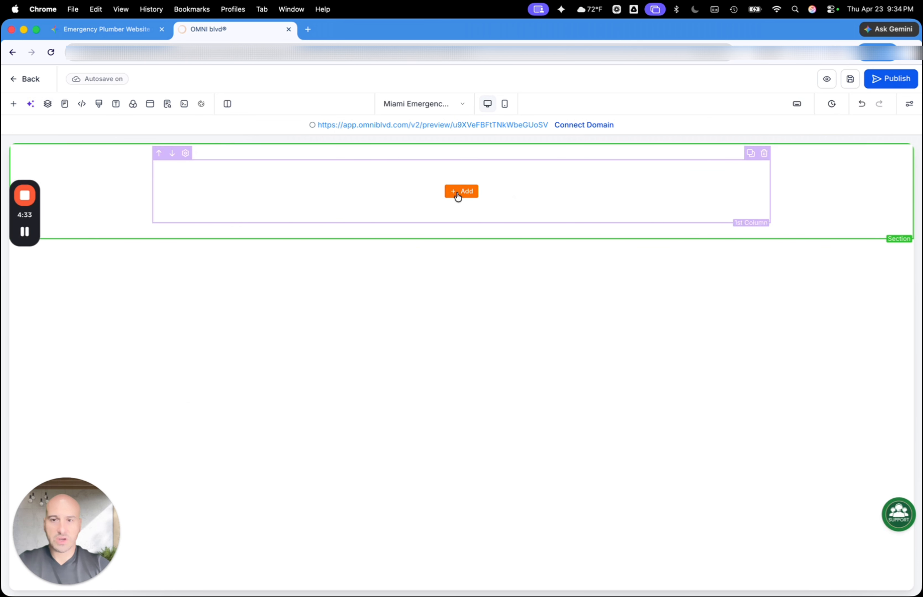
Find the Code element by searching for "code", place it in the column, and preview the page
click(465, 193)
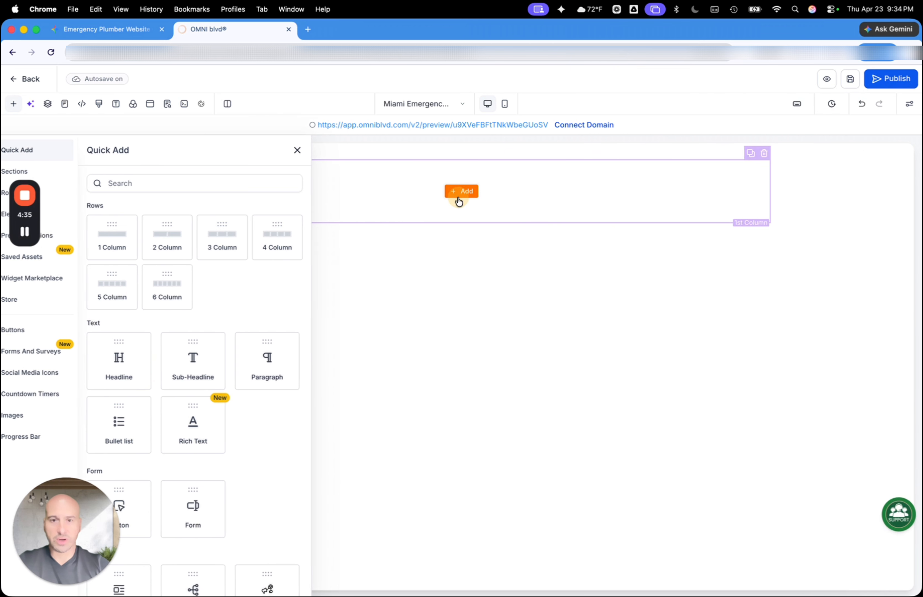
click(116, 183)
text(code)
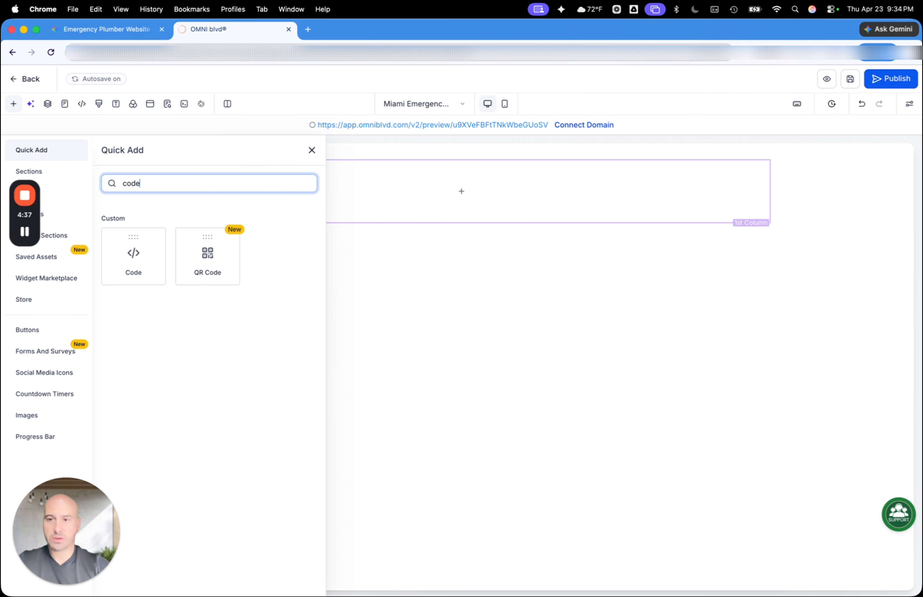
drag(105, 280, 407, 184)
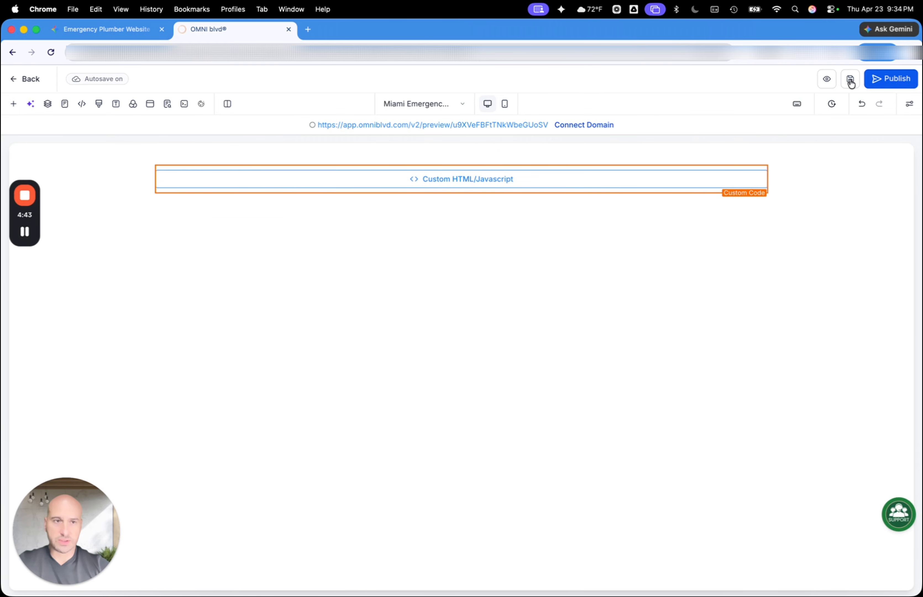
click(829, 83)
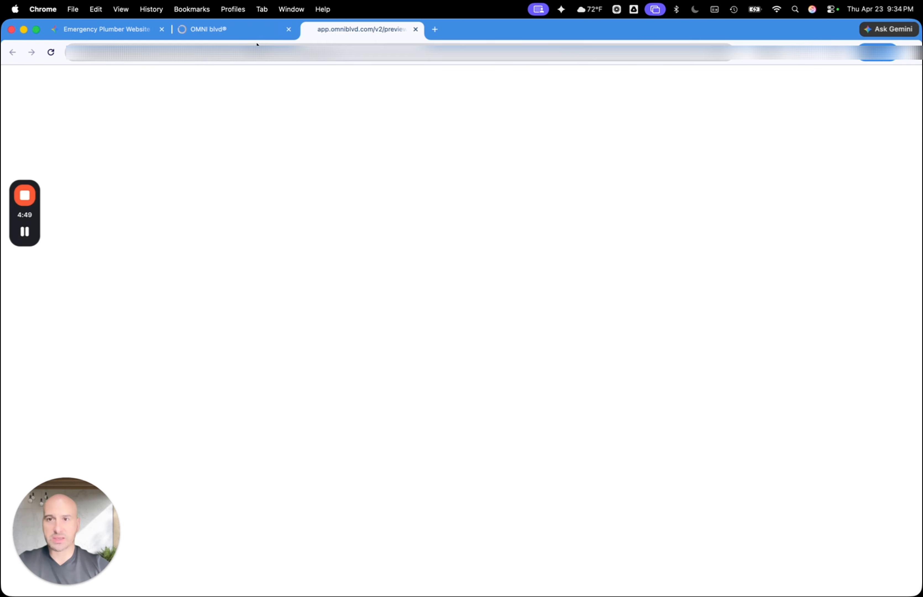
Return to the page builder, paste the copied website HTML into the Custom Code element's editor, and save it
click(254, 33)
click(548, 181)
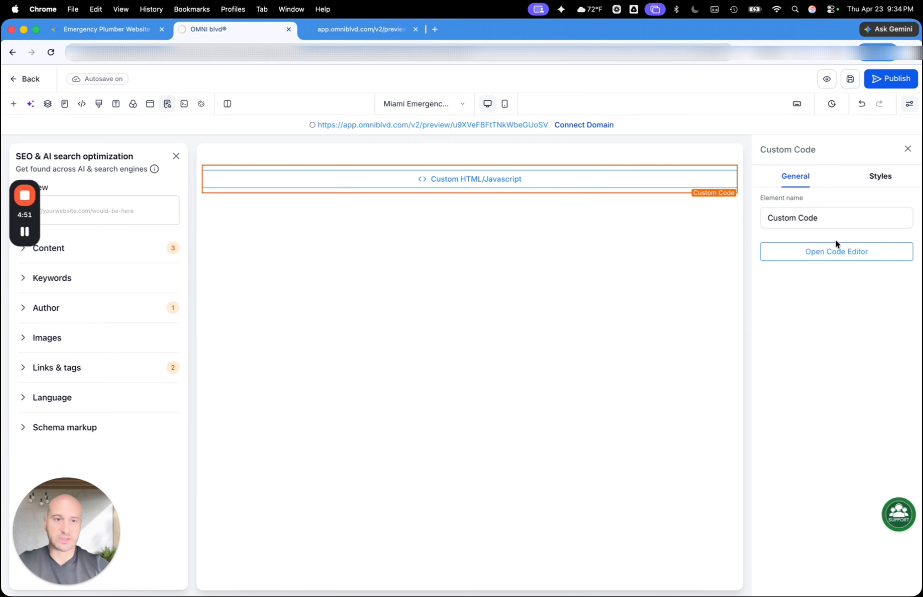
click(829, 251)
click(459, 265)
key(super+v)
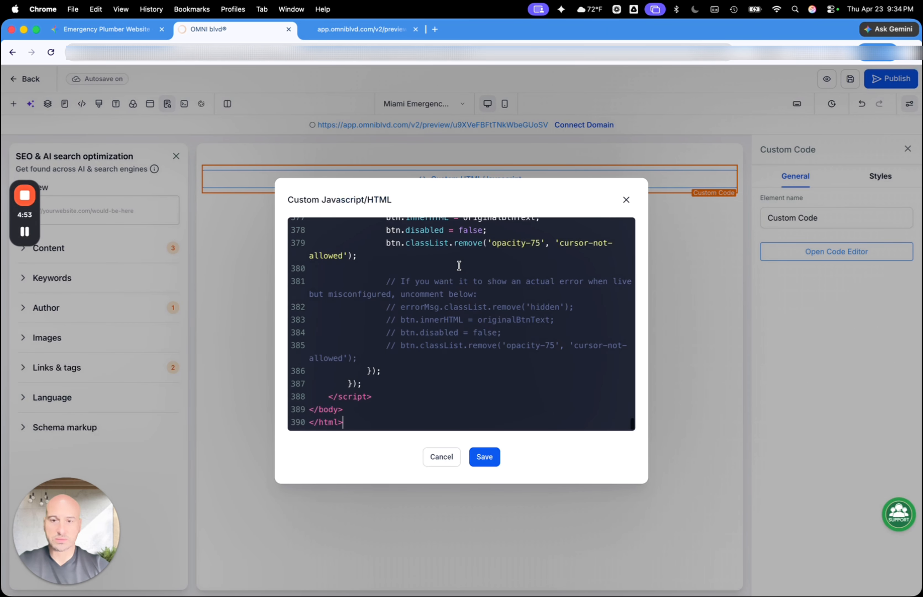
click(484, 458)
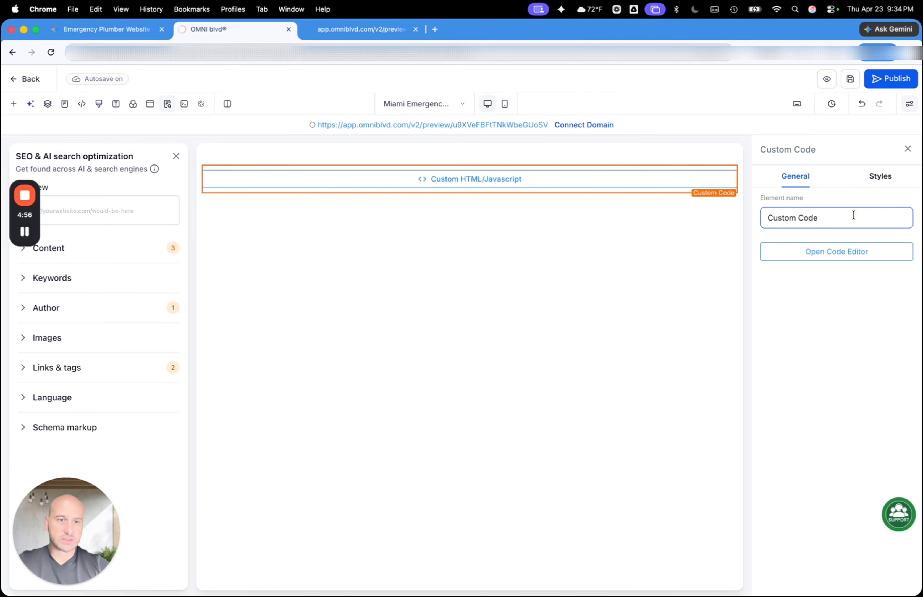
Rename the Custom Code element as "Gemini - Miami Emergency Plumbing"
drag(853, 219, 741, 220)
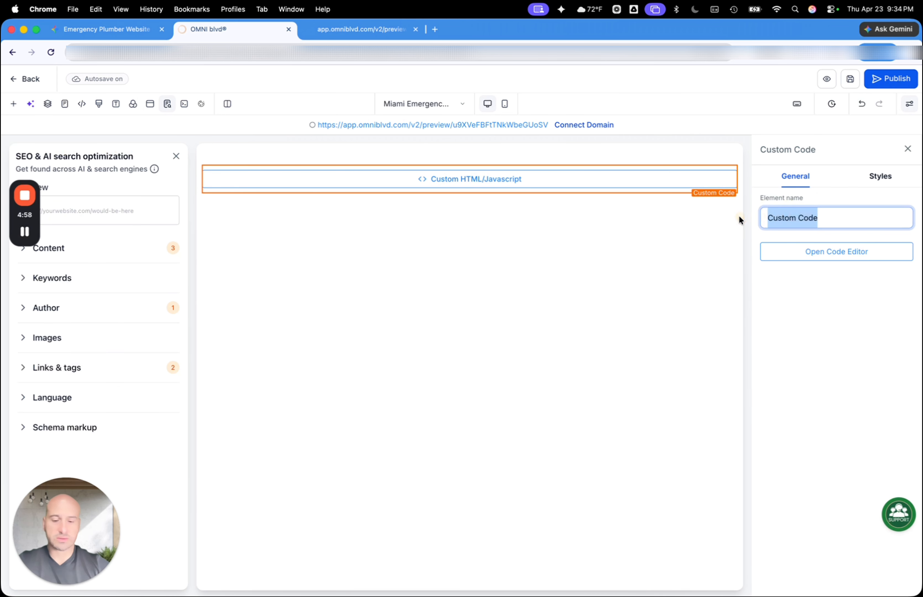
text(Gemin)
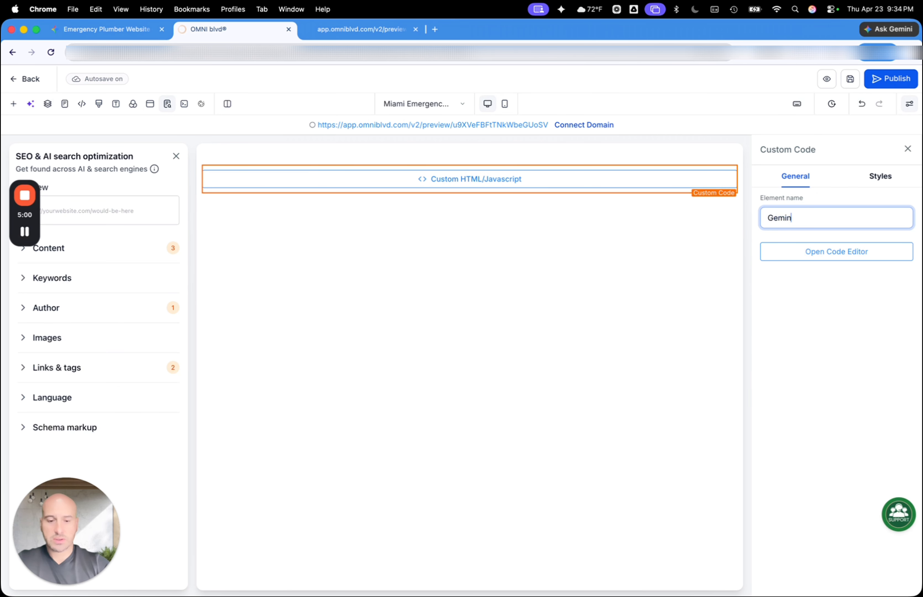
text(i)
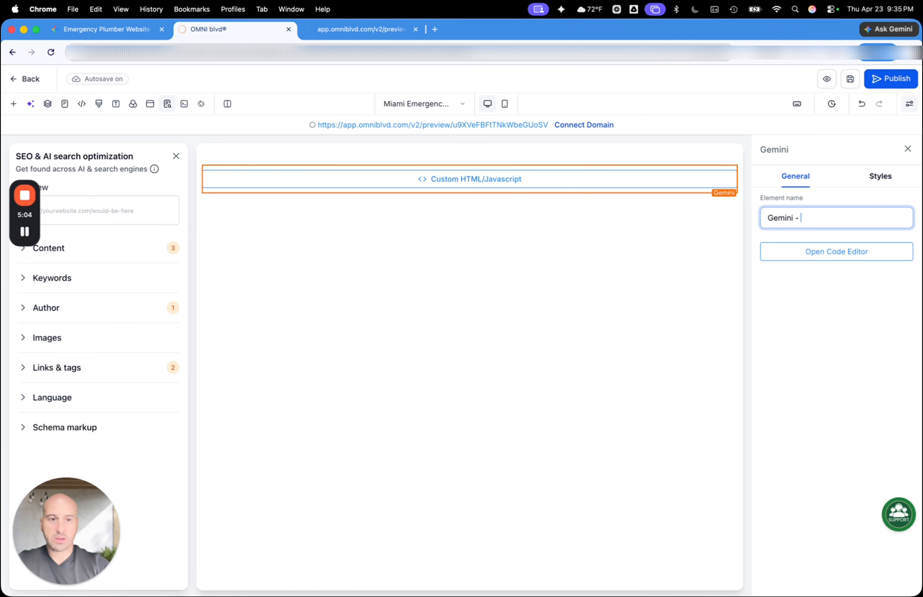
text(- Miami Eme)
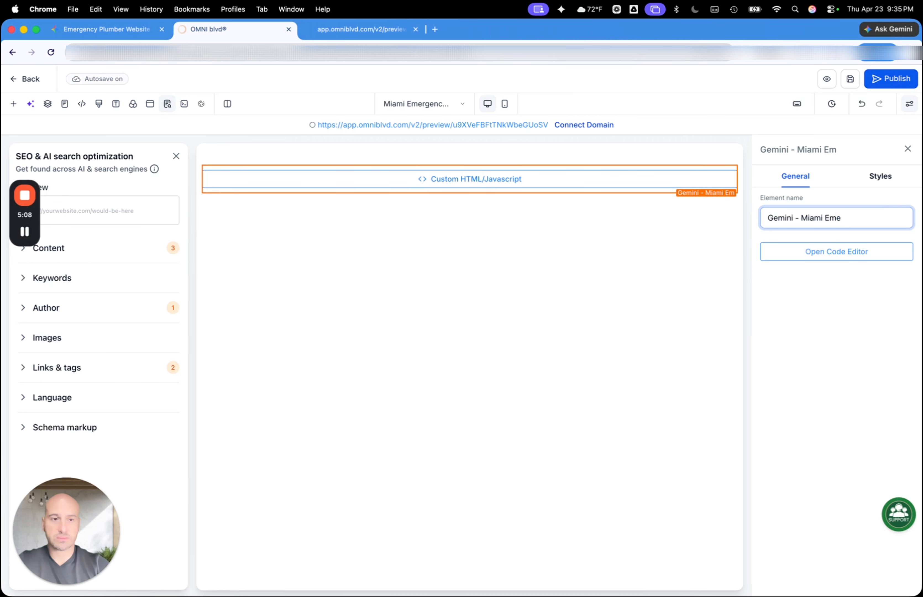
text(rgency Plumbing)
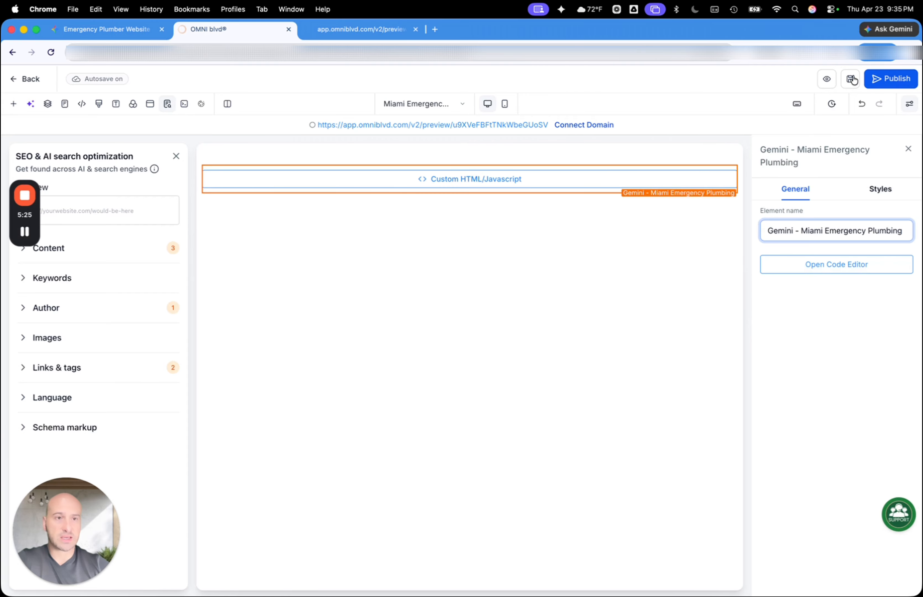
Preview the page and examine how the custom values are filled in, from the header and dispatch form to the footer
click(825, 82)
click(540, 28)
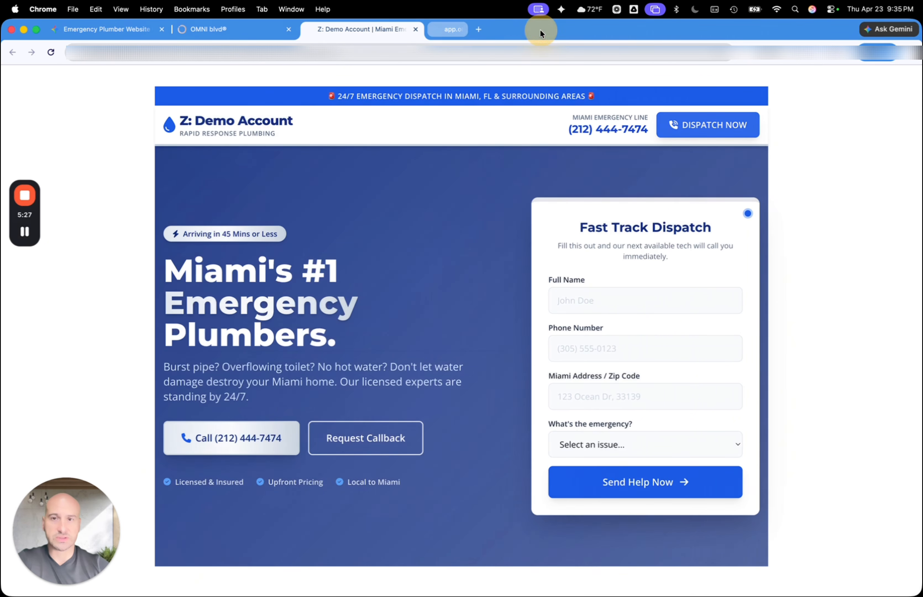
scroll(376, 381, down, 3)
scroll(376, 381, up, 3)
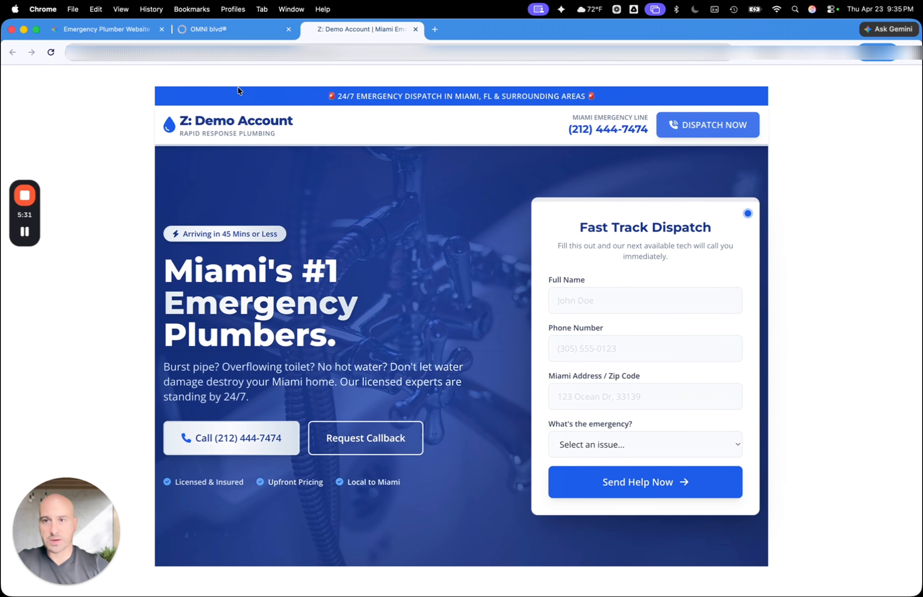
scroll(75, 397, down, 15)
scroll(76, 397, up, 15)
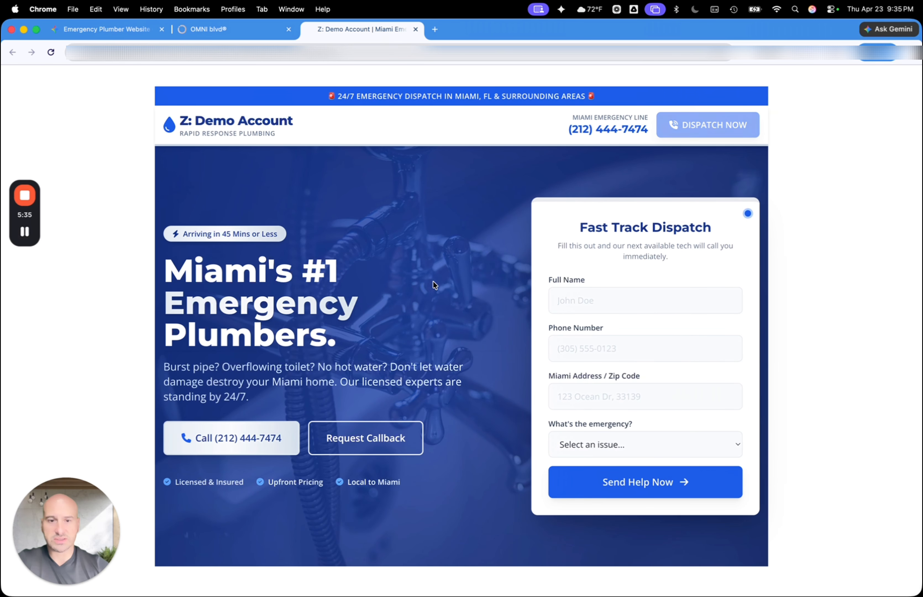
scroll(427, 291, down, 2)
scroll(271, 428, down, 15)
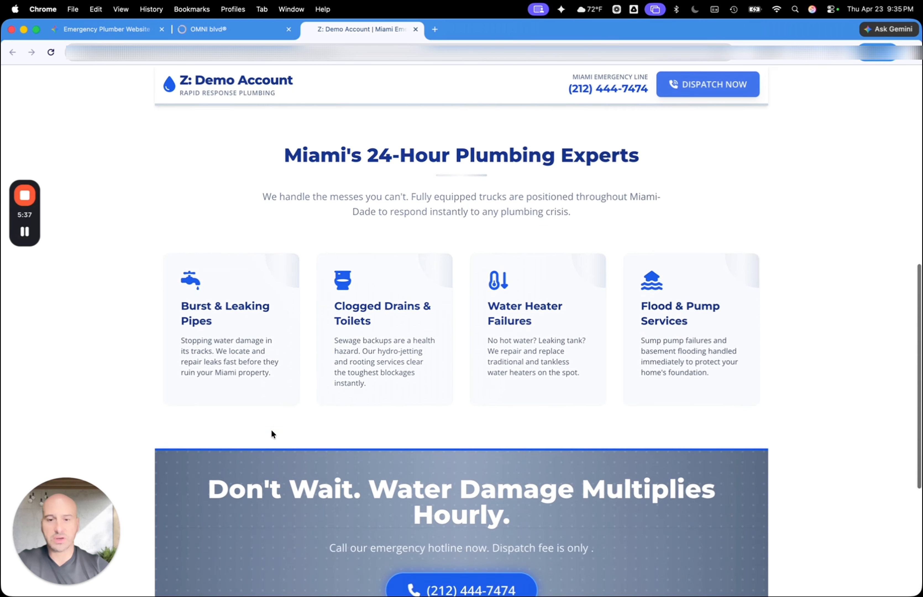
scroll(388, 436, up, 8)
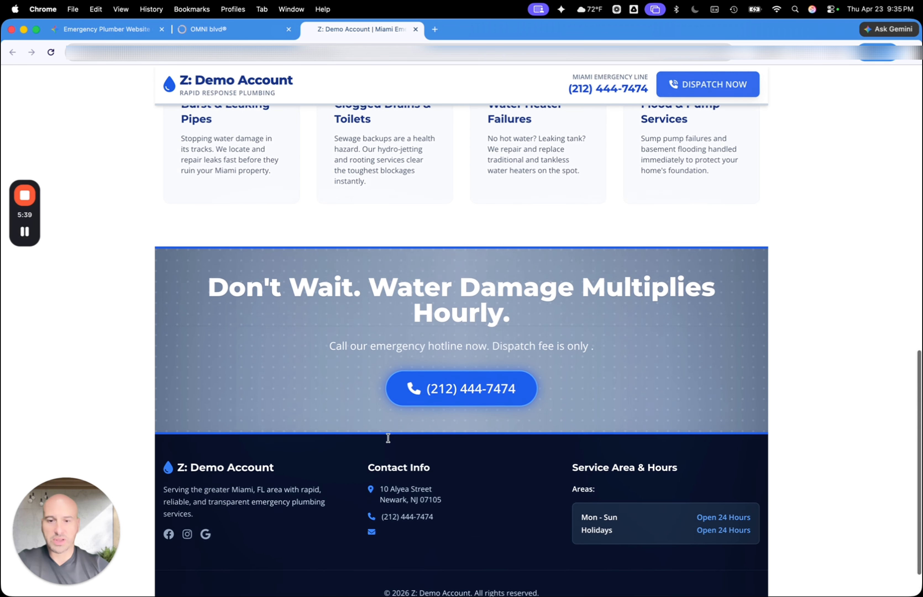
Return to the page builder, set the section's top and bottom padding to 0 px, and allow its rows to take the entire width
scroll(388, 437, up, 10)
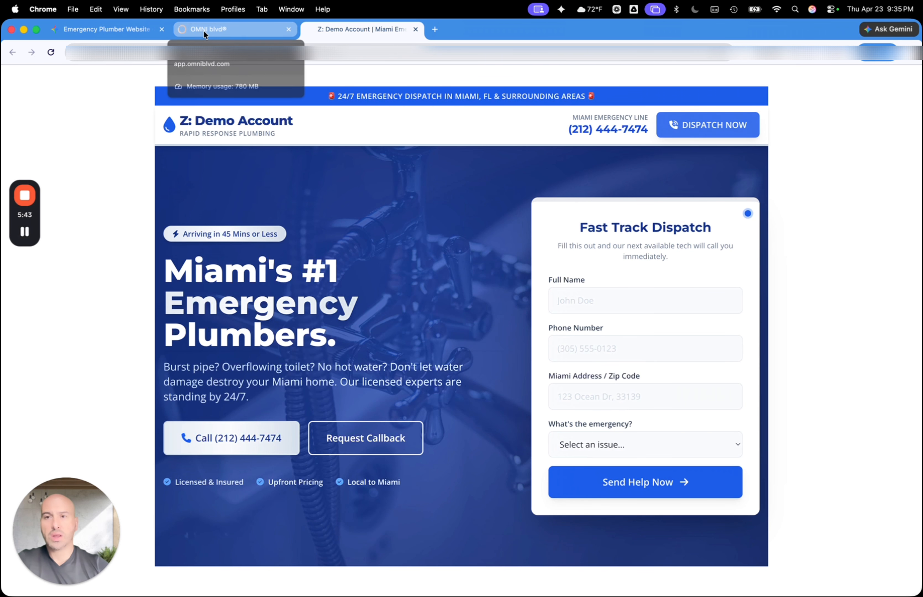
click(218, 30)
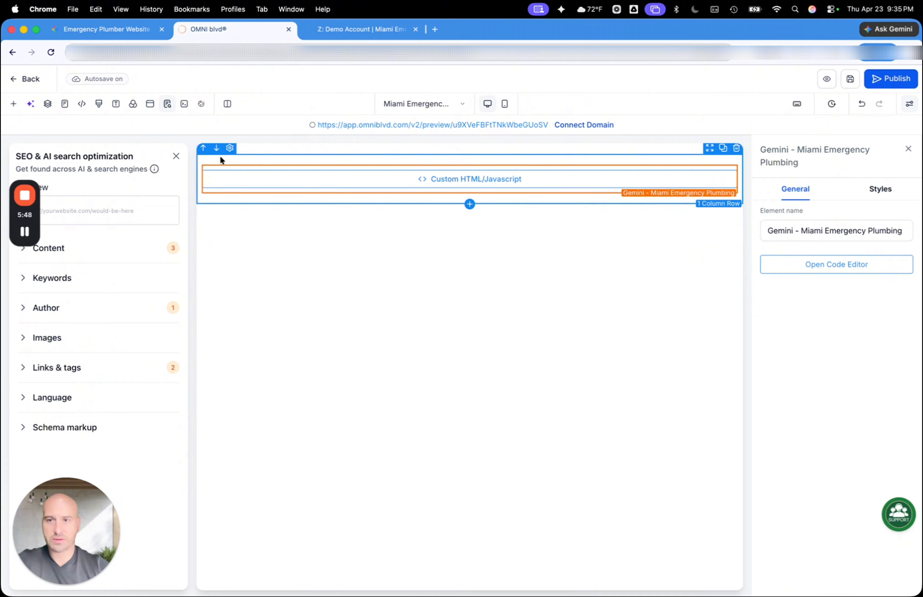
click(176, 156)
click(711, 175)
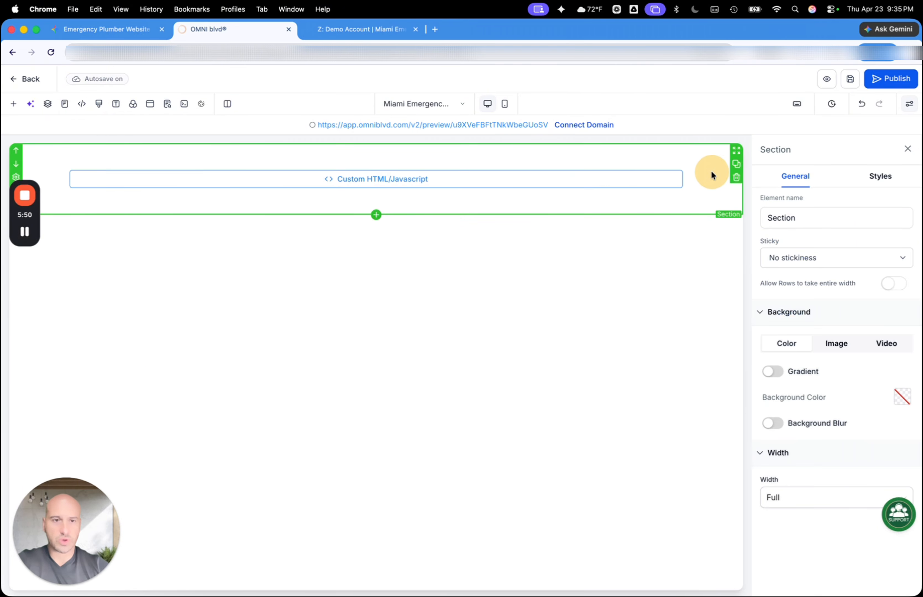
click(887, 179)
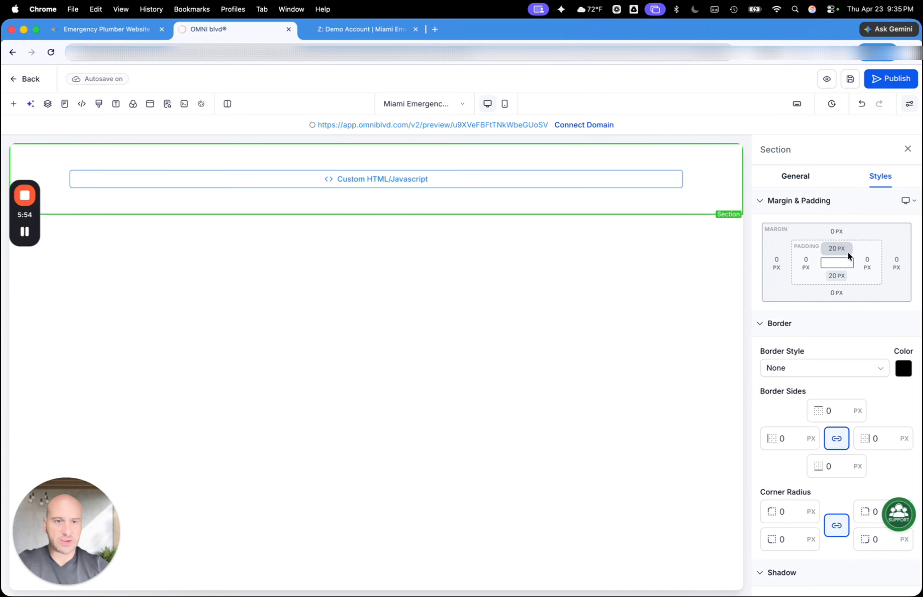
click(837, 248)
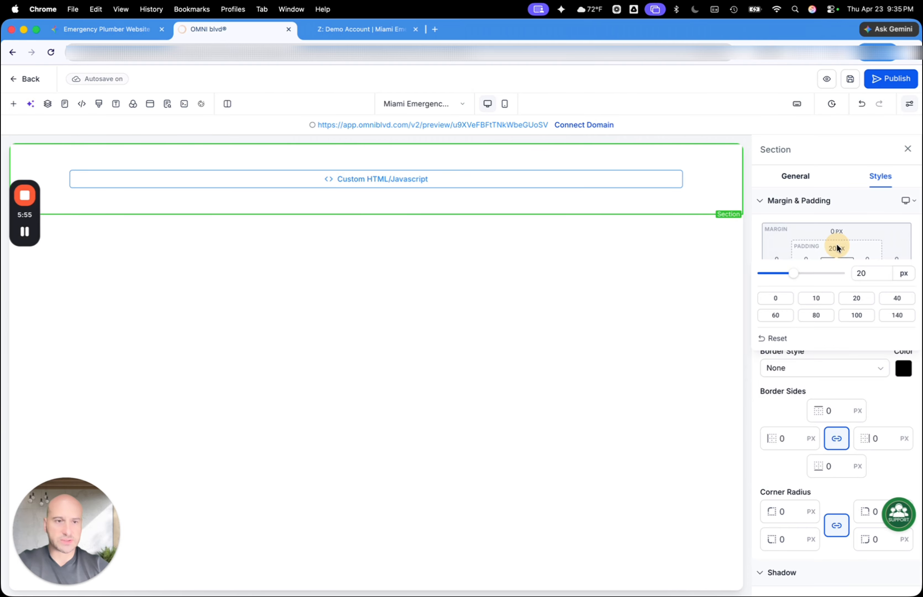
click(776, 297)
click(817, 277)
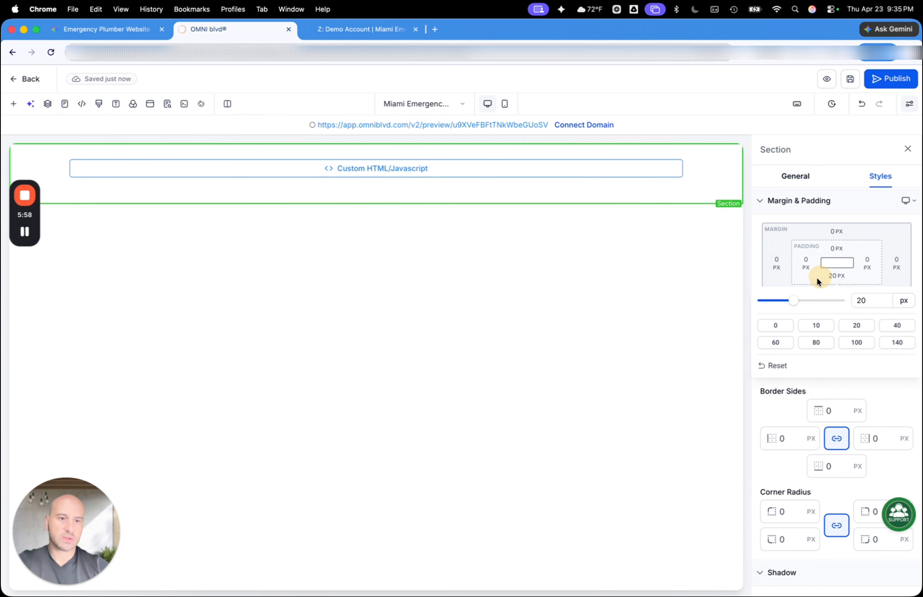
click(770, 325)
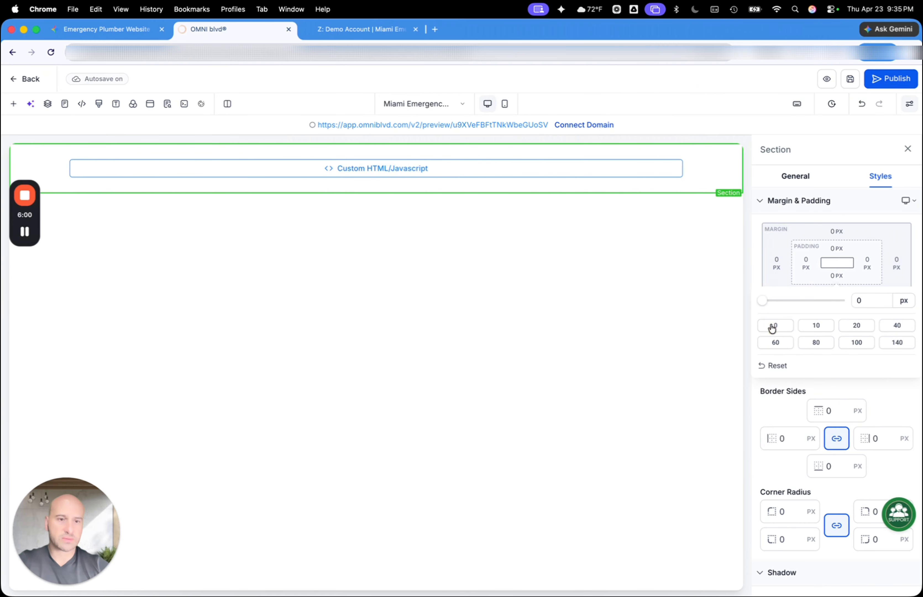
click(873, 239)
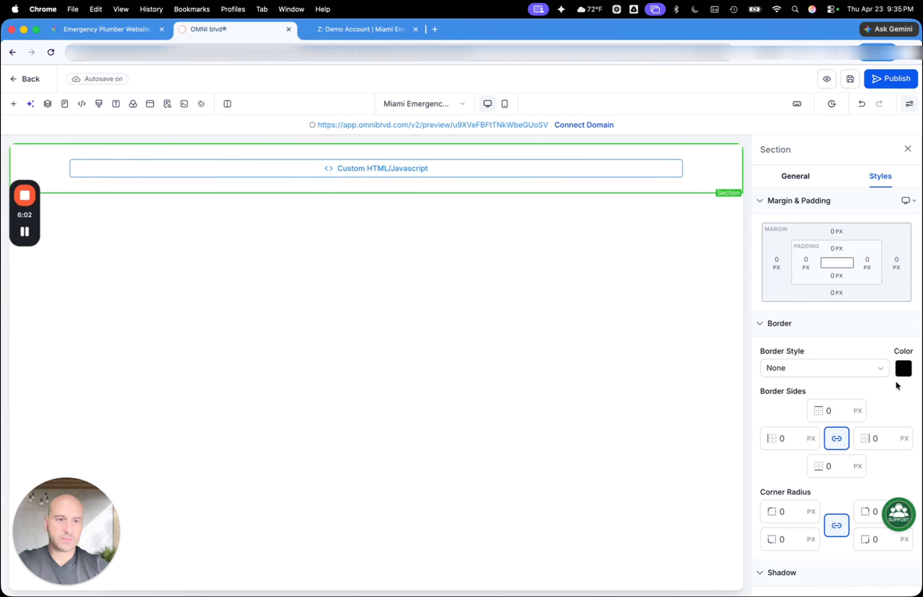
click(794, 176)
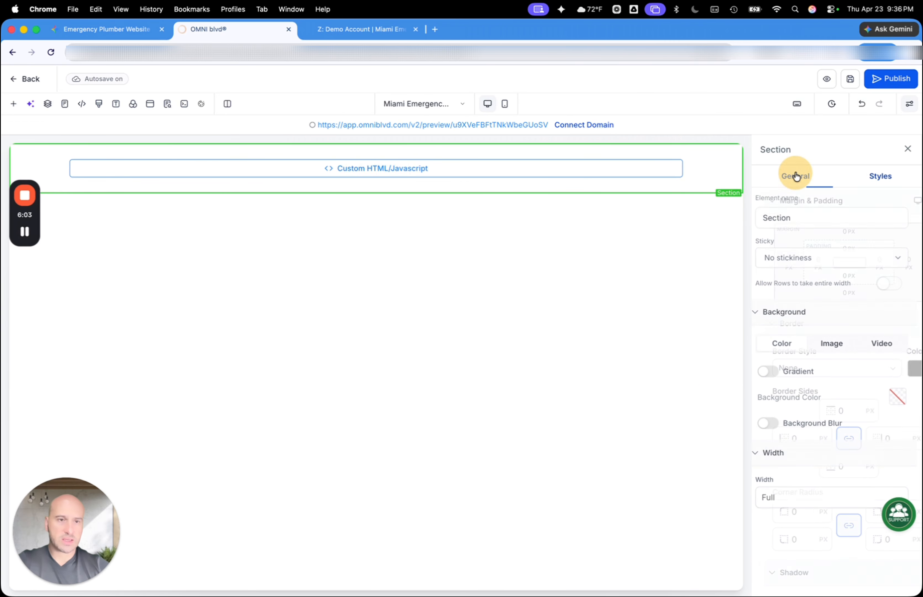
click(904, 288)
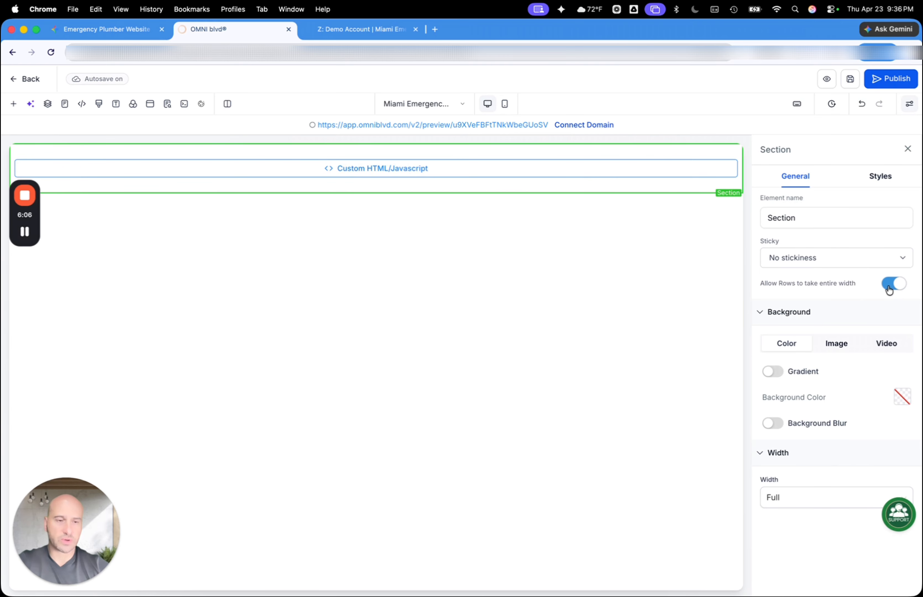
Set the 1st Column's padding to 0 px on all four sides
click(737, 171)
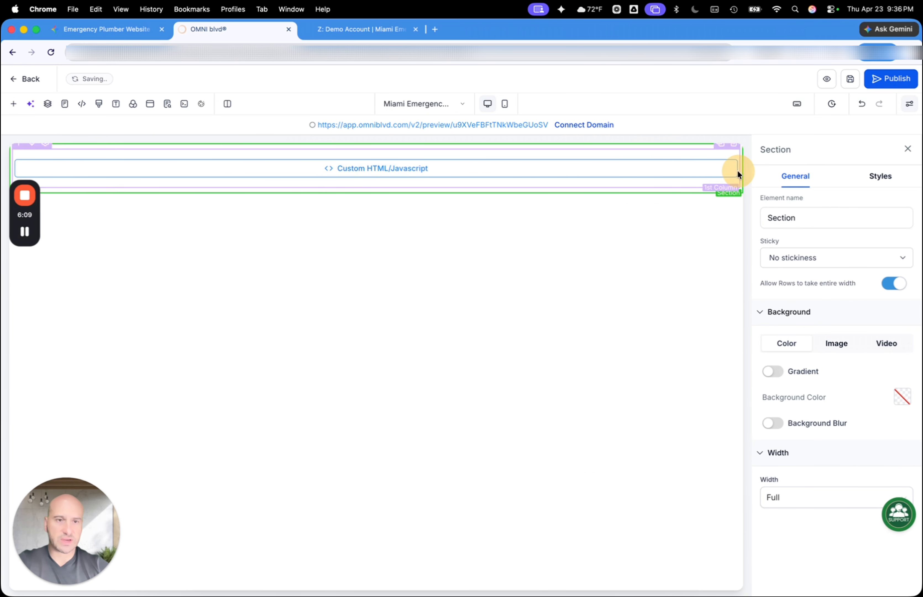
click(737, 171)
click(880, 176)
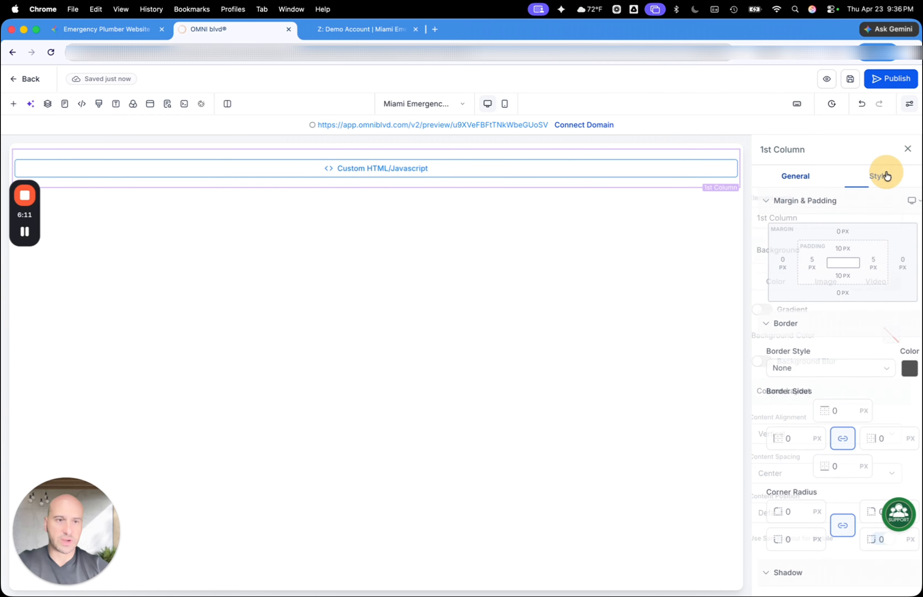
click(806, 271)
click(745, 317)
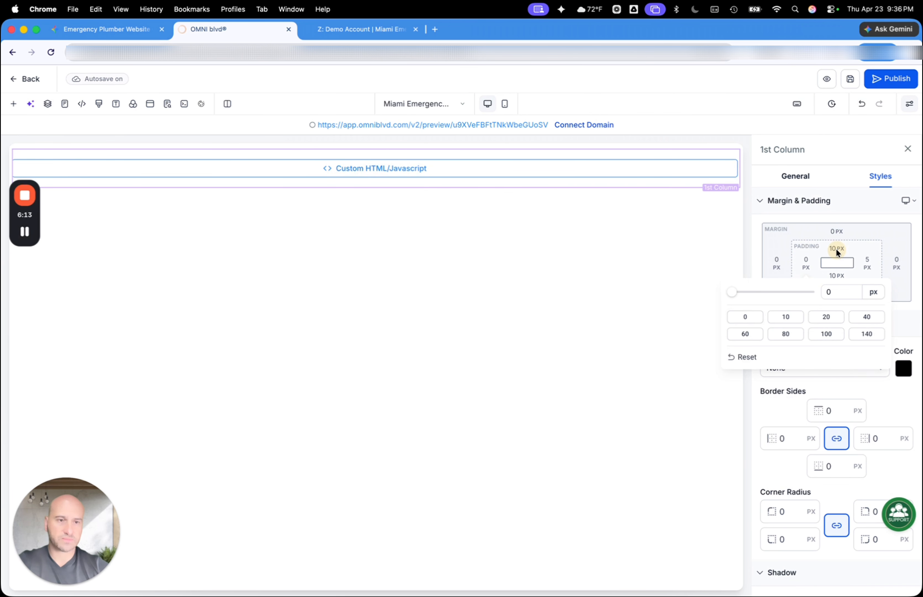
click(835, 248)
click(771, 301)
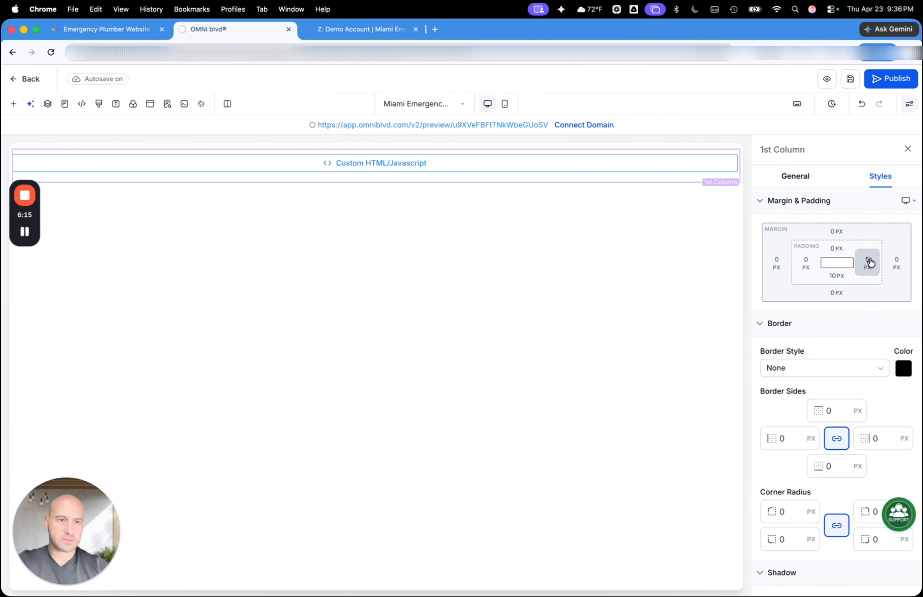
click(868, 263)
click(725, 318)
click(842, 265)
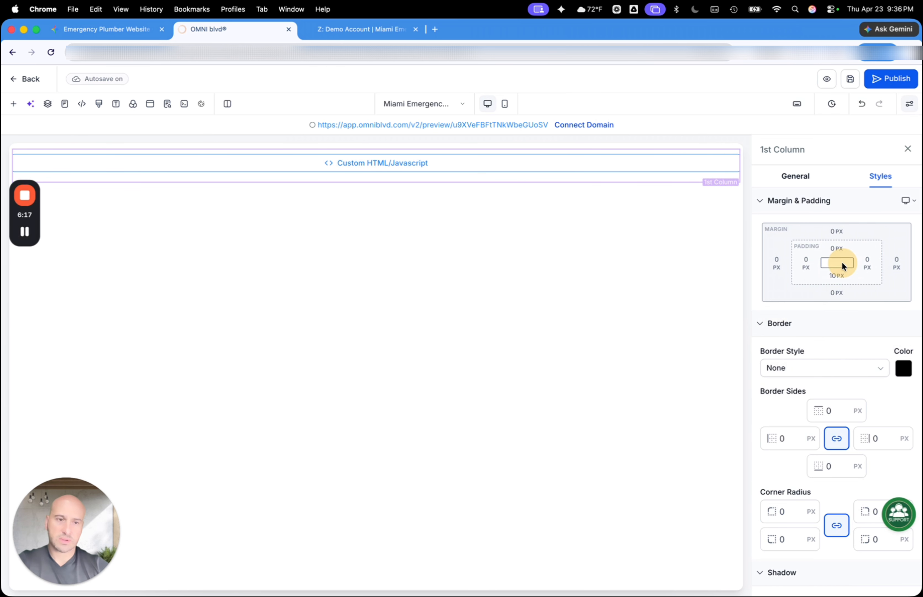
click(775, 325)
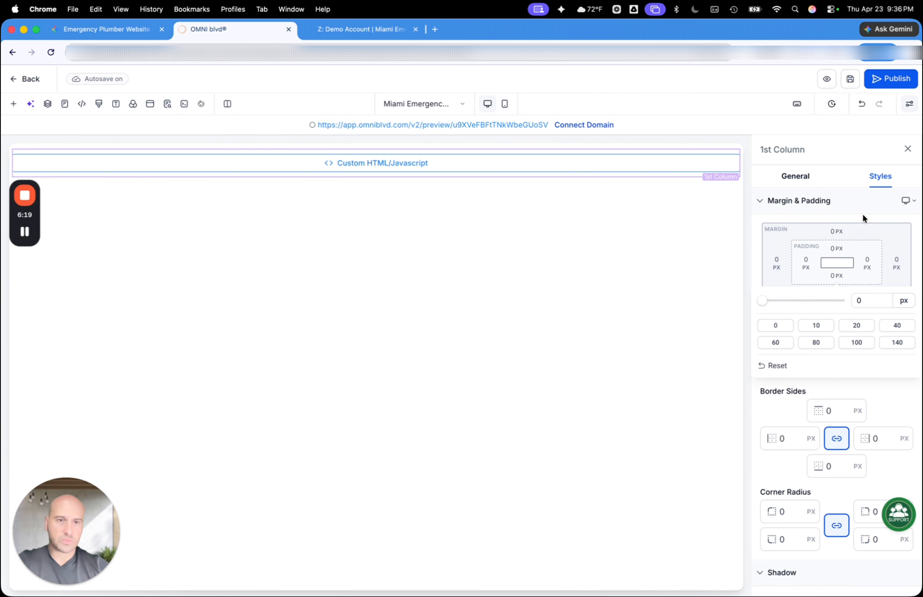
click(859, 218)
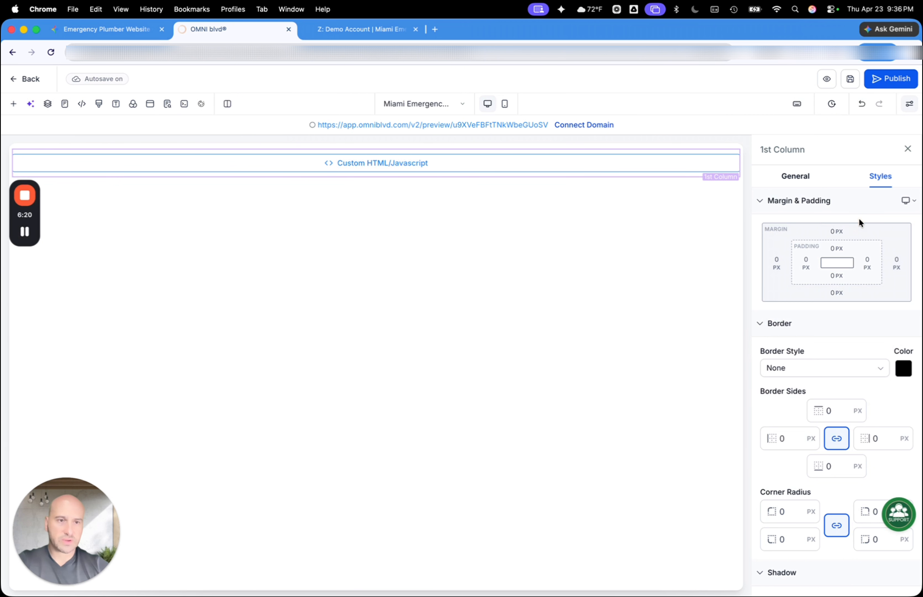
Set the 1 Column Row's padding to 0 px on all four sides
click(733, 171)
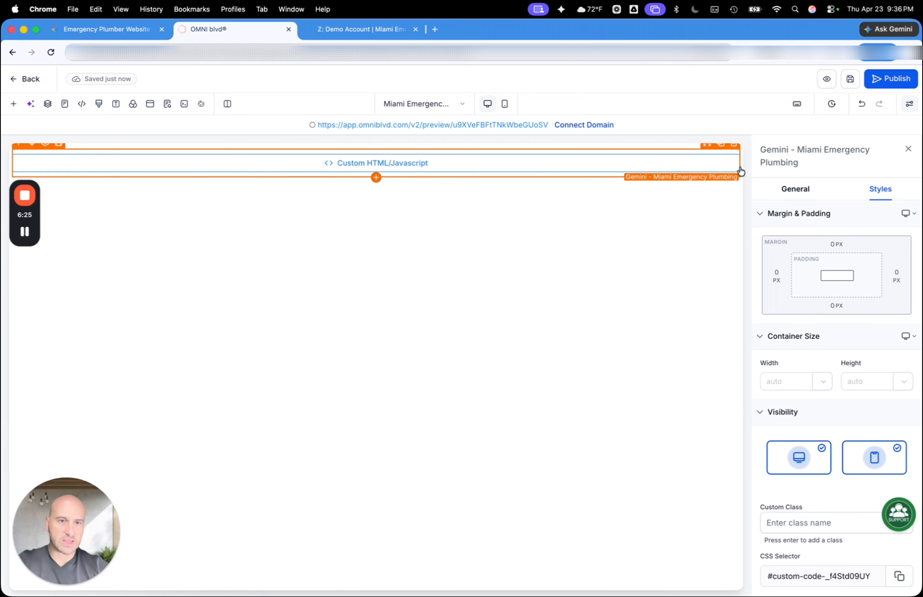
click(782, 190)
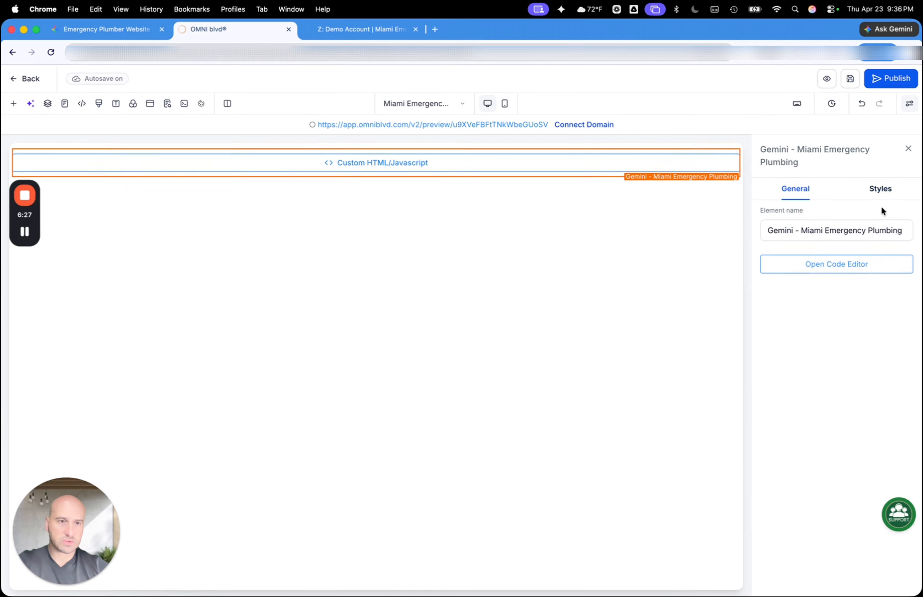
click(881, 189)
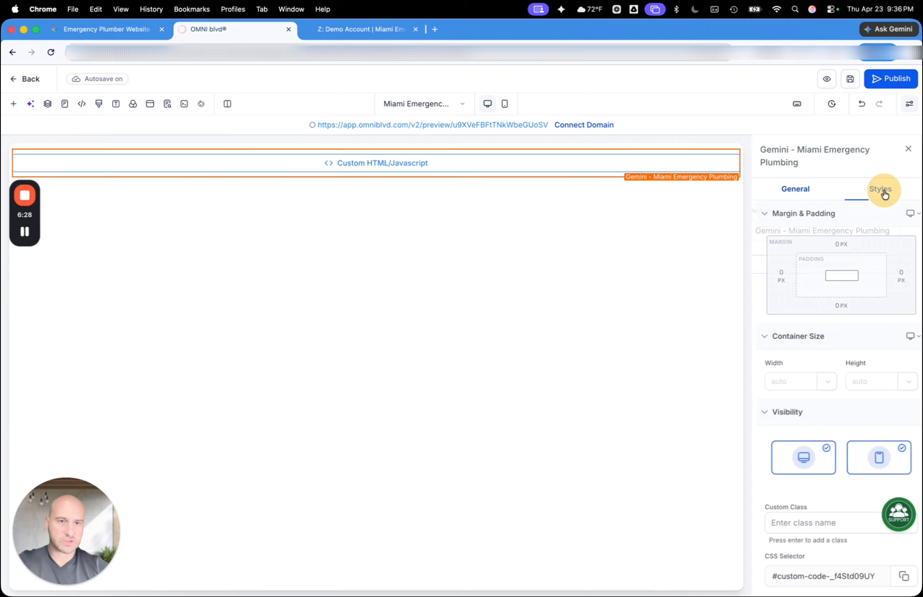
click(742, 166)
click(803, 258)
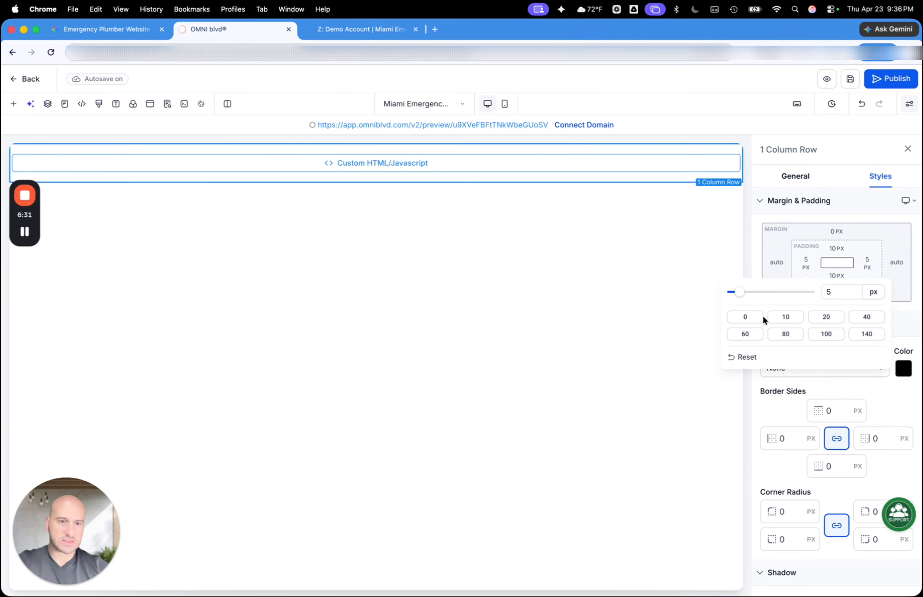
click(754, 317)
click(834, 248)
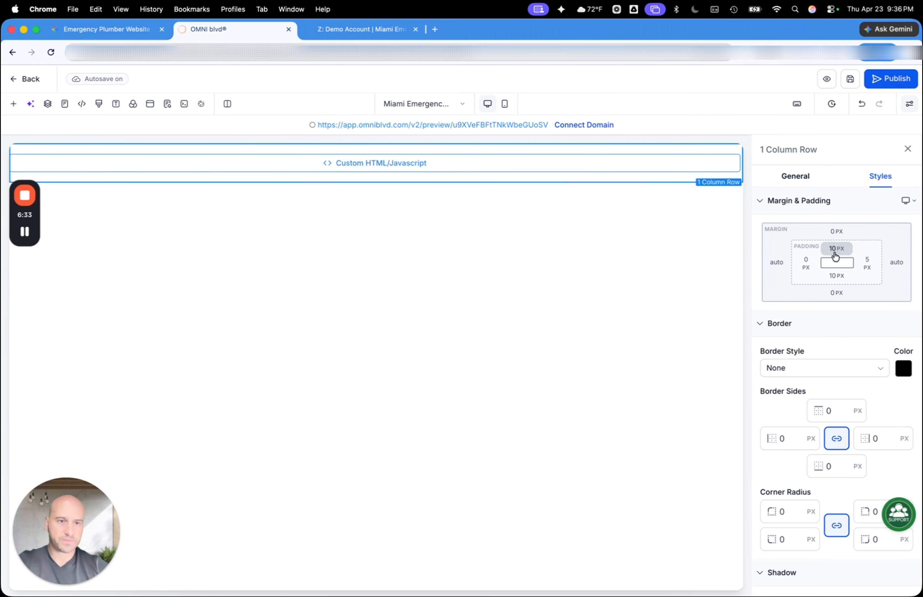
click(835, 248)
click(766, 302)
click(869, 271)
click(869, 271)
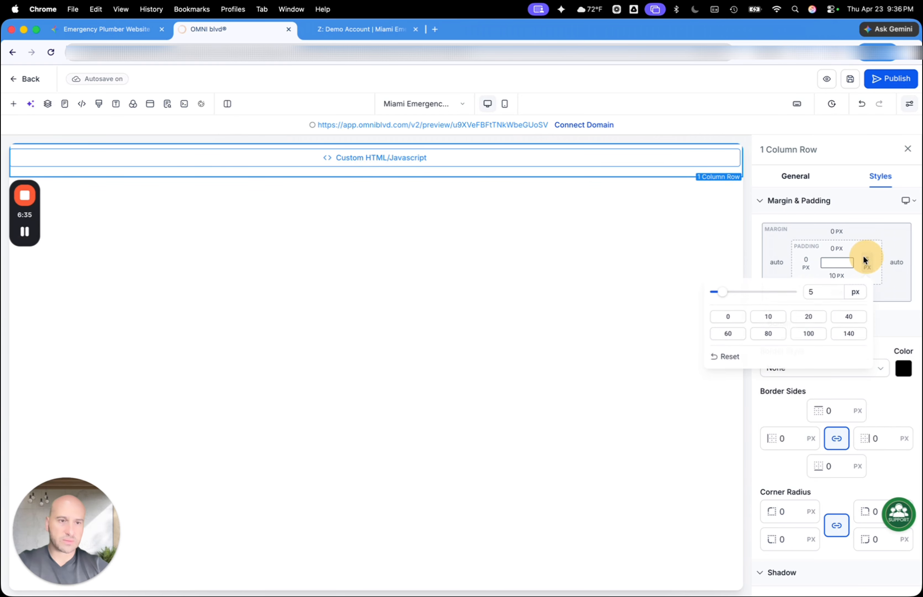
click(740, 321)
click(846, 253)
click(836, 271)
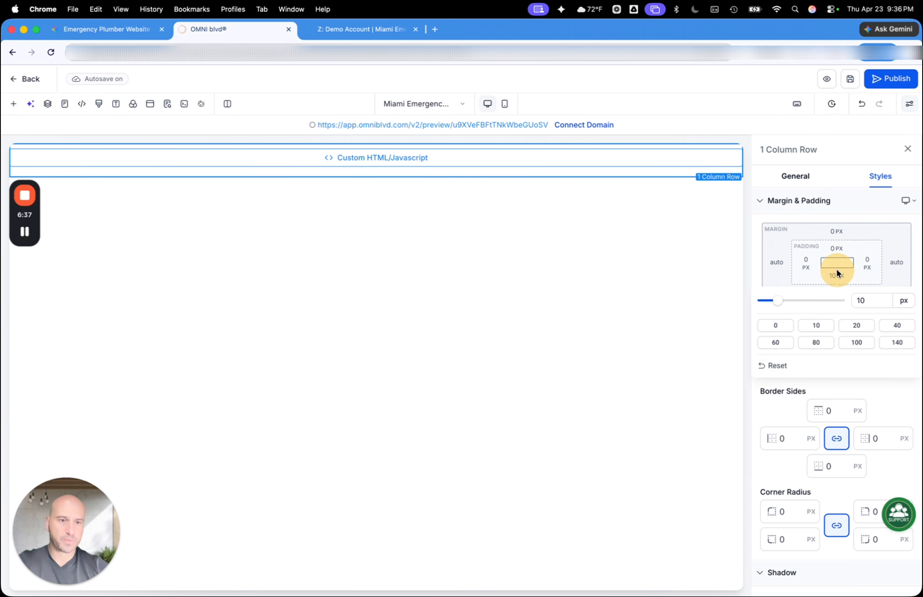
click(766, 329)
click(850, 215)
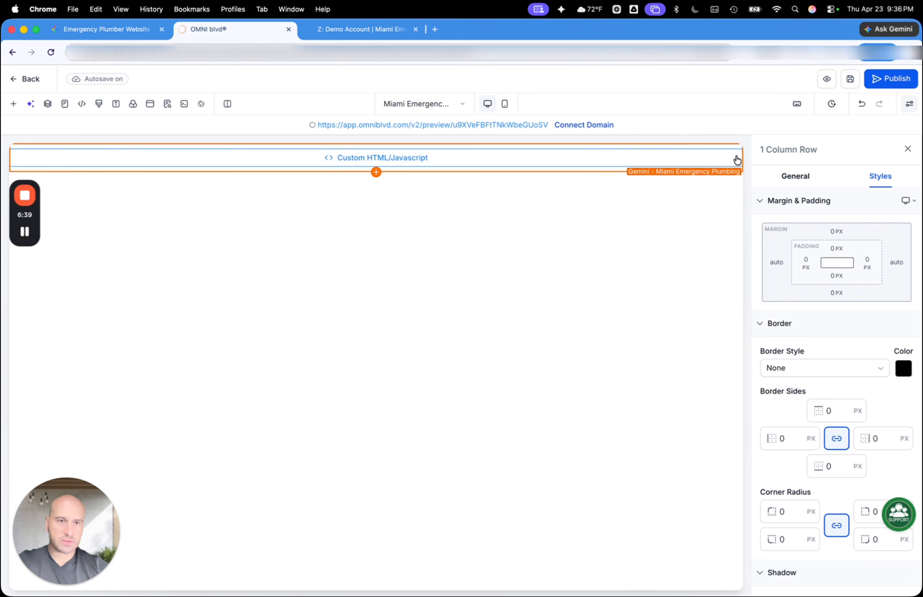
Preview the page, close the extra preview tab, and check how the header and hero section fill the page width
click(827, 81)
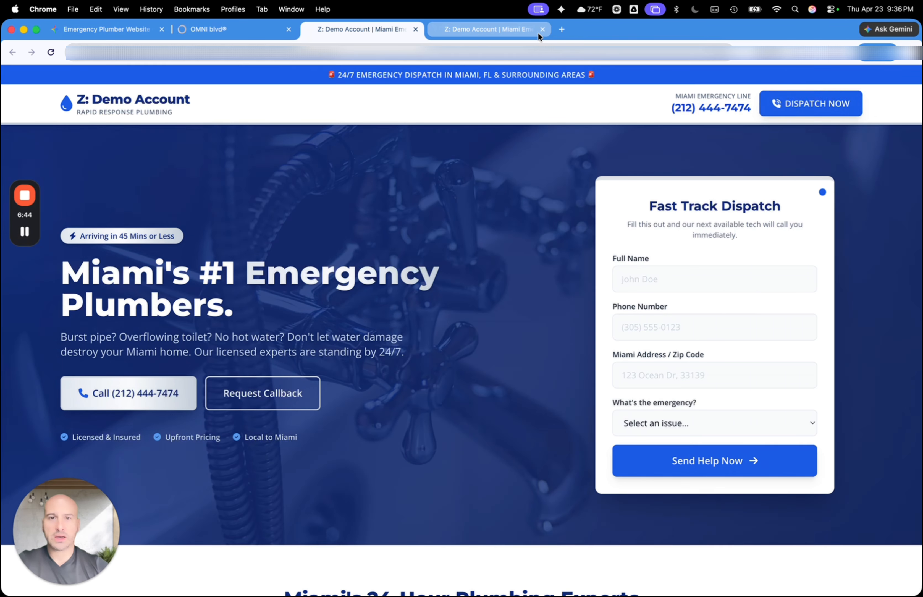
click(543, 29)
scroll(414, 383, down, 2)
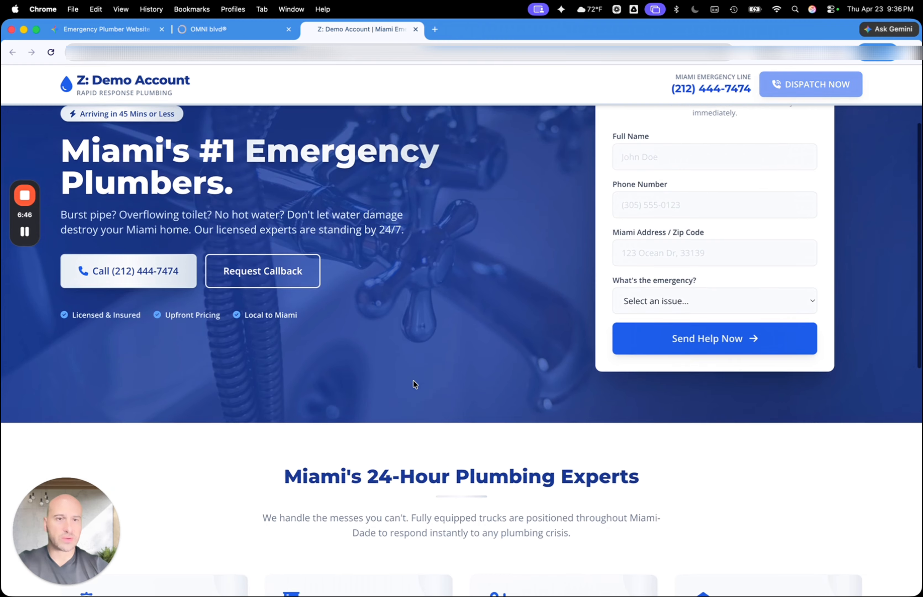
scroll(750, 153, up, 3)
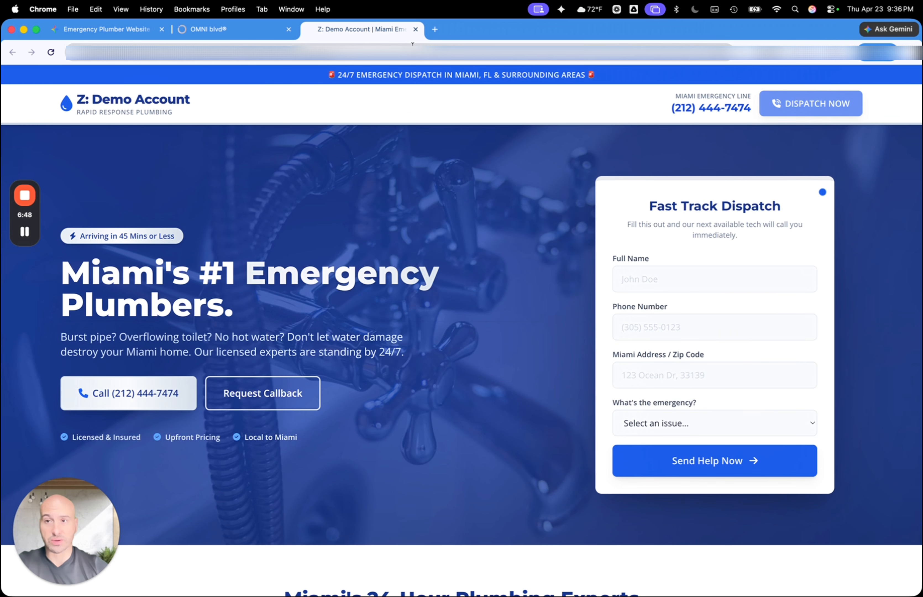
scroll(333, 97, up, 1)
scroll(332, 96, down, 3)
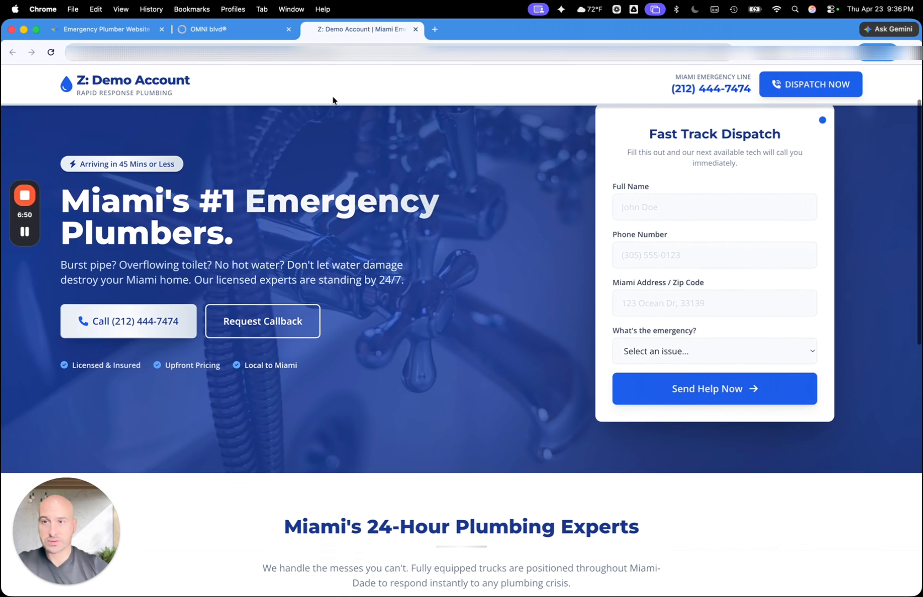
scroll(333, 98, up, 3)
scroll(546, 251, down, 1)
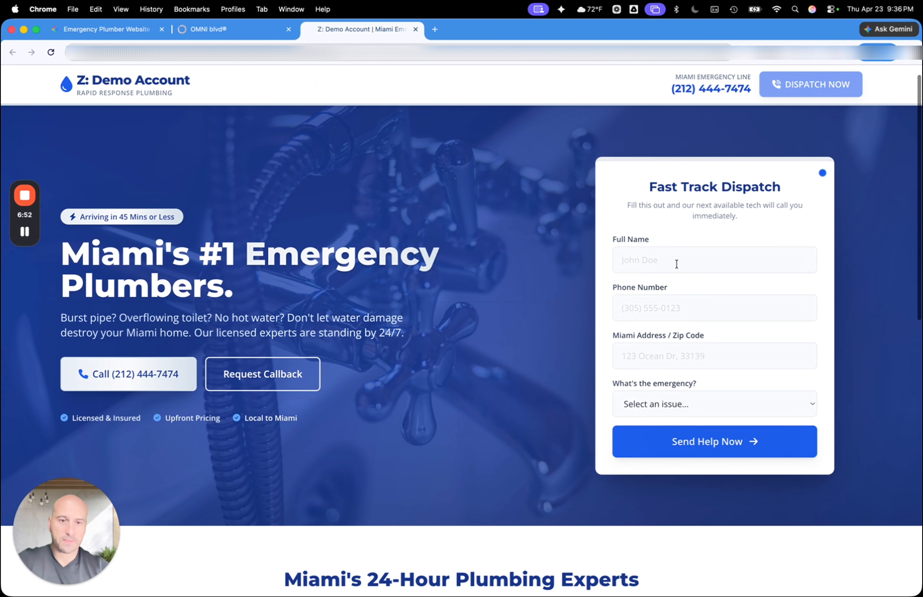
Check that the Full Name, Phone Number and Miami Address / Zip Code fields of the dispatch form accept input
click(677, 265)
click(635, 302)
click(631, 357)
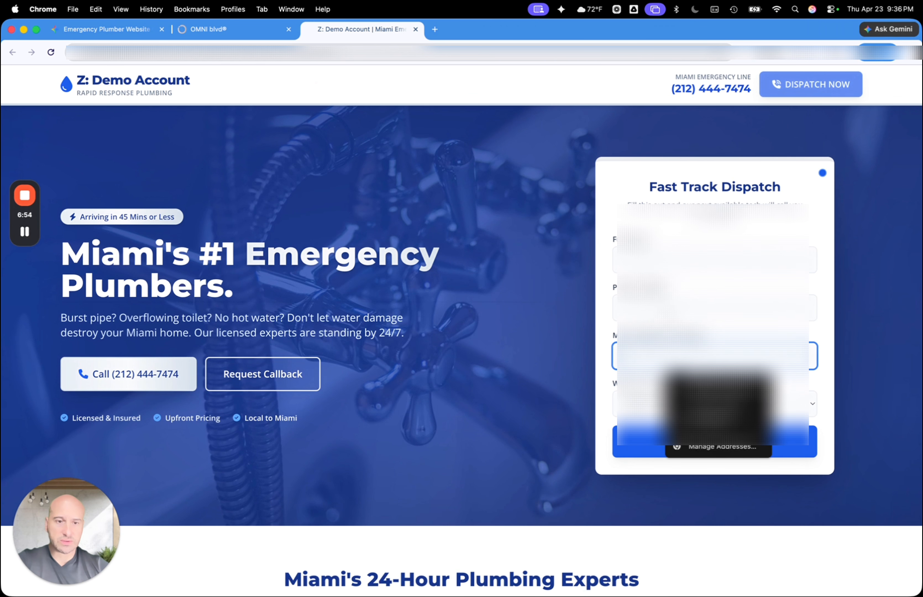
Examine the previewed page's service cards, hotline banner with the dispatch fee text, and footer contact and service area details
scroll(636, 355, down, 1)
scroll(710, 297, down, 3)
scroll(710, 297, down, 10)
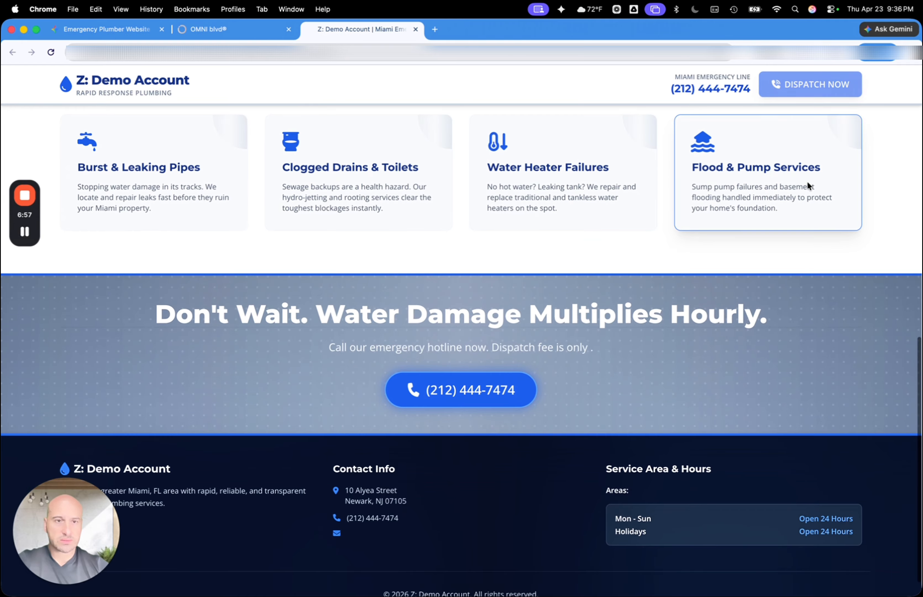
scroll(541, 366, up, 1)
scroll(541, 366, down, 2)
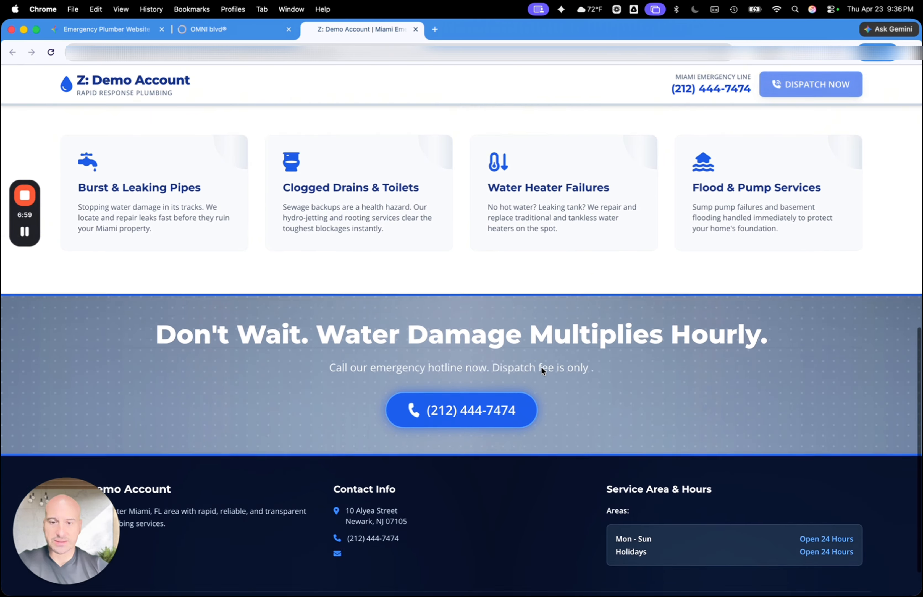
scroll(541, 367, up, 5)
scroll(541, 366, up, 12)
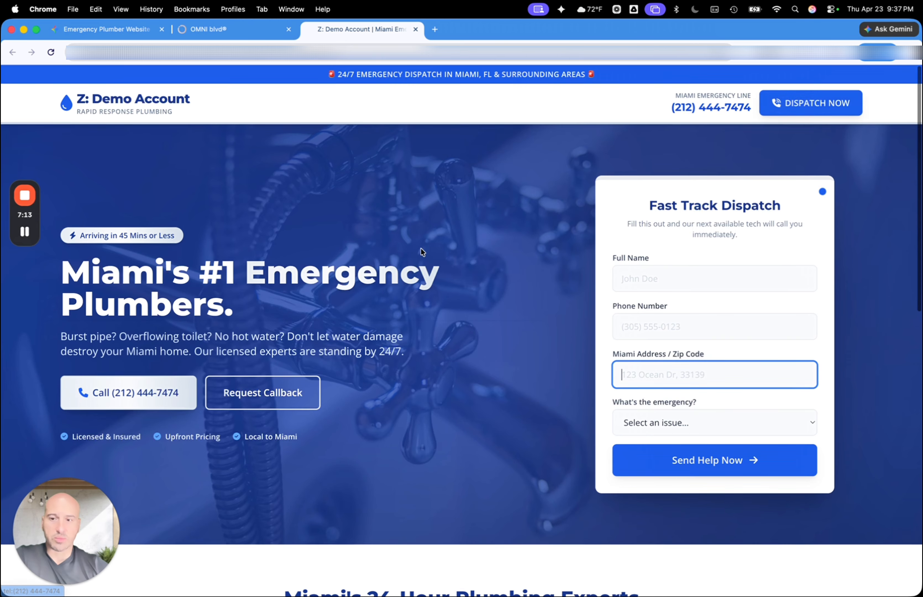
scroll(336, 392, down, 8)
scroll(336, 391, down, 7)
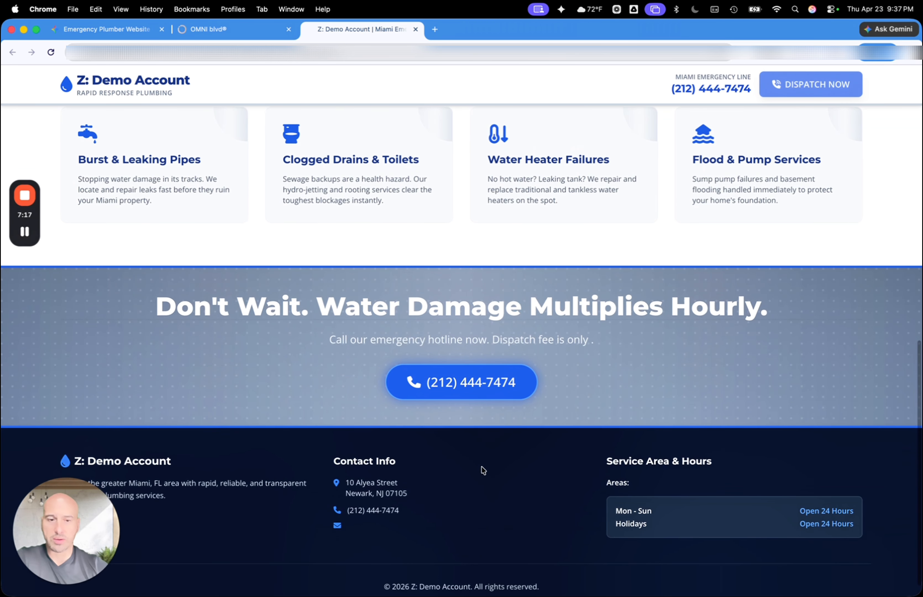
Check the emergency type options in the previewed page's Fast Track Dispatch form without choosing one
scroll(490, 477, up, 7)
scroll(491, 478, up, 8)
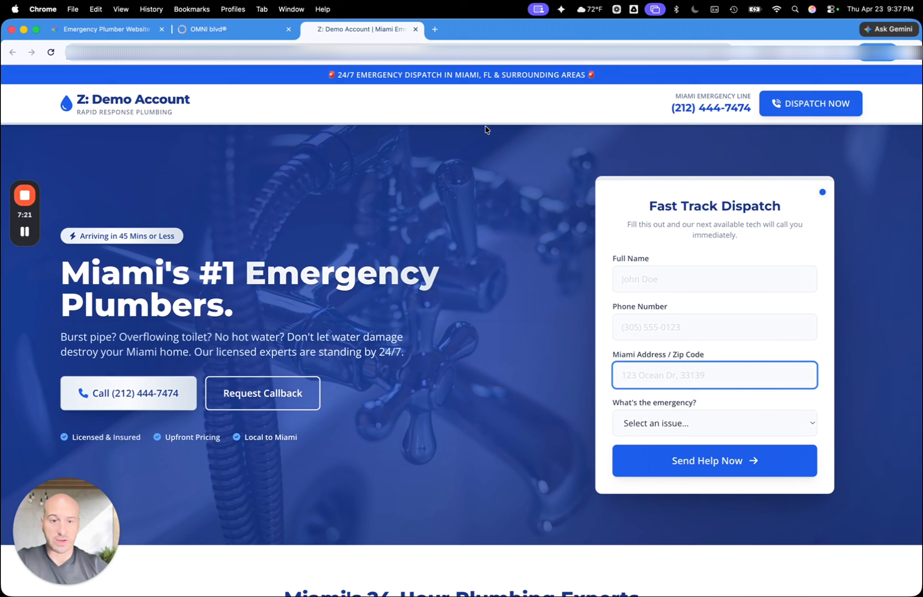
click(715, 423)
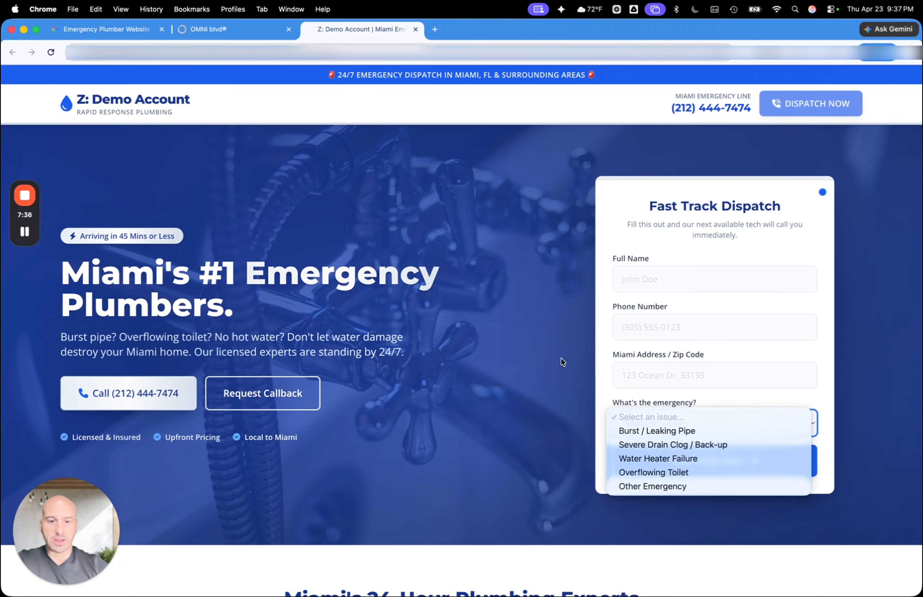
click(477, 418)
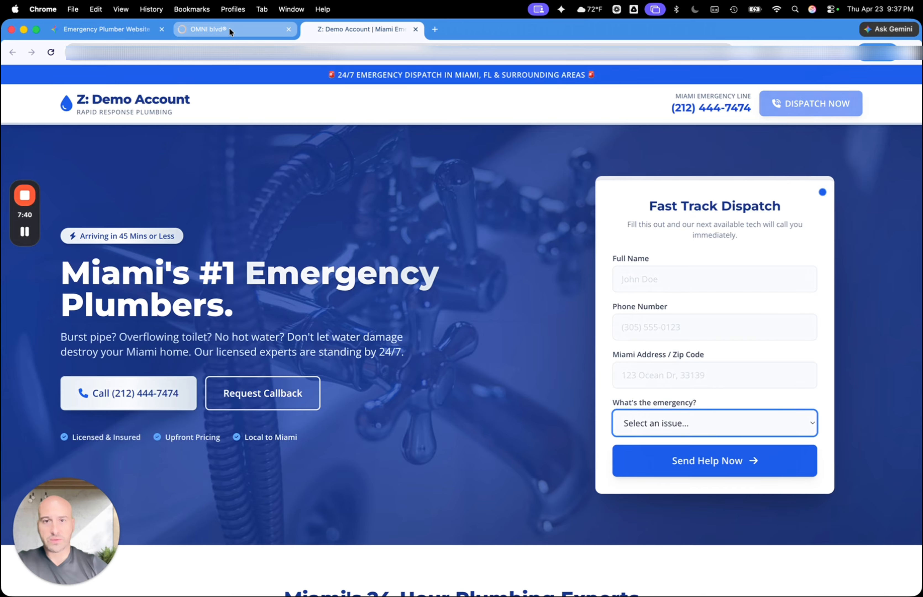
Save the Miami Emergency Plumbers page in the builder and return to the website's page list
click(247, 31)
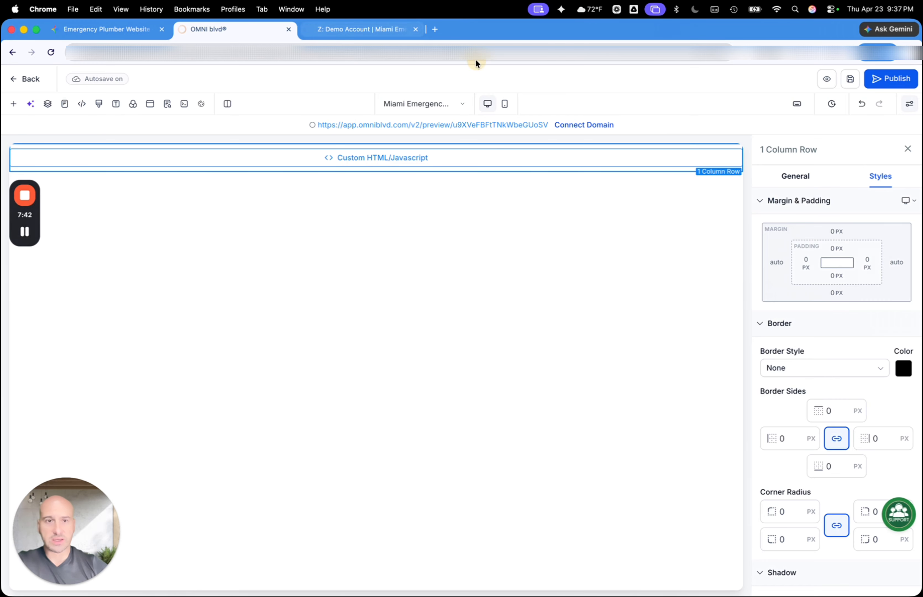
click(849, 82)
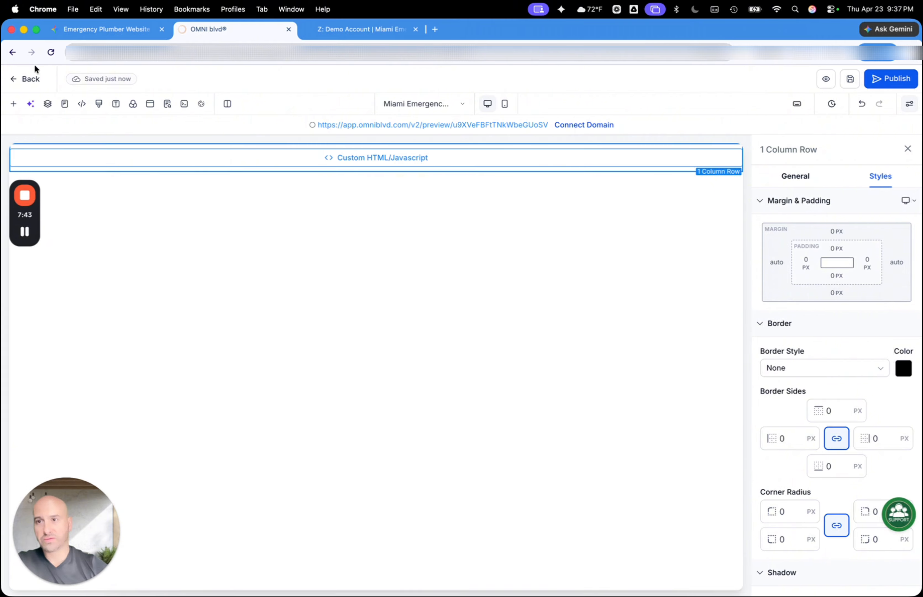
click(15, 79)
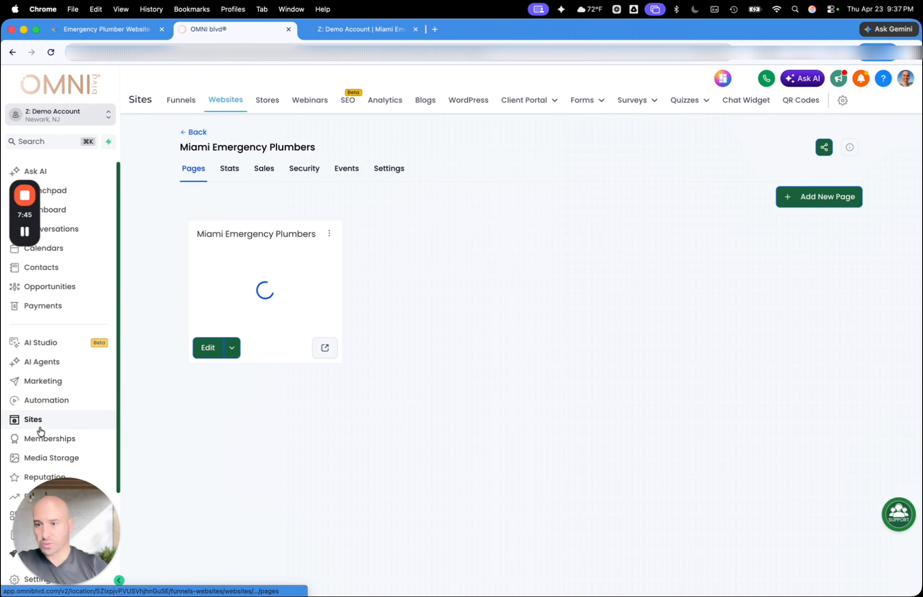
Start creating a new automation workflow using the Build Using AI option
click(44, 398)
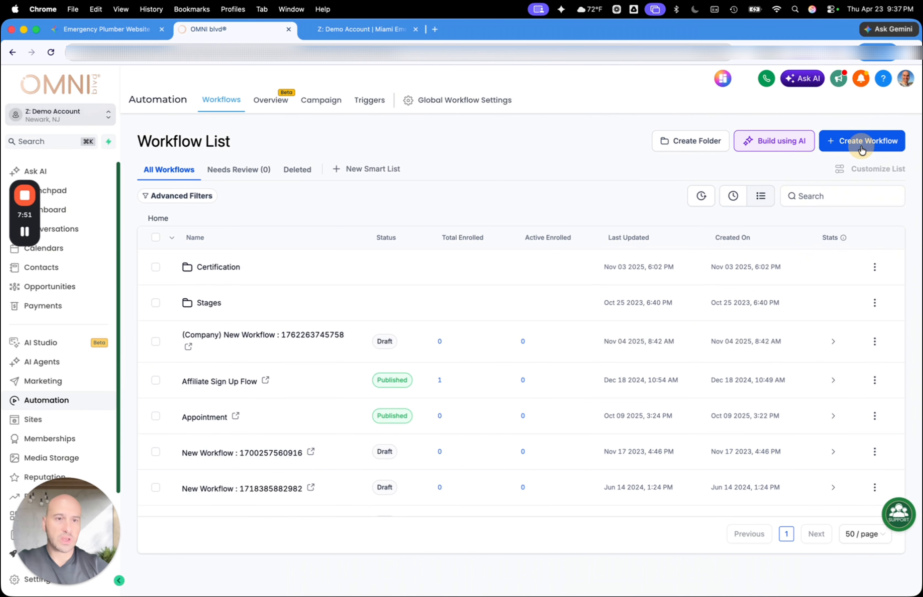
click(860, 151)
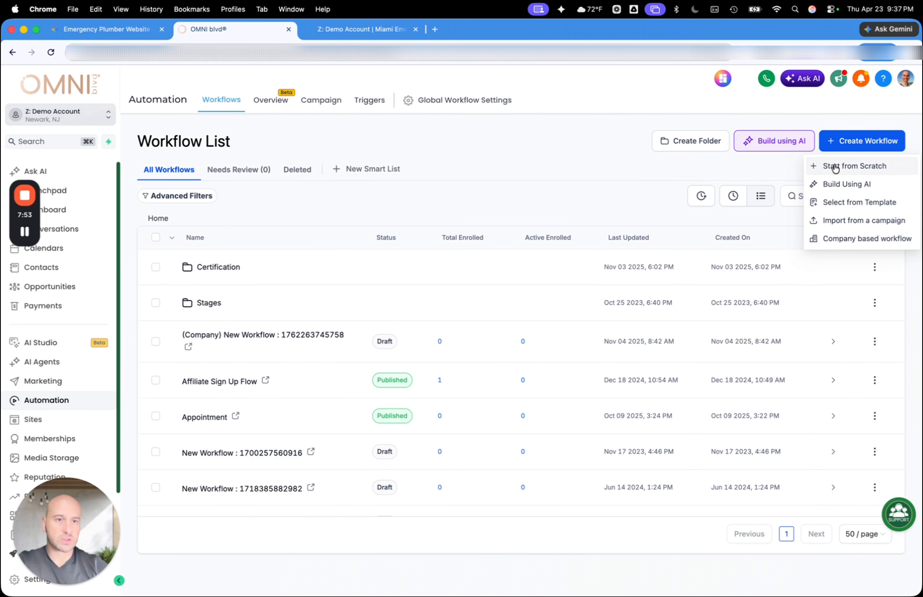
click(838, 183)
click(413, 328)
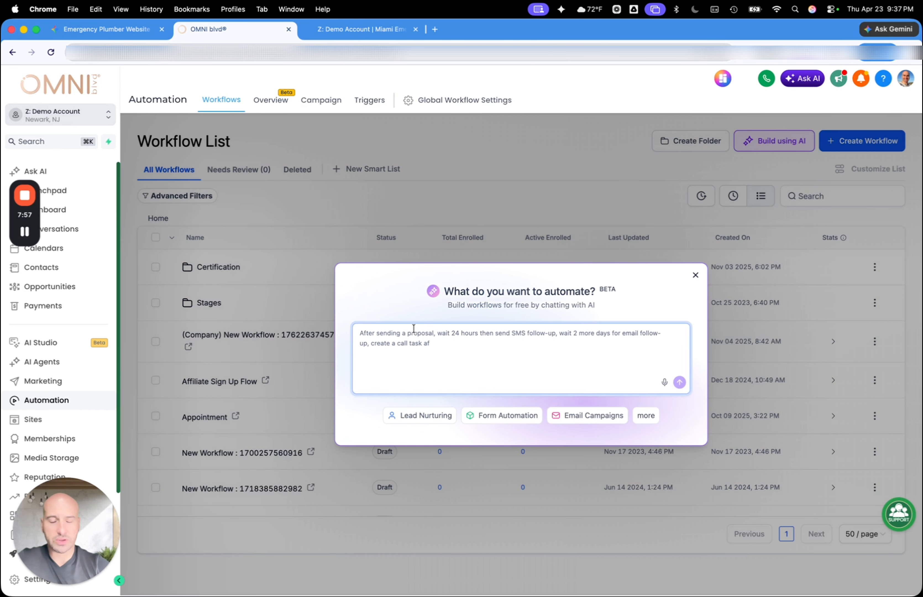
Submit the AI prompt "internal webhook add data to contacts then to pipeline then send me an internal notification and sms"
text(ec)
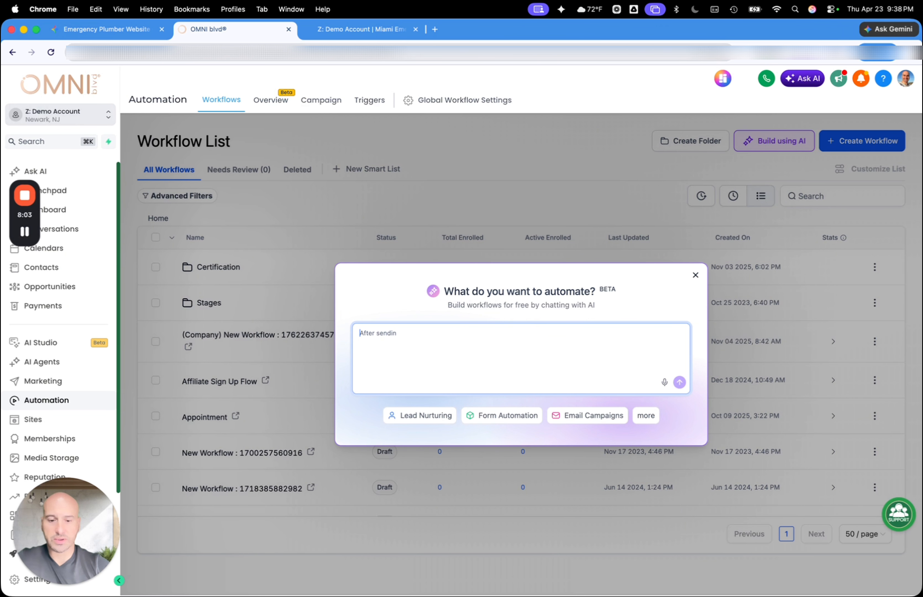
text(int)
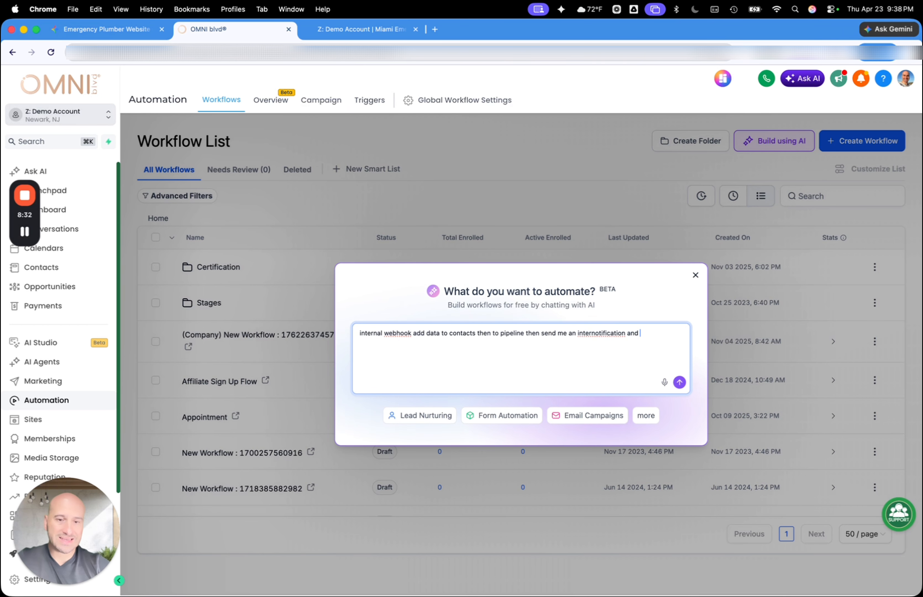
click(591, 337)
text(a)
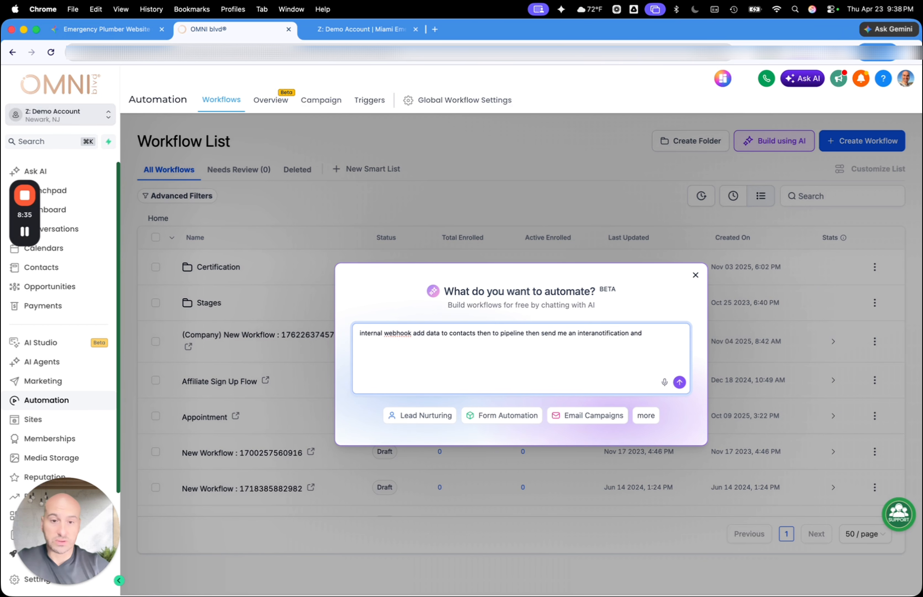
key(BackSpace)
text(nal)
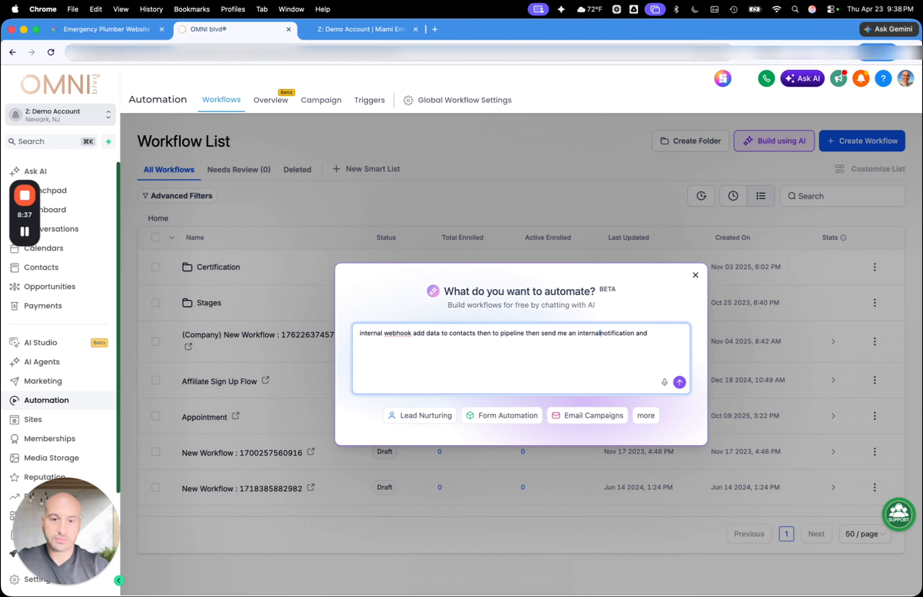
click(667, 333)
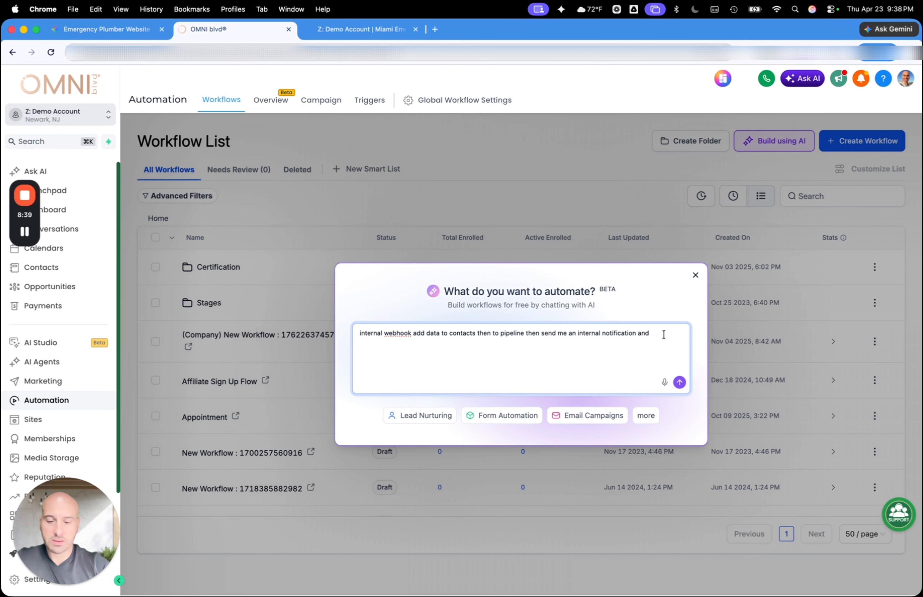
key(Return)
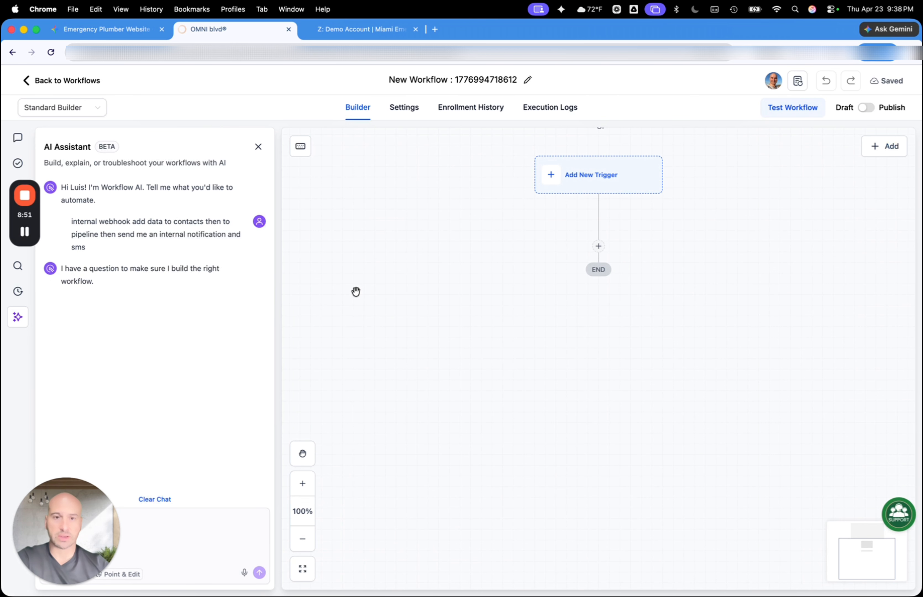
Answer the workflow AI's clarification question with SMS as the internal notification channel
scroll(601, 326, up, 3)
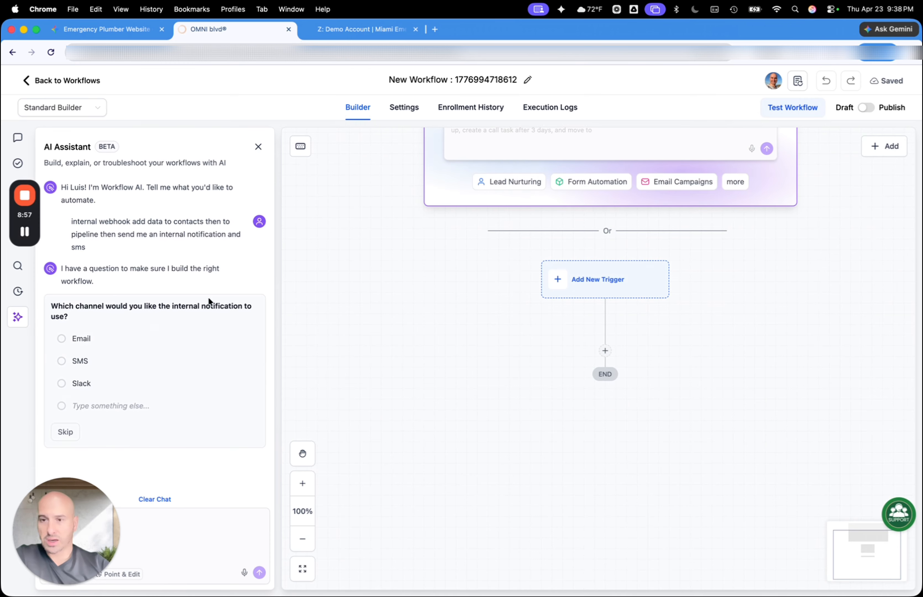
click(61, 361)
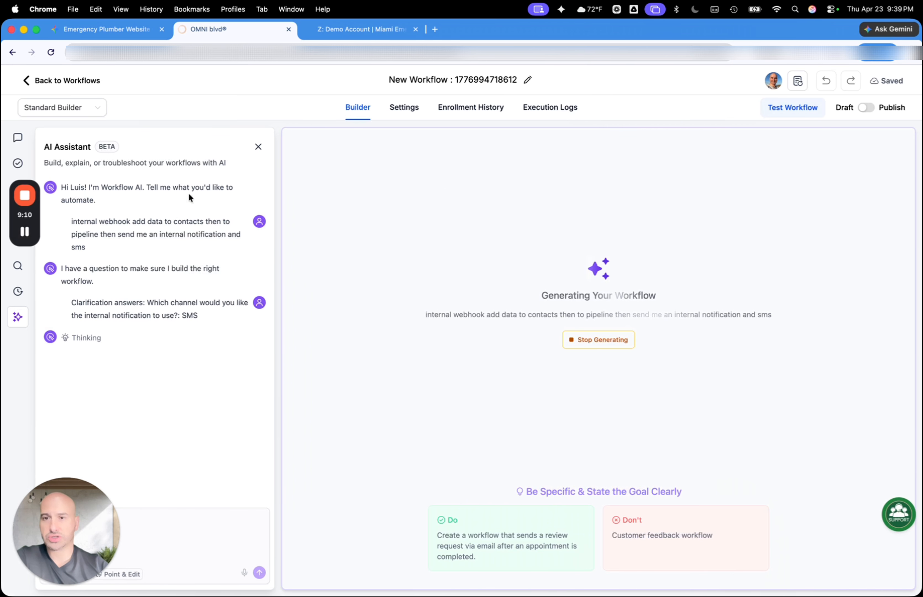
scroll(126, 365, down, 1)
scroll(125, 364, up, 1)
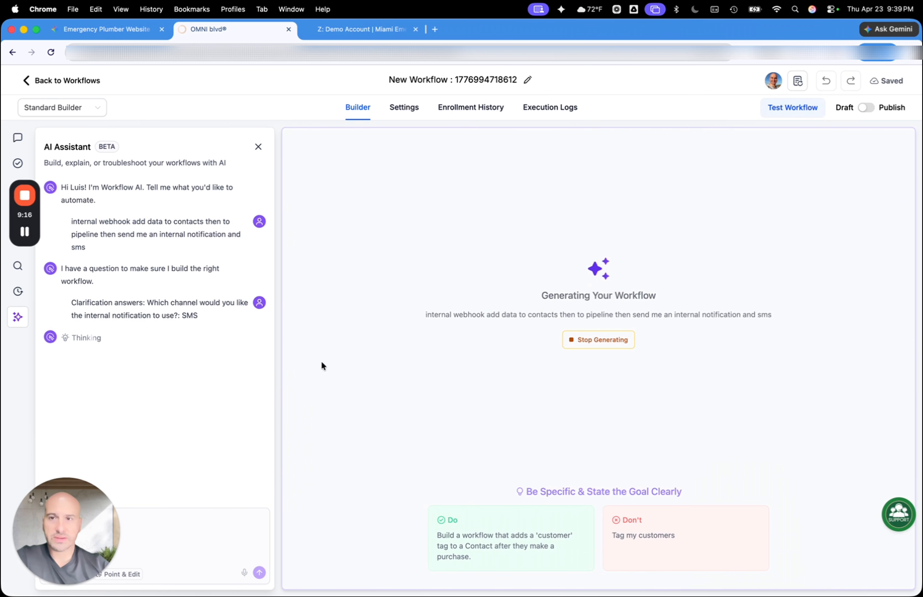
Review Gemini's webhook setup instructions and draft the follow-up message "This is the webhook for the contact form."
click(124, 29)
scroll(423, 370, down, 3)
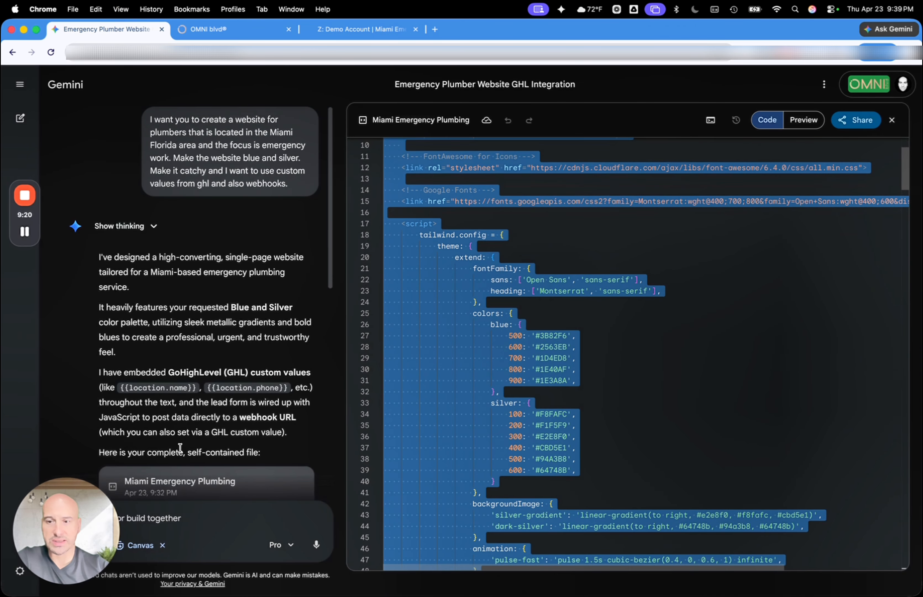
scroll(180, 447, down, 10)
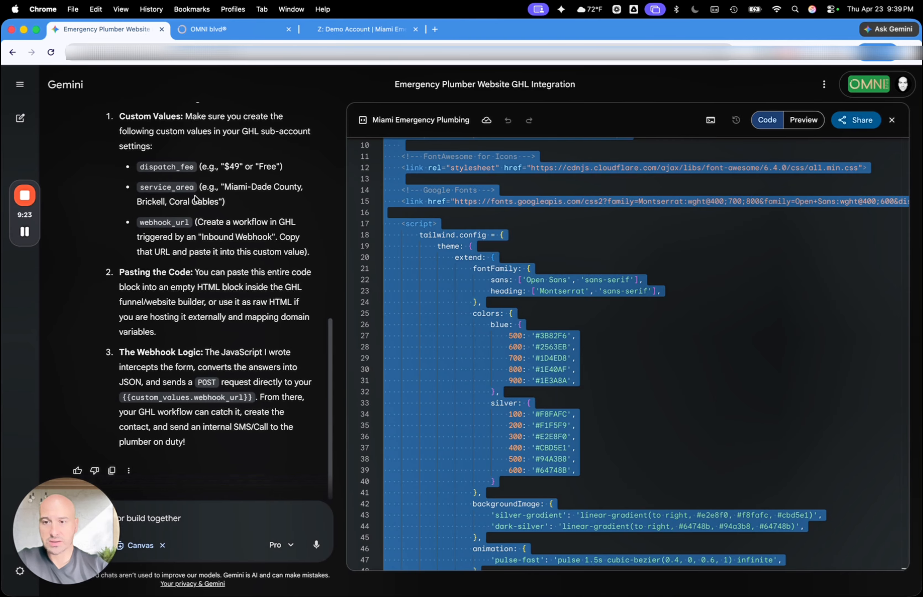
click(189, 517)
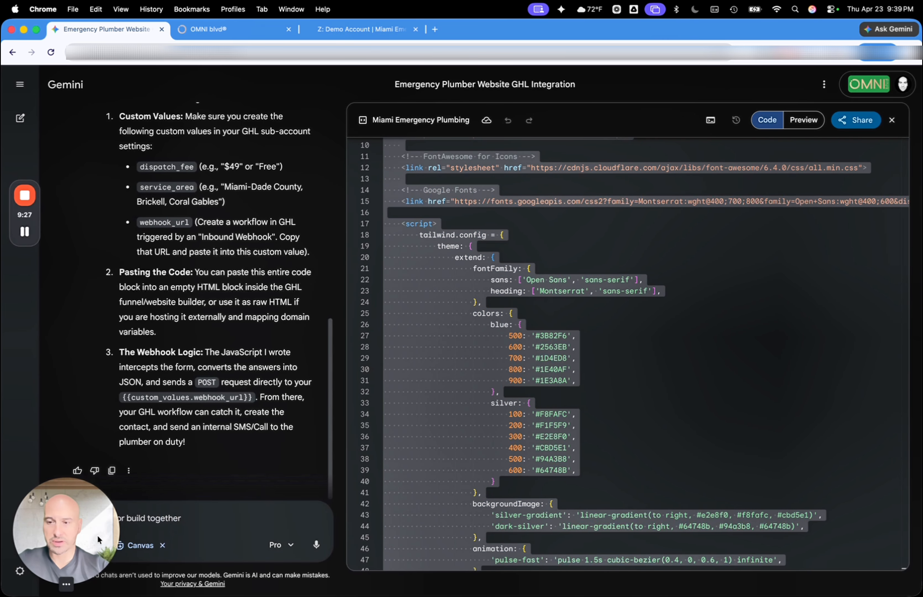
drag(81, 539, 81, 422)
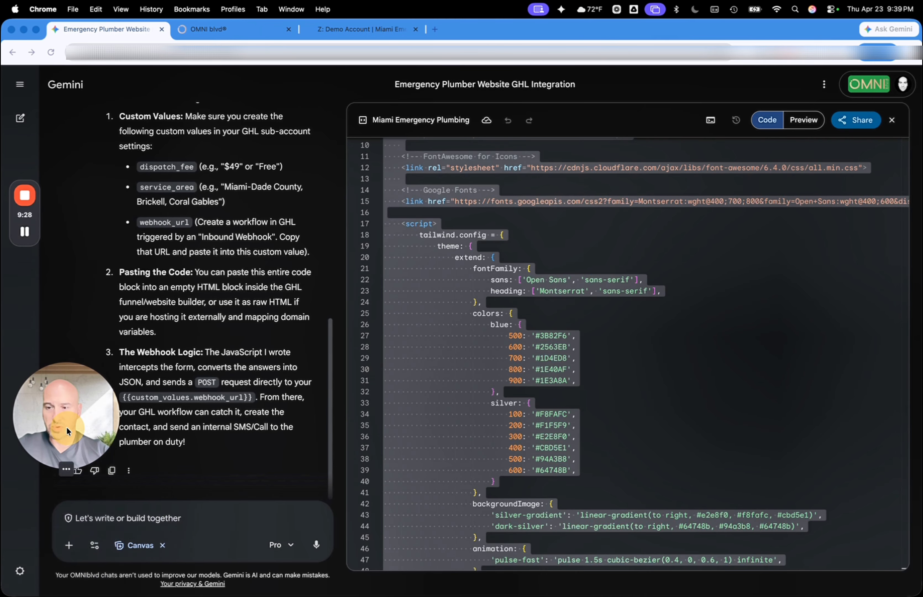
click(93, 521)
text(Thi)
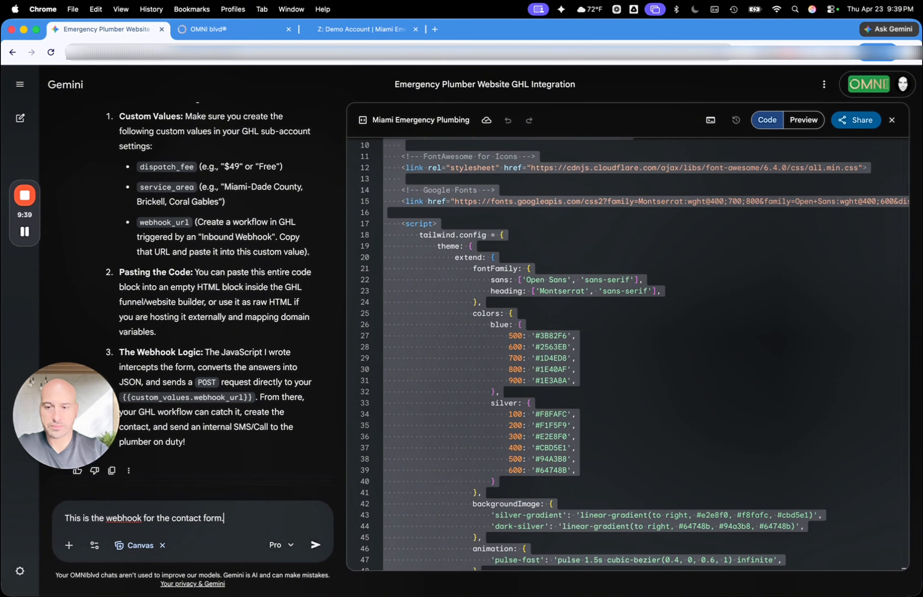
Examine the trigger and actions of the AI-generated workflow in OMNI blvd
click(238, 30)
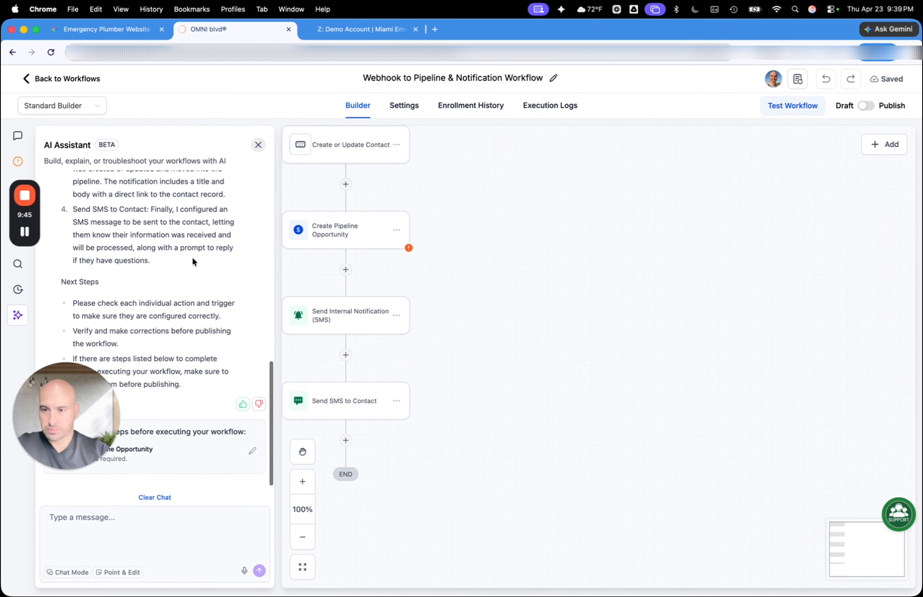
scroll(420, 249, left, 1)
scroll(420, 249, up, 1)
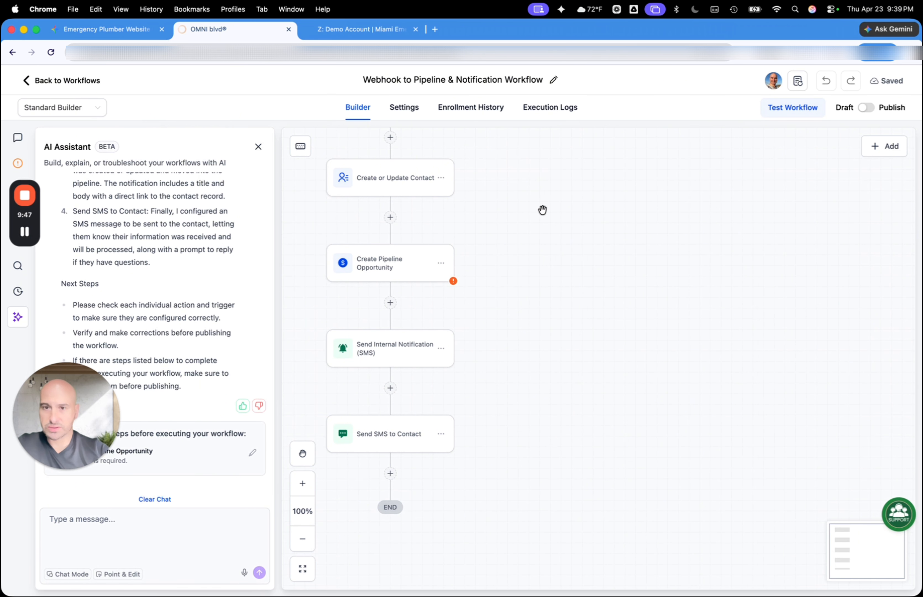
scroll(515, 351, up, 6)
scroll(515, 350, left, 2)
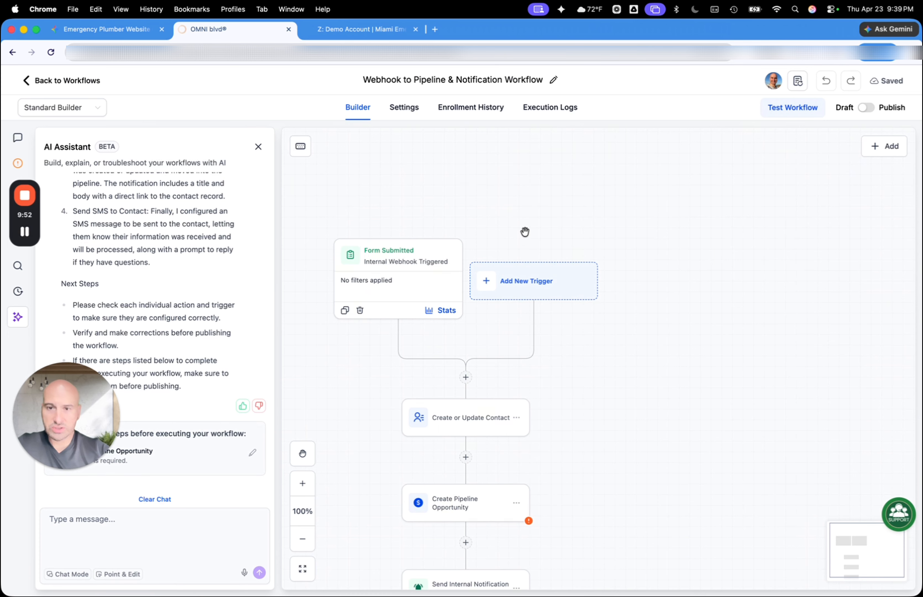
scroll(524, 232, down, 1)
Switch the workflow to the Advanced Builder and close the AI Assistant
click(103, 106)
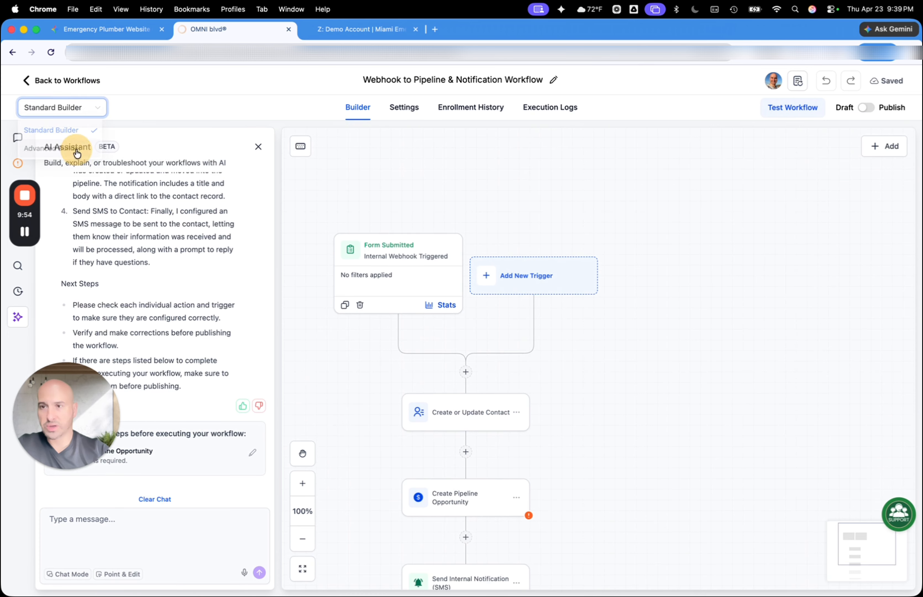
click(74, 147)
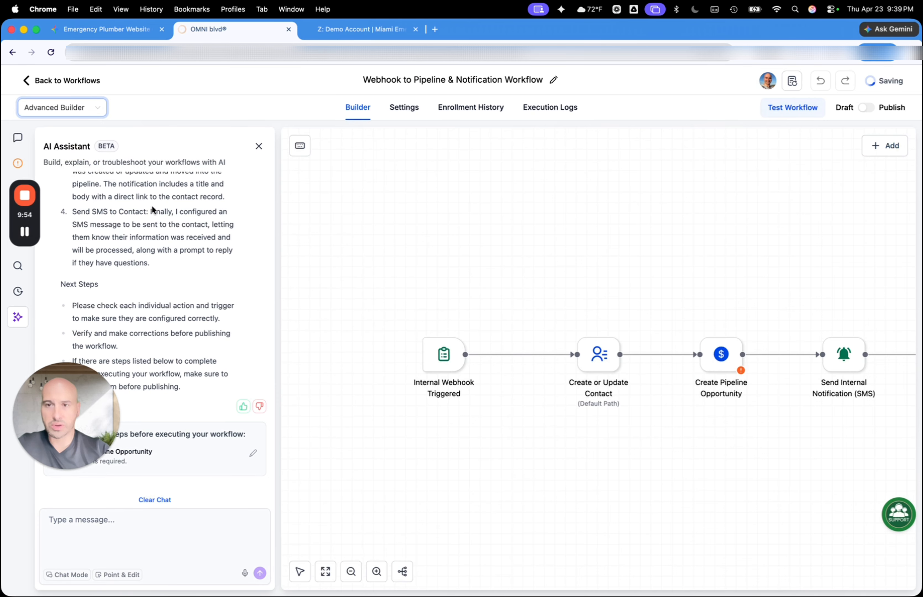
click(259, 145)
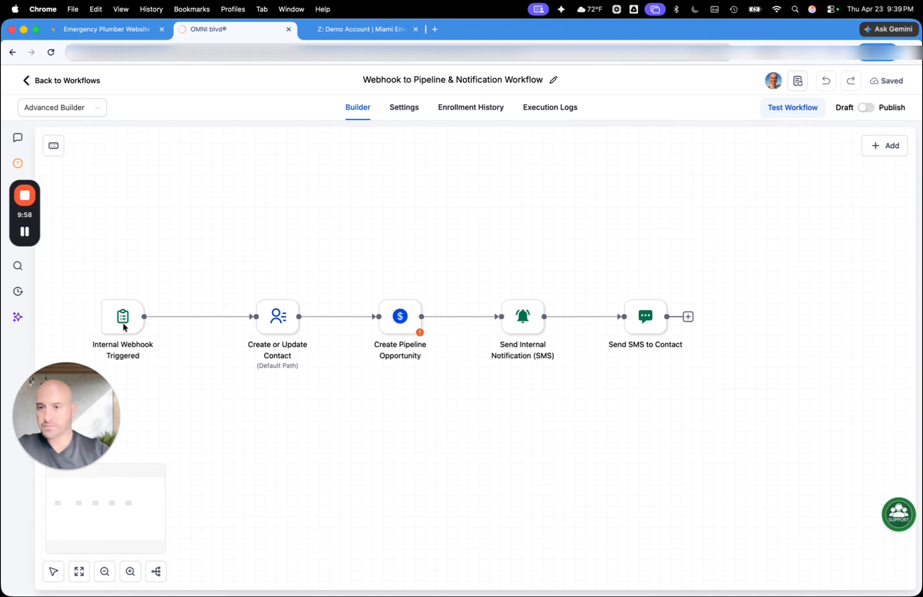
Open the Internal Webhook Triggered trigger's settings and look at the available workflow trigger types
click(123, 325)
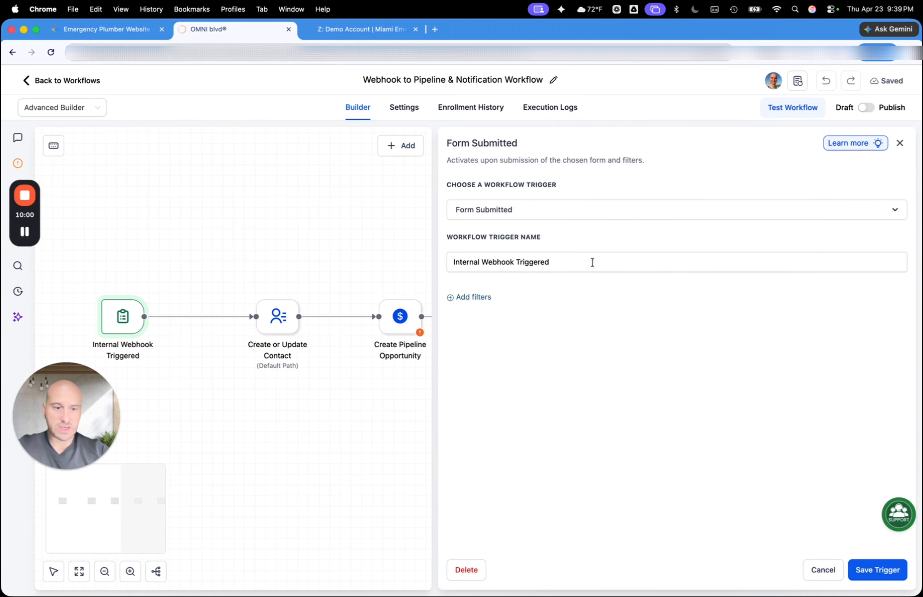
click(534, 209)
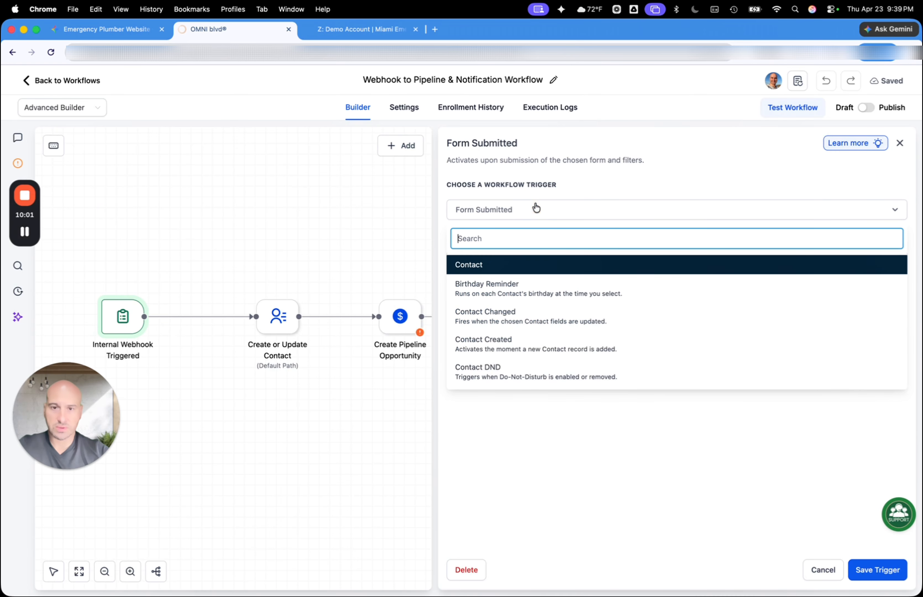
click(577, 170)
mouse_move(120, 320)
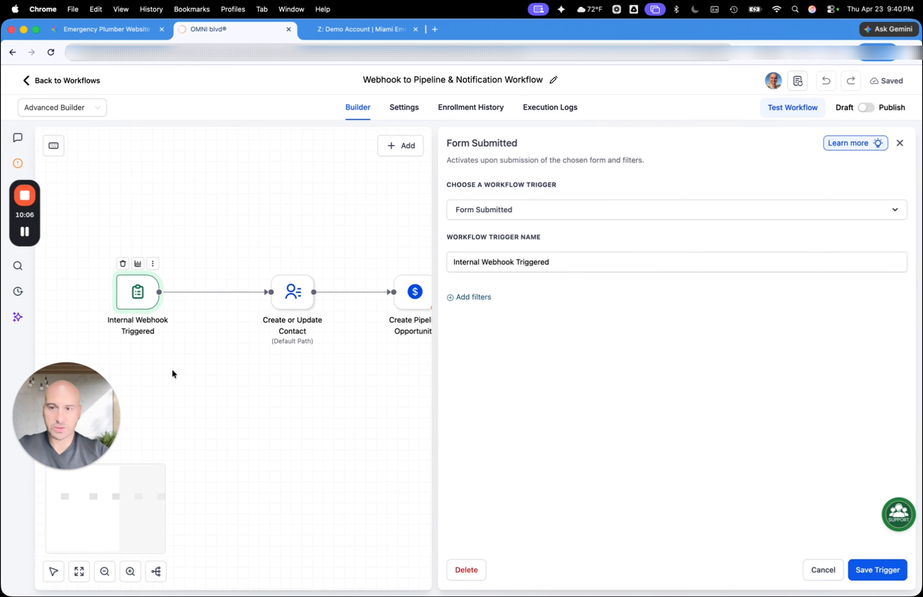
click(550, 261)
click(489, 298)
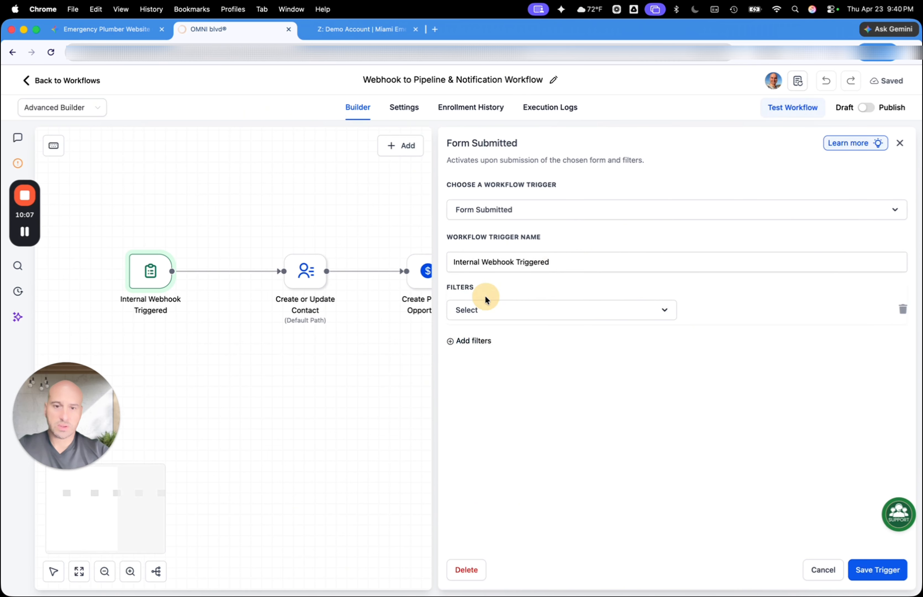
click(489, 308)
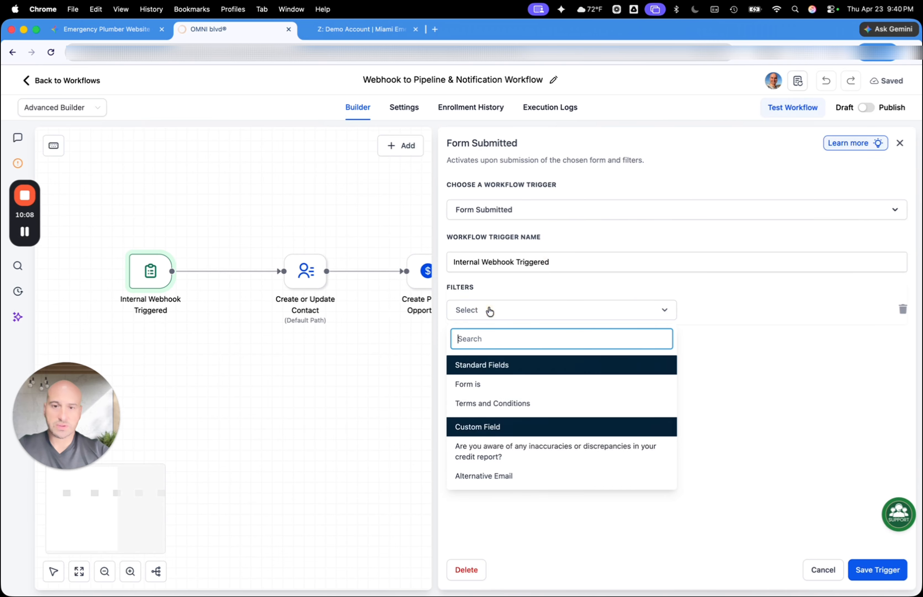
click(485, 387)
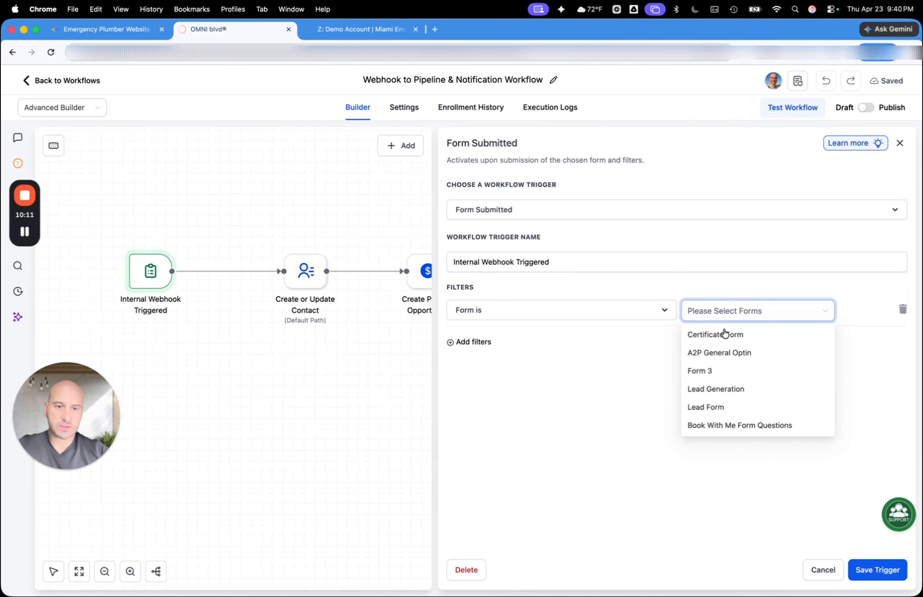
click(546, 321)
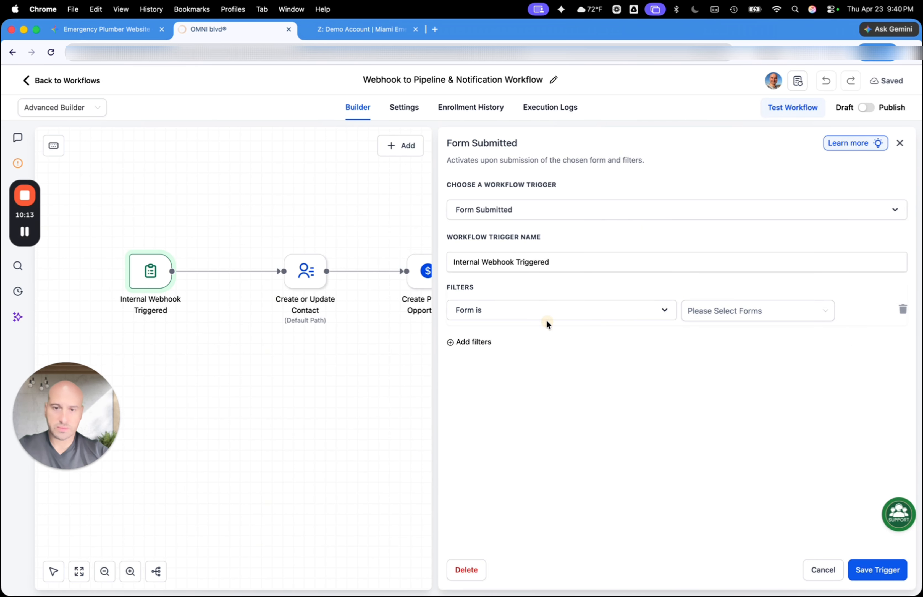
click(548, 315)
scroll(509, 454, down, 1)
scroll(510, 453, up, 1)
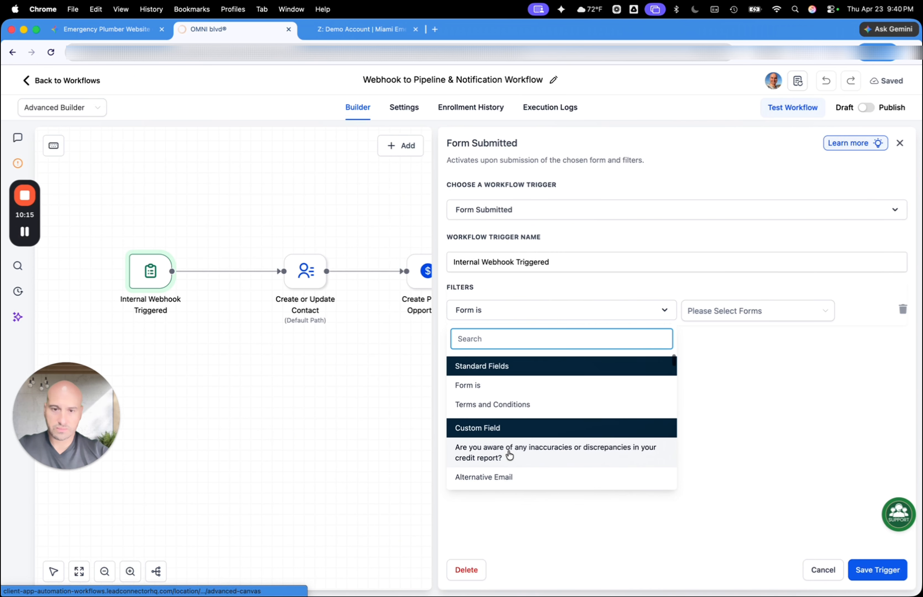
scroll(485, 477, down, 5)
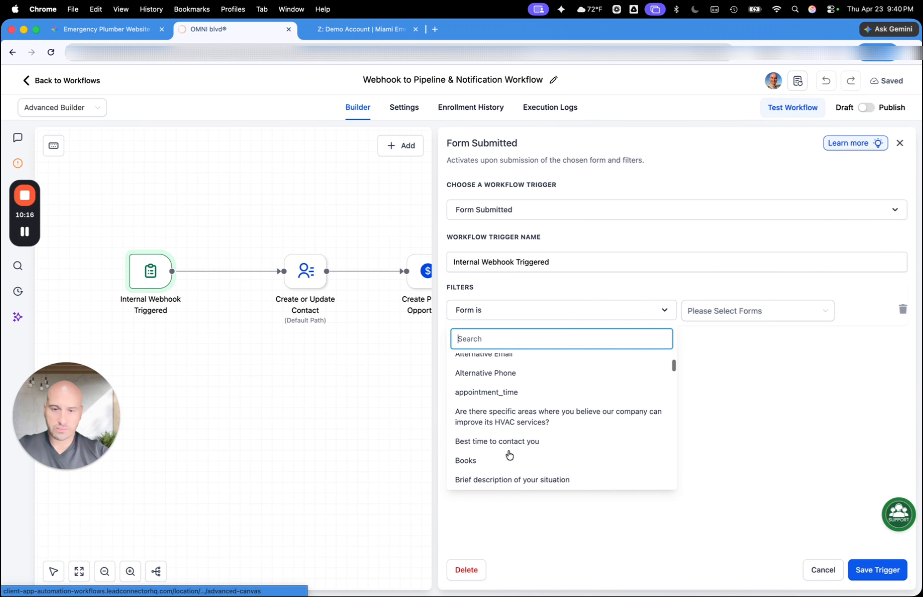
click(646, 505)
click(899, 143)
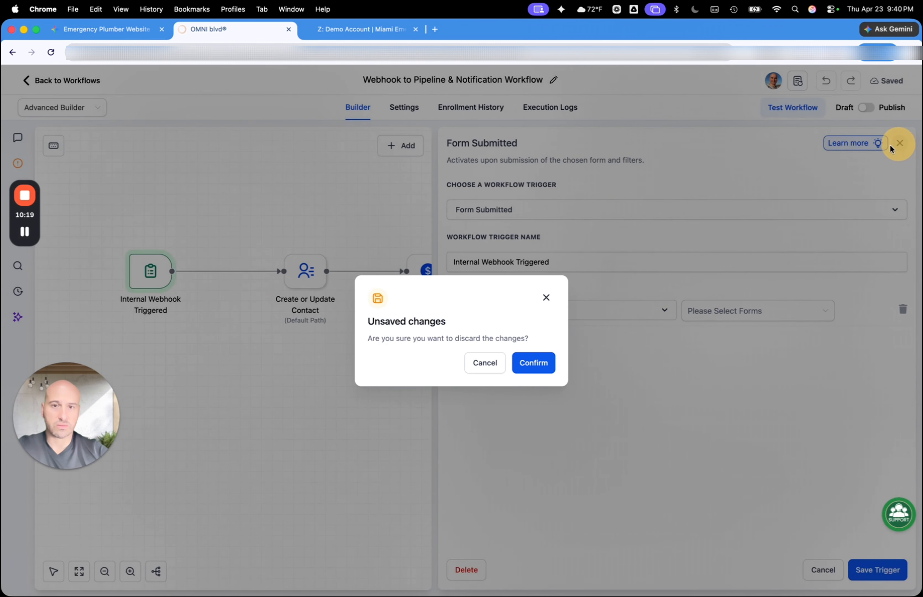
click(544, 365)
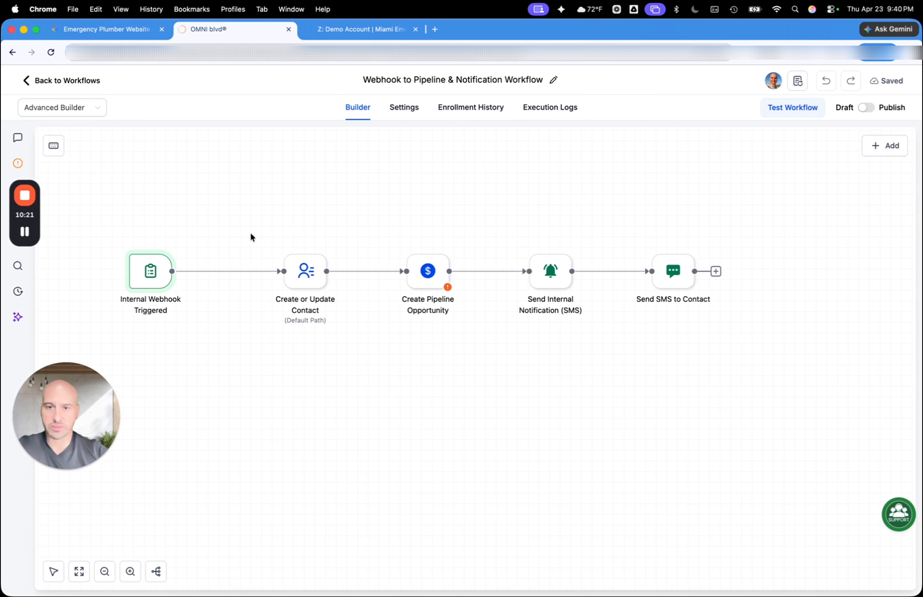
Add an Inbound Webhook trigger to the workflow
click(884, 145)
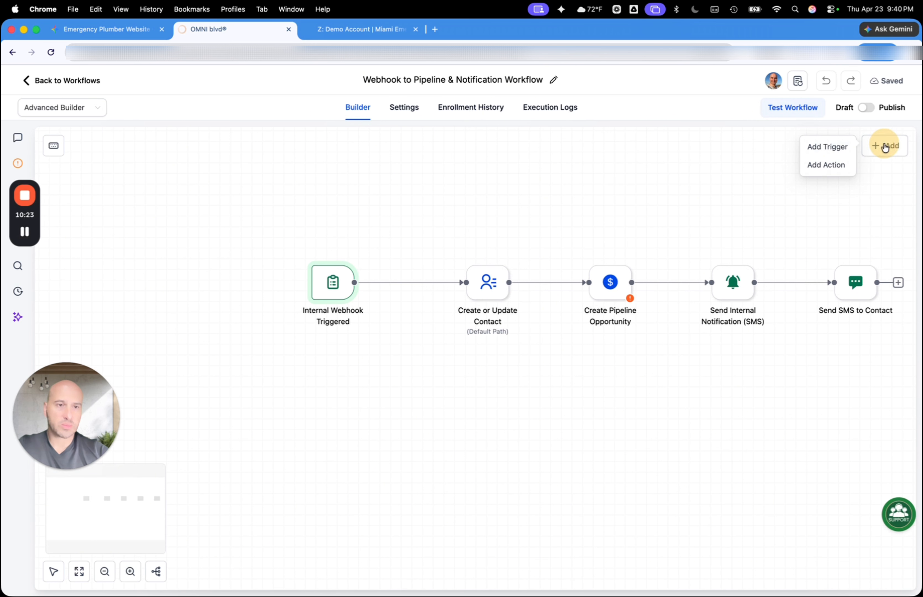
click(829, 149)
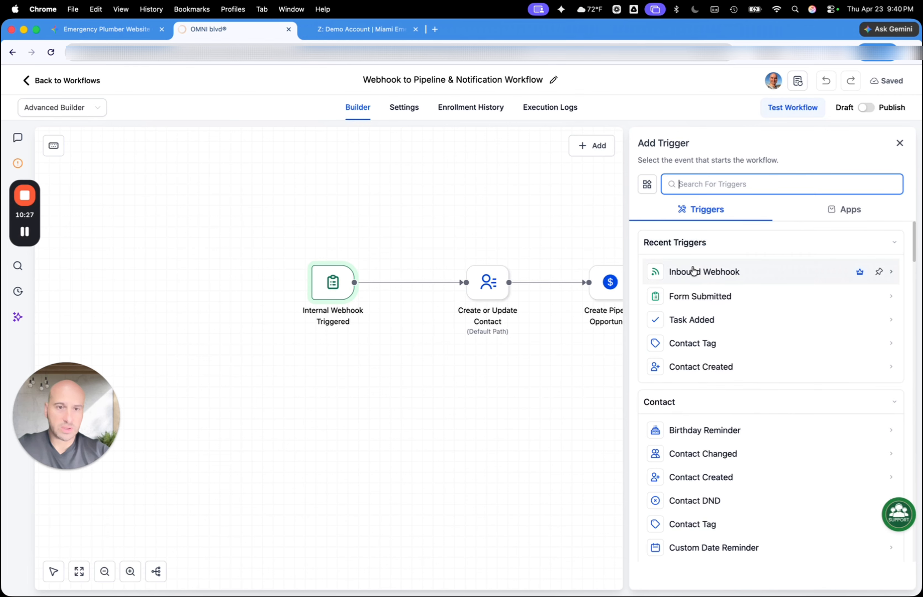
click(693, 270)
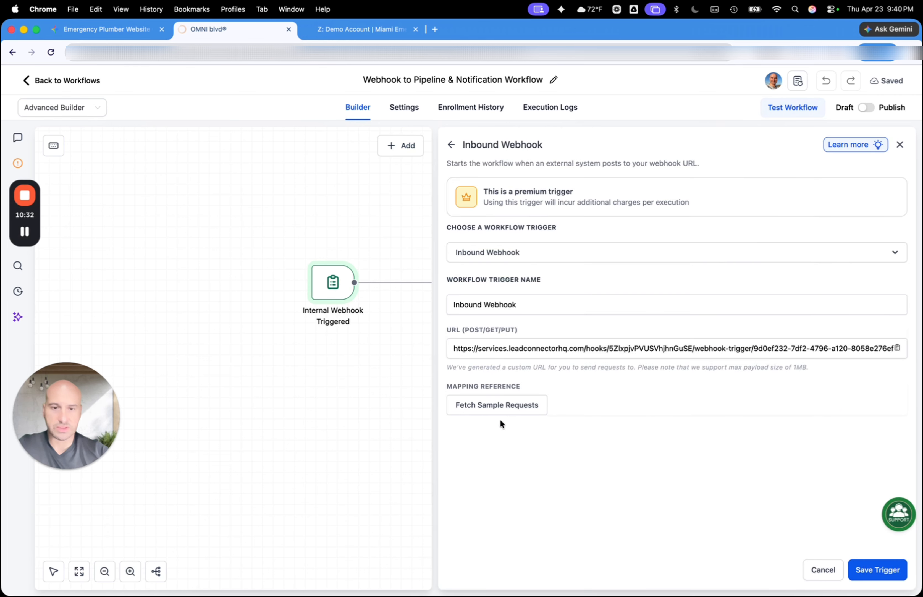
Copy the Inbound Webhook trigger's URL, add it to the drafted contact-form message in Gemini and send the message
click(551, 349)
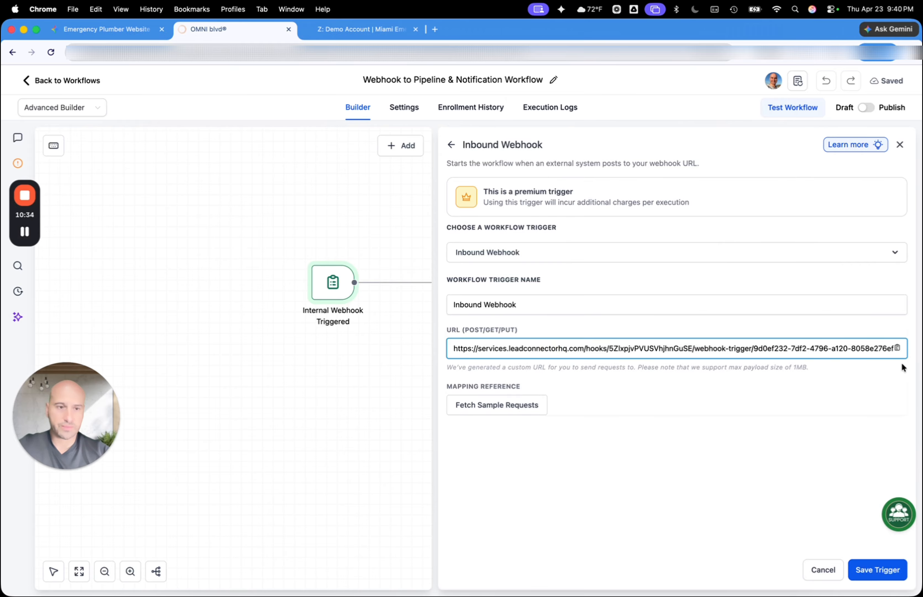
click(898, 349)
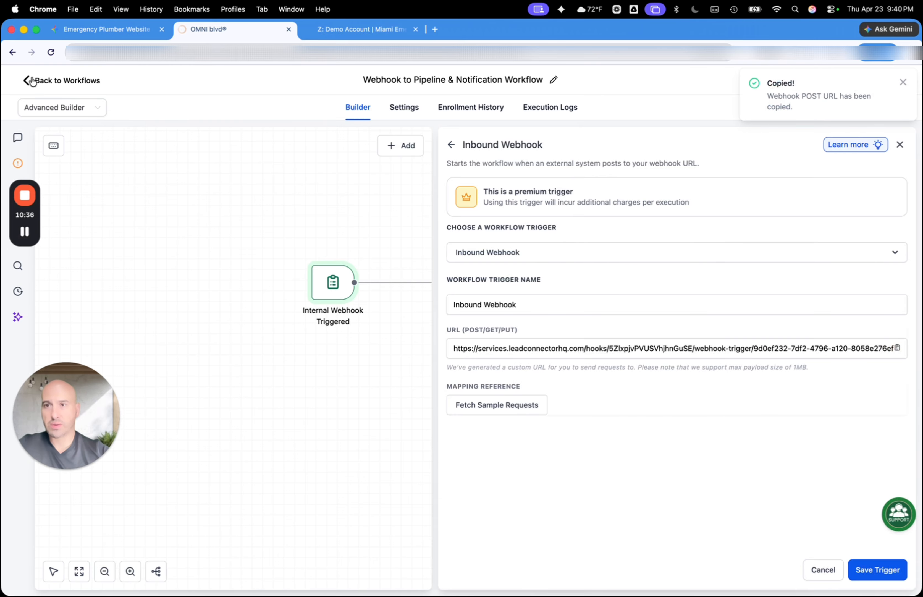
click(100, 31)
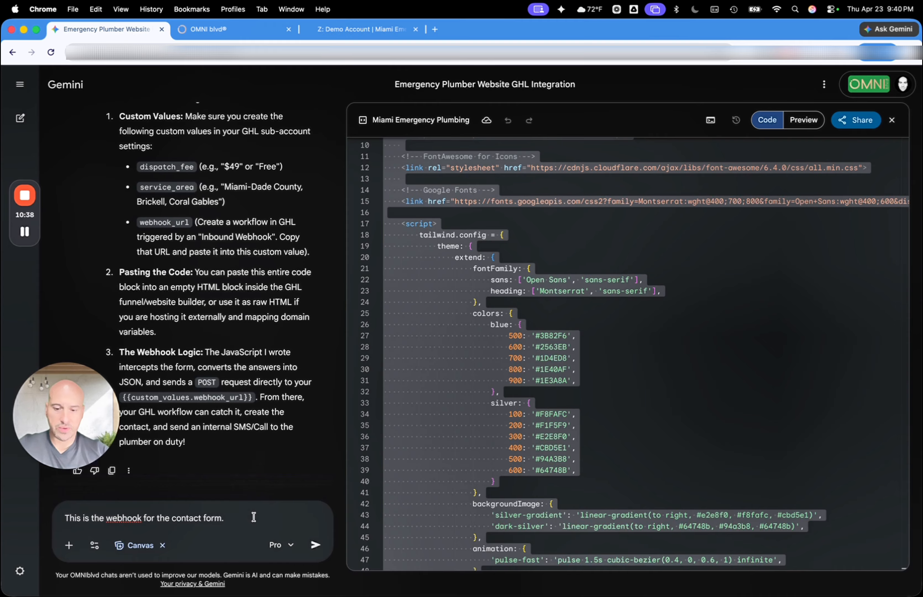
key(super+v)
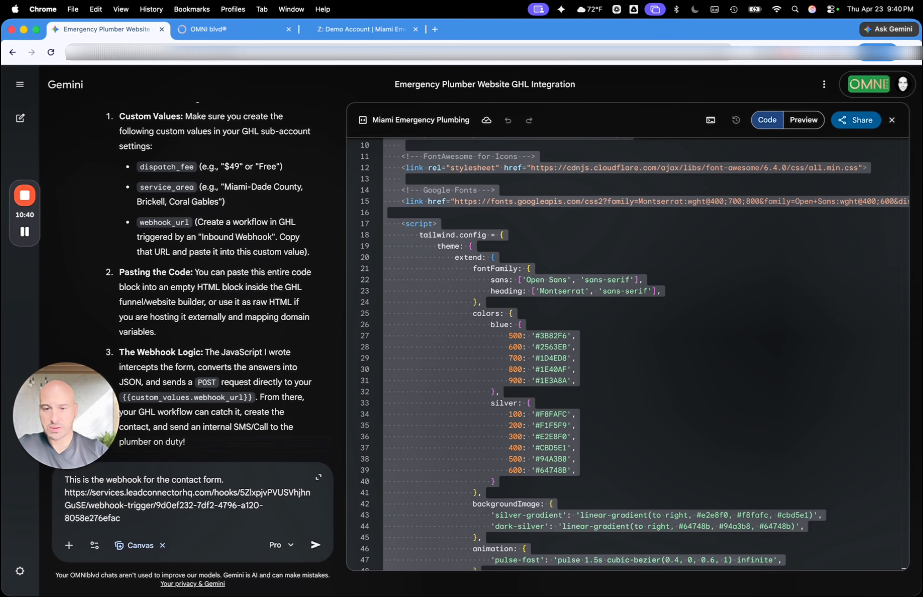
key(Return)
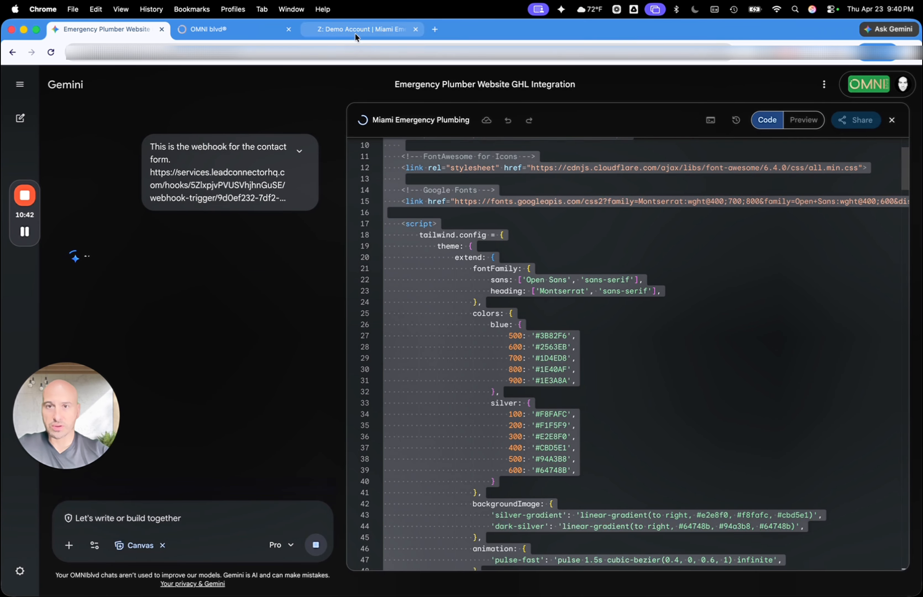
Back in OMNI blvd, fetch sample requests for the Inbound Webhook trigger and open the reference payload choices
click(355, 31)
click(265, 30)
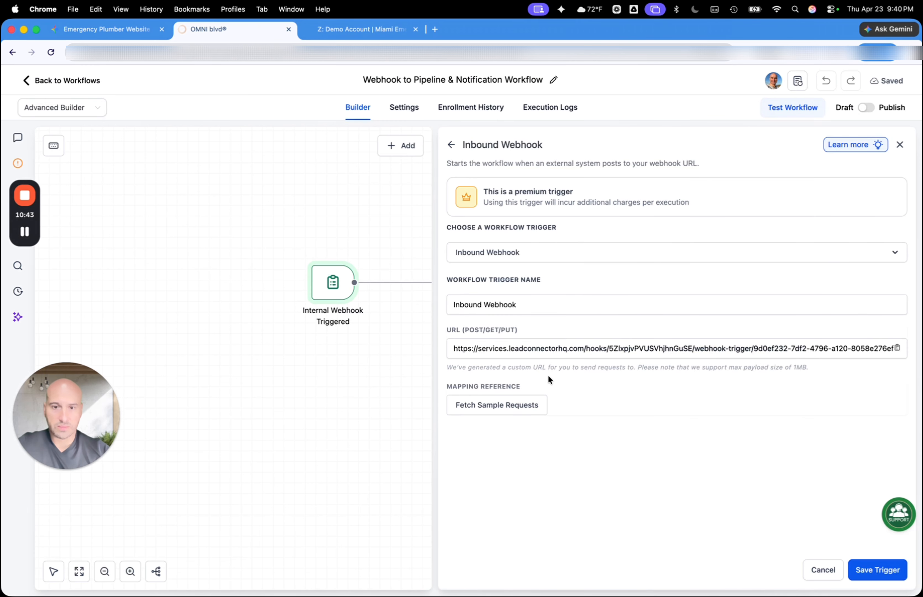
click(488, 405)
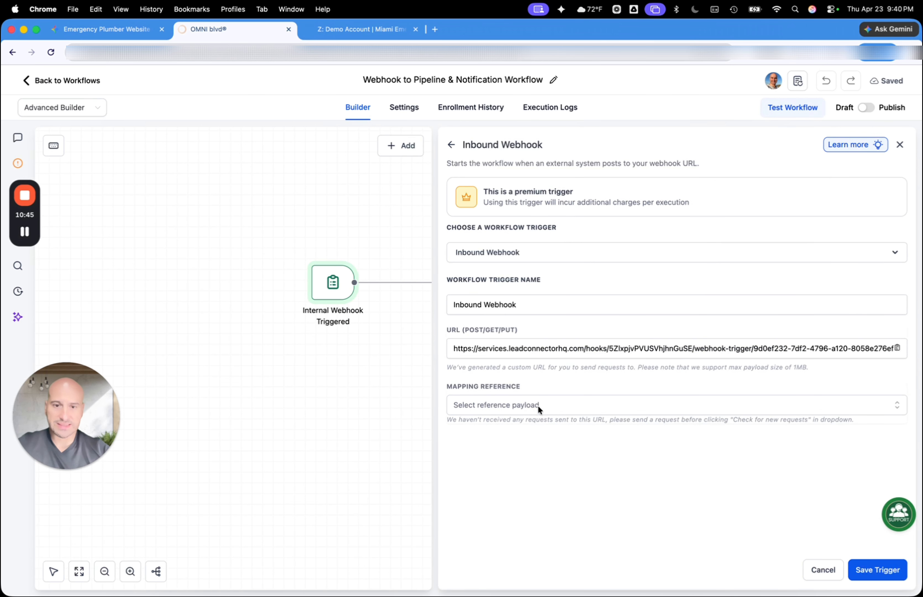
click(537, 406)
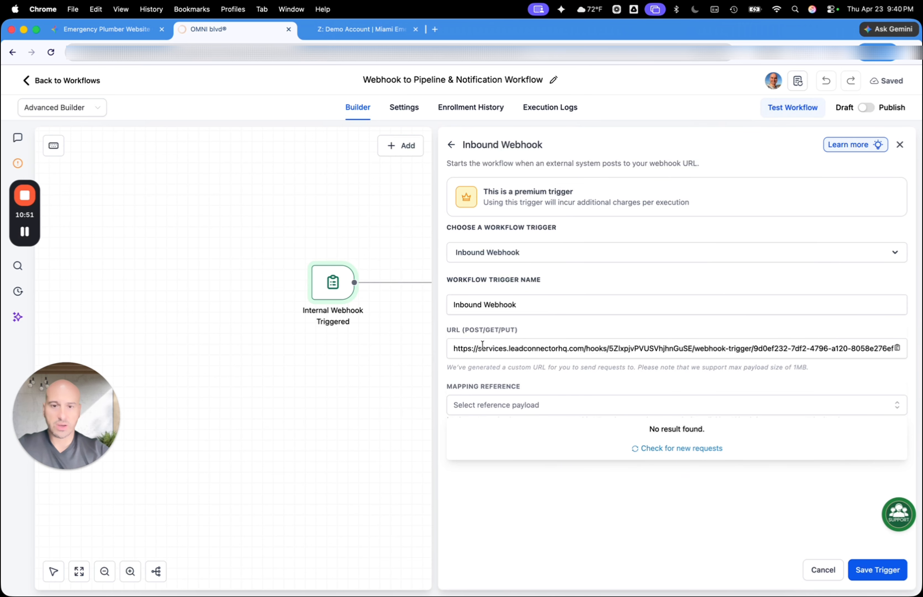
Preview the updated page in Gemini and fill the Fast Track Dispatch form with the name Test, a phone number and a street address
click(139, 29)
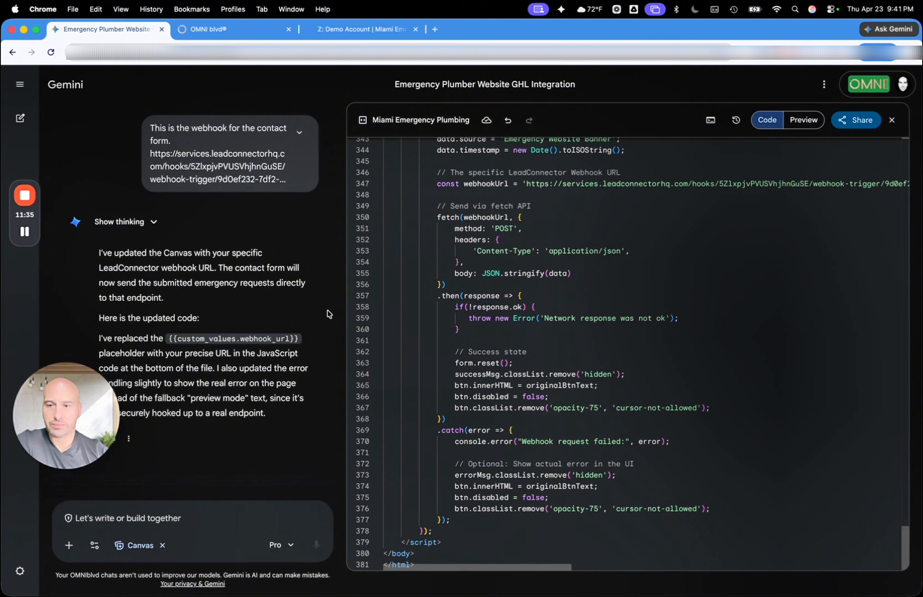
click(805, 119)
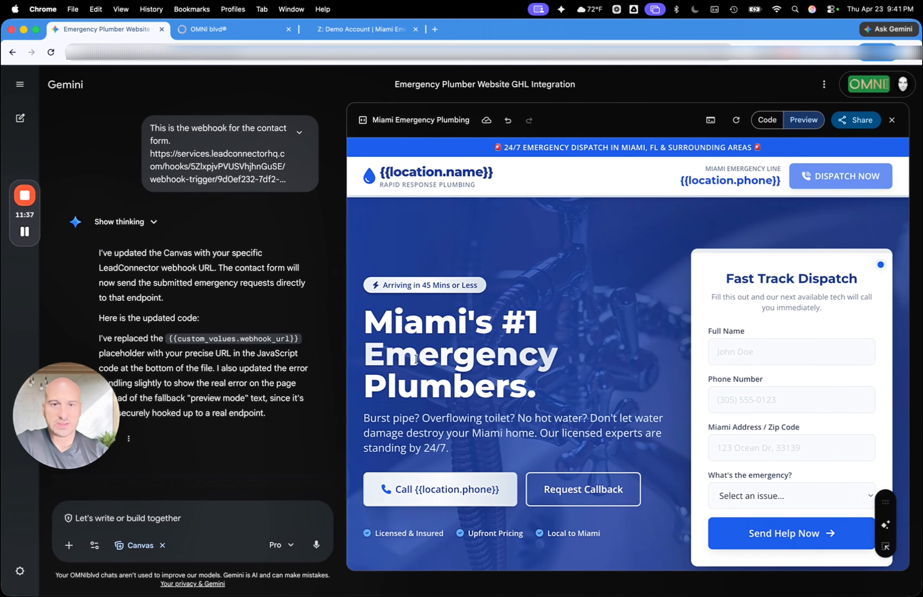
click(730, 349)
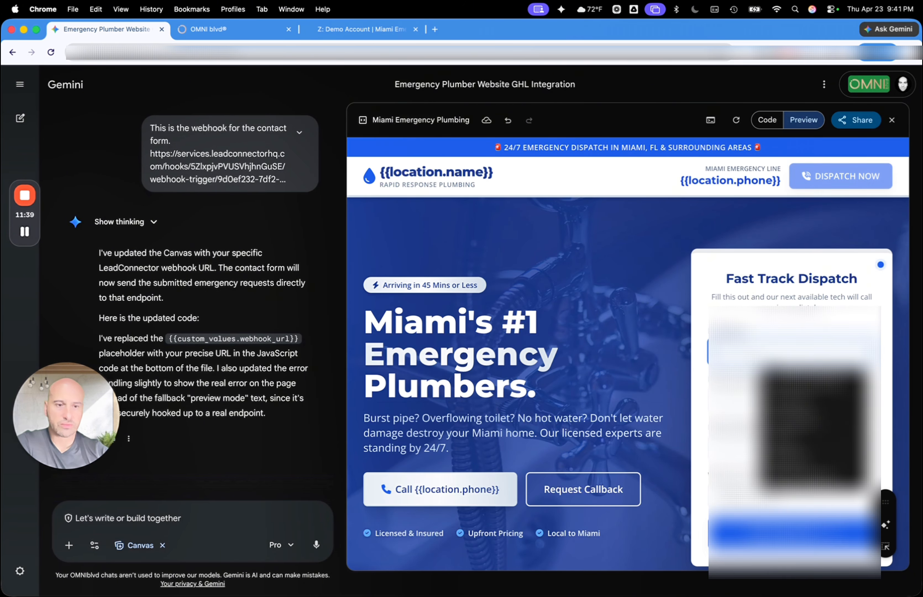
text(T)
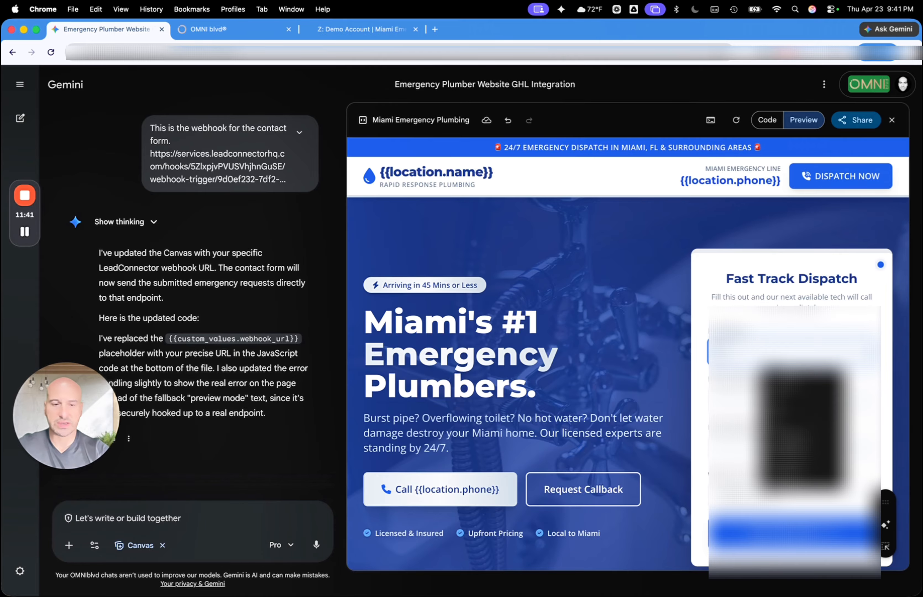
key(Tab)
text(555)
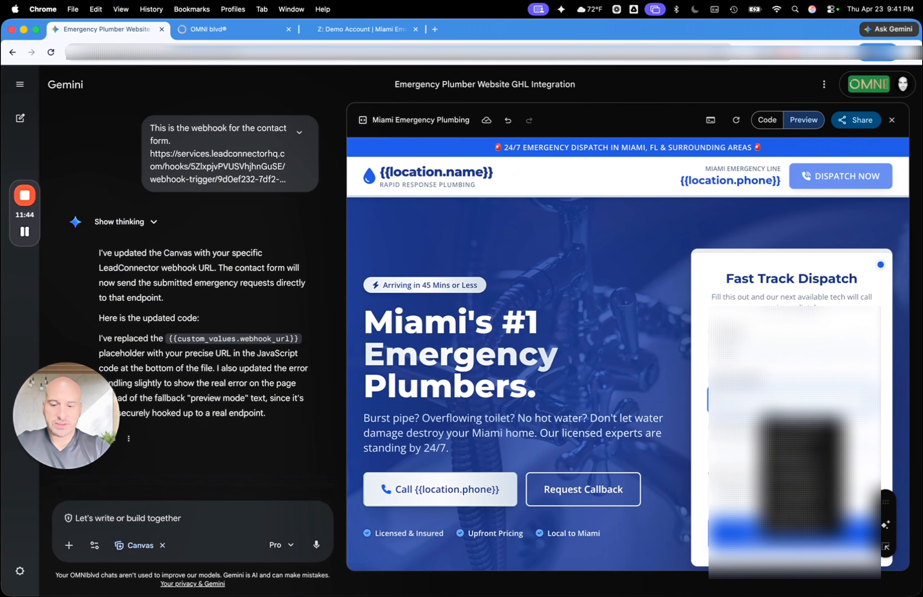
text(5)
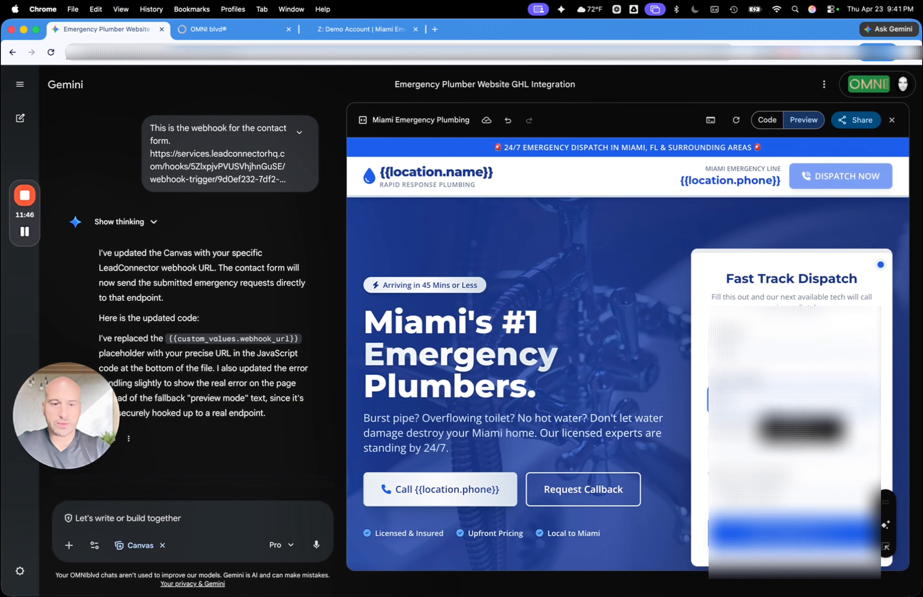
text(555555)
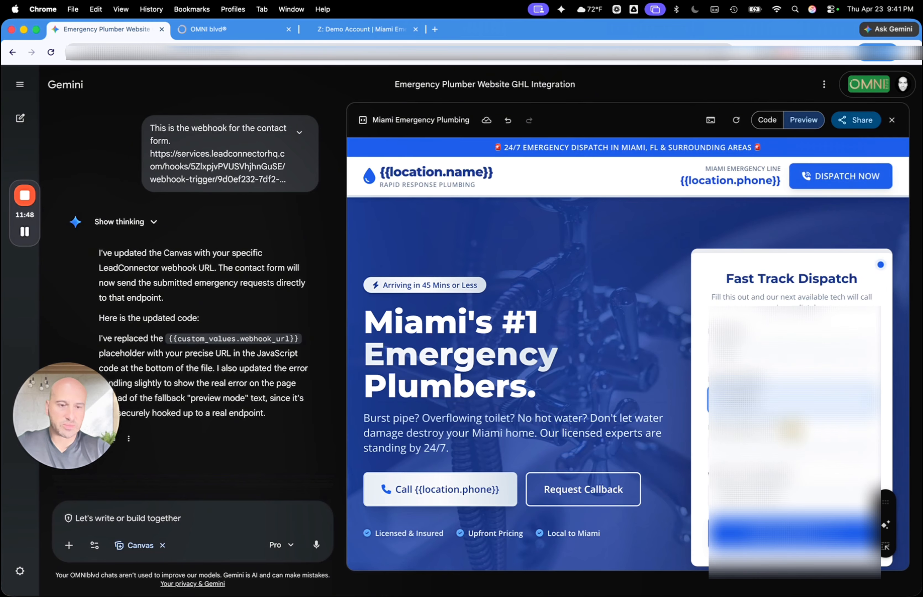
key(Tab)
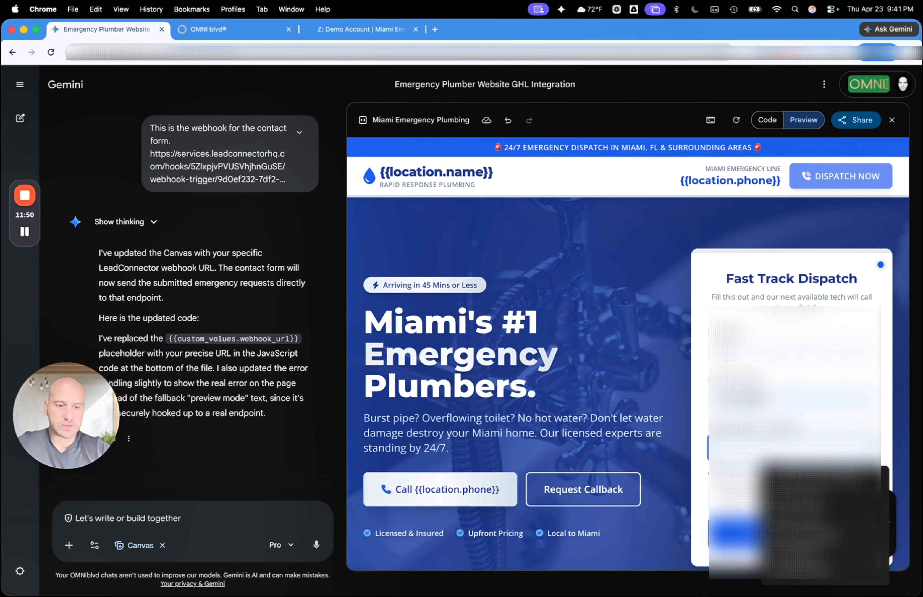
Choose Burst / Leaking Pipe as the emergency and submit the dispatch form
click(736, 491)
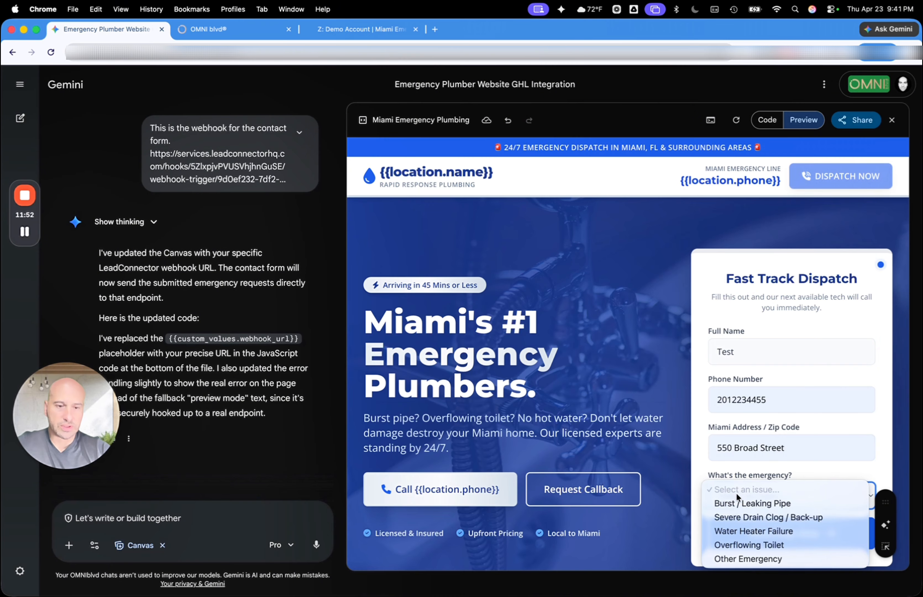
click(729, 503)
click(799, 536)
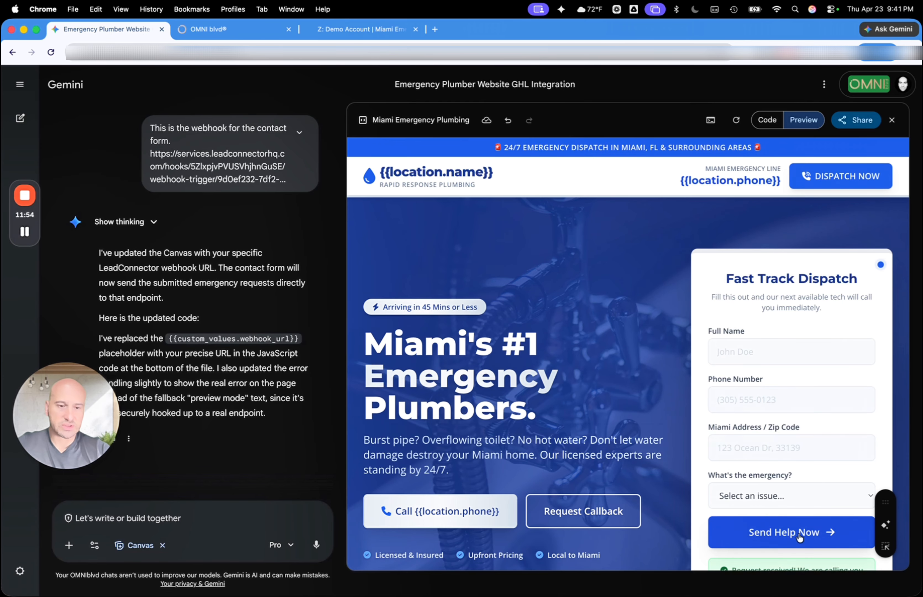
scroll(578, 444, down, 2)
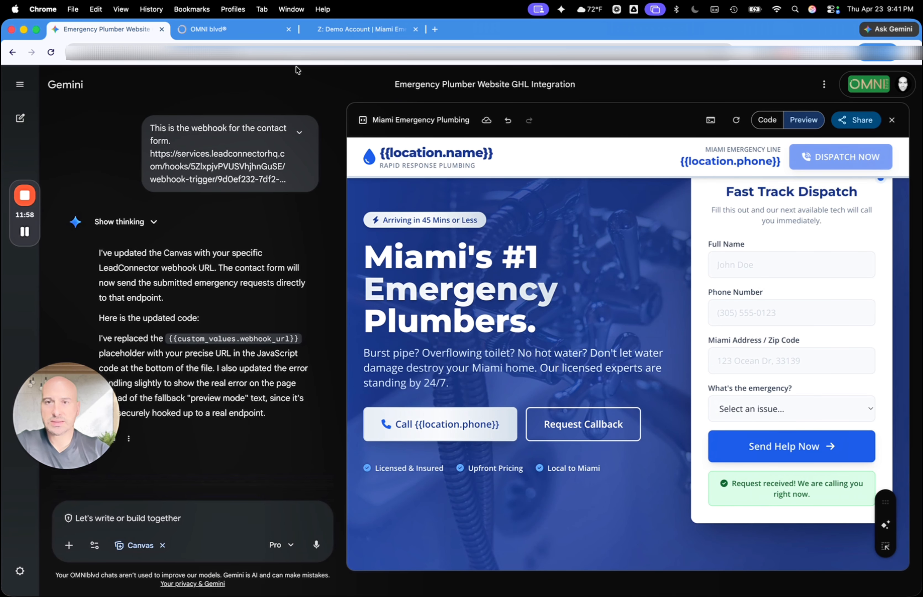
click(344, 32)
click(223, 27)
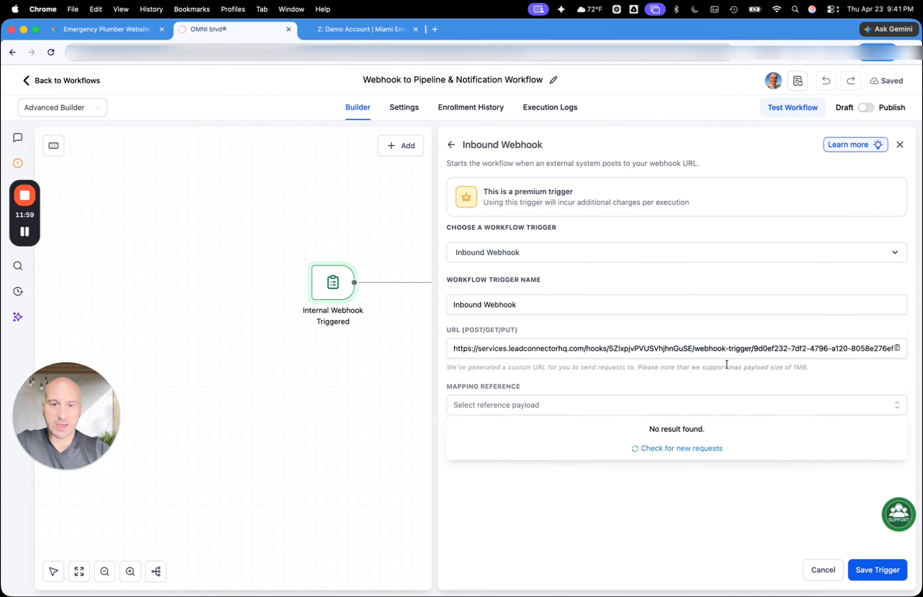
click(655, 449)
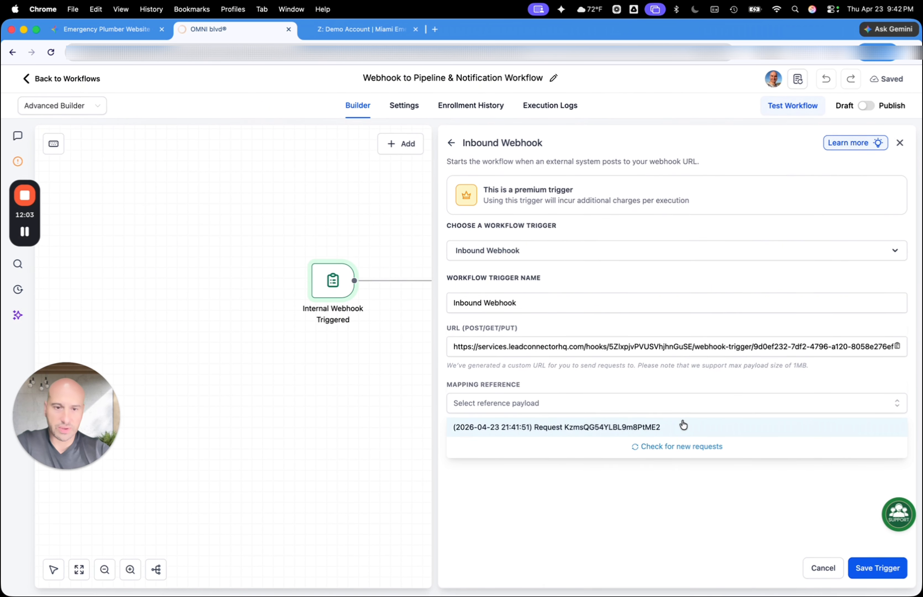
click(873, 574)
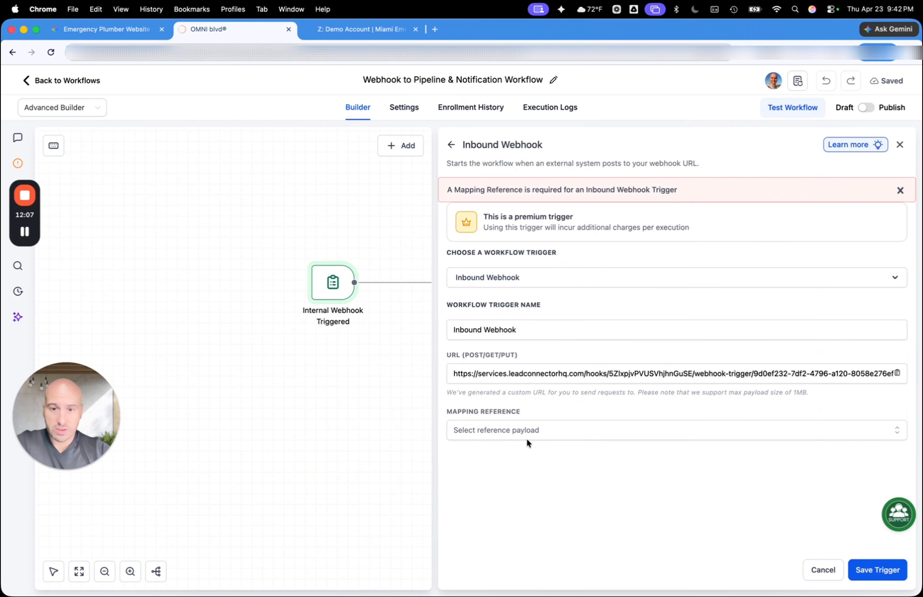
click(531, 429)
click(526, 451)
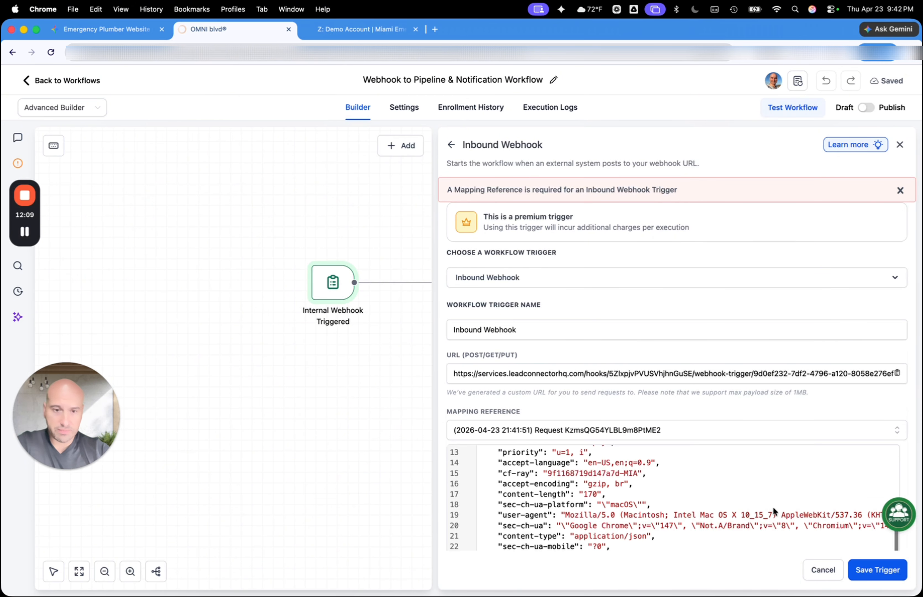
scroll(697, 512, down, 3)
scroll(694, 511, up, 6)
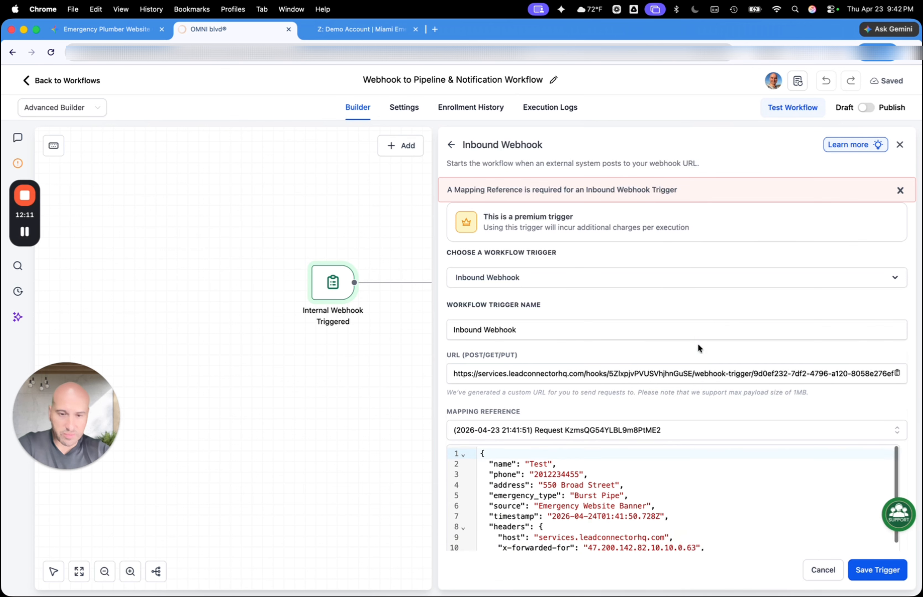
Review the sample payload, save the Inbound Webhook trigger and place its node on the canvas above Internal Webhook Triggered
scroll(684, 348, down, 3)
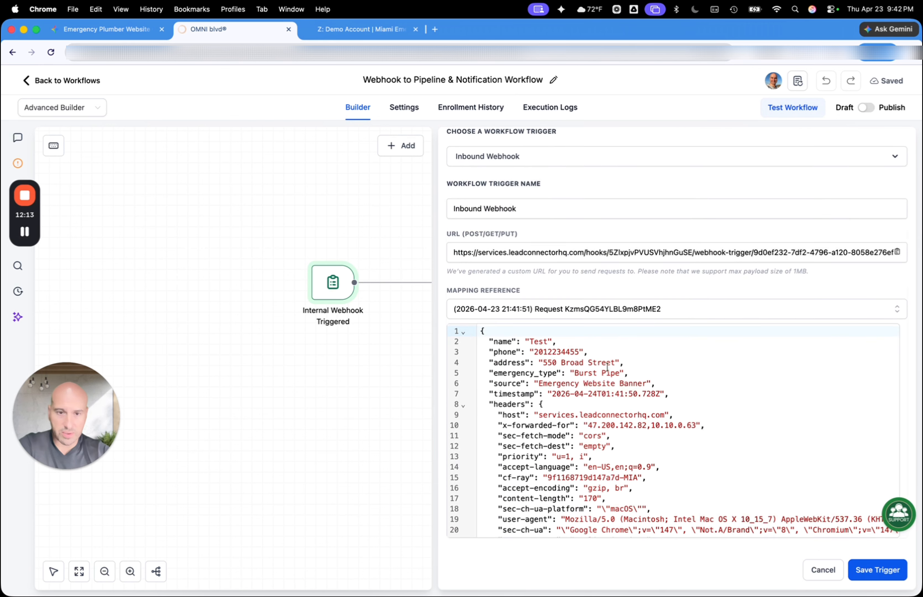
scroll(572, 374, down, 5)
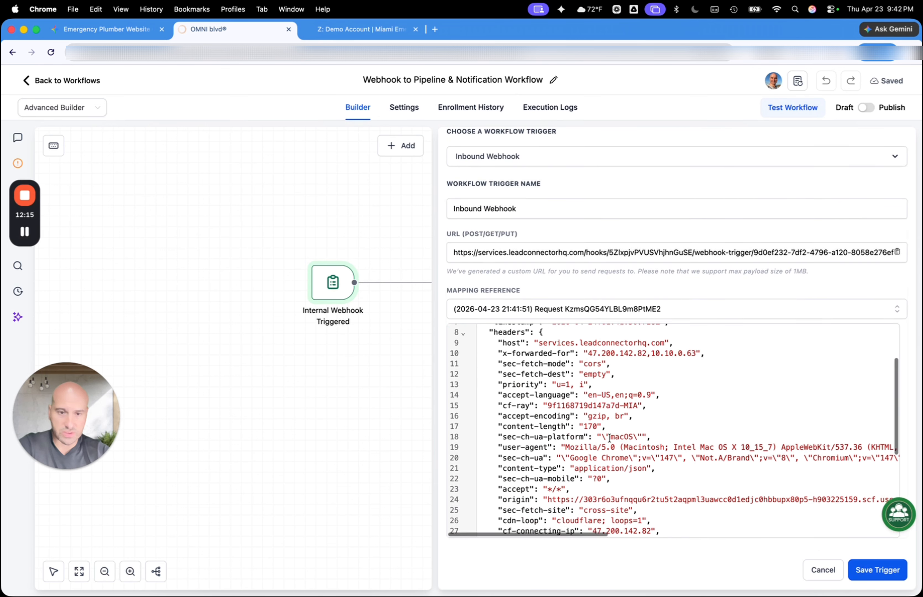
click(876, 571)
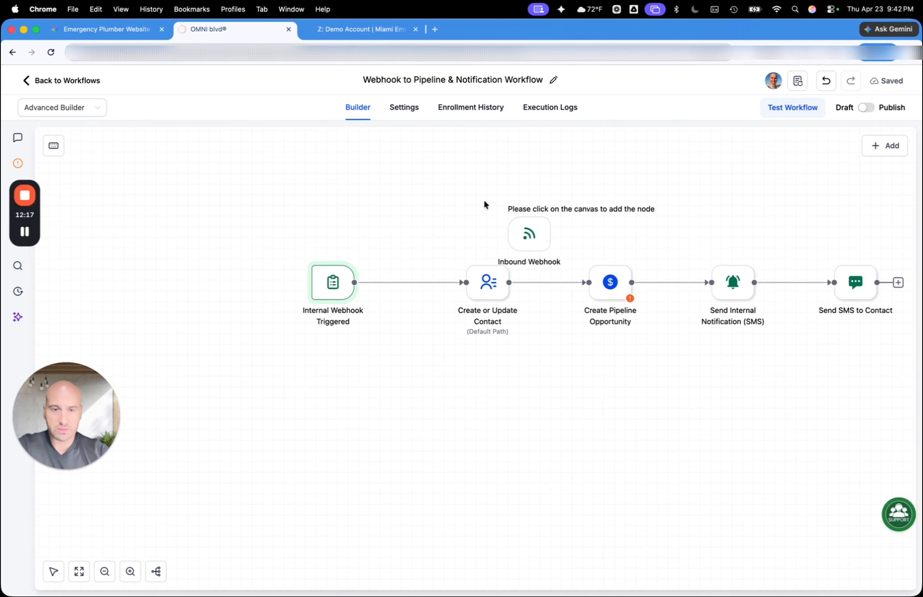
click(302, 189)
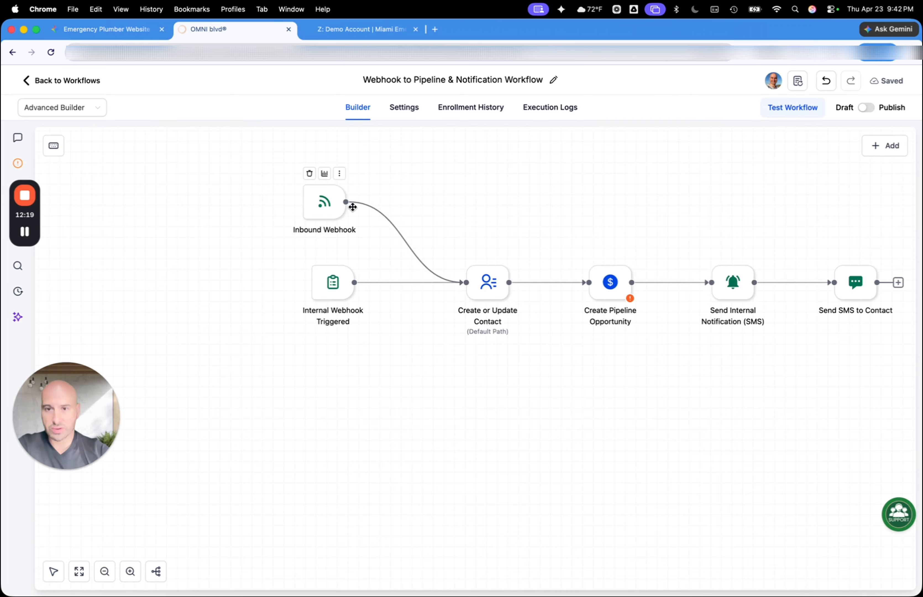
Delete the Internal Webhook Triggered trigger from the workflow
click(318, 254)
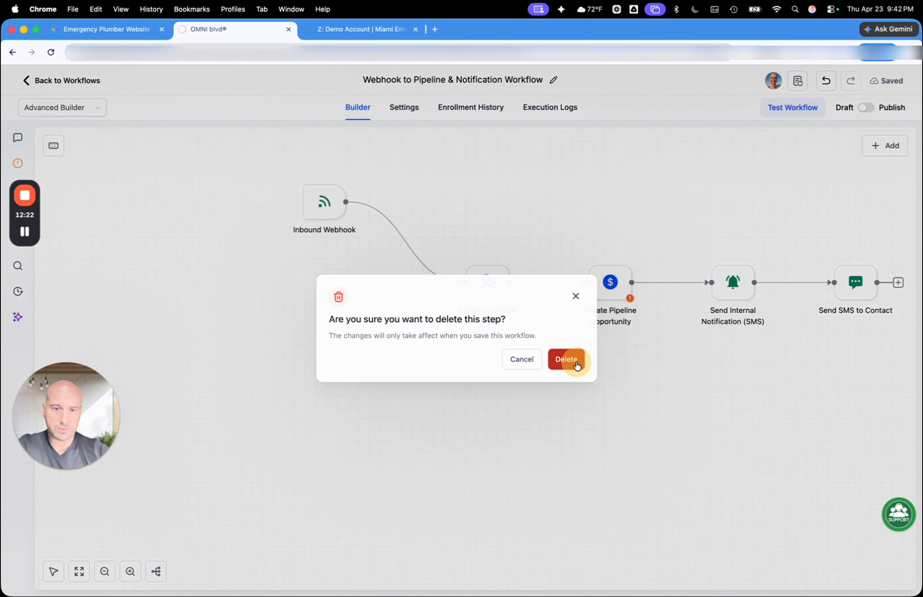
click(573, 363)
scroll(413, 295, right, 2)
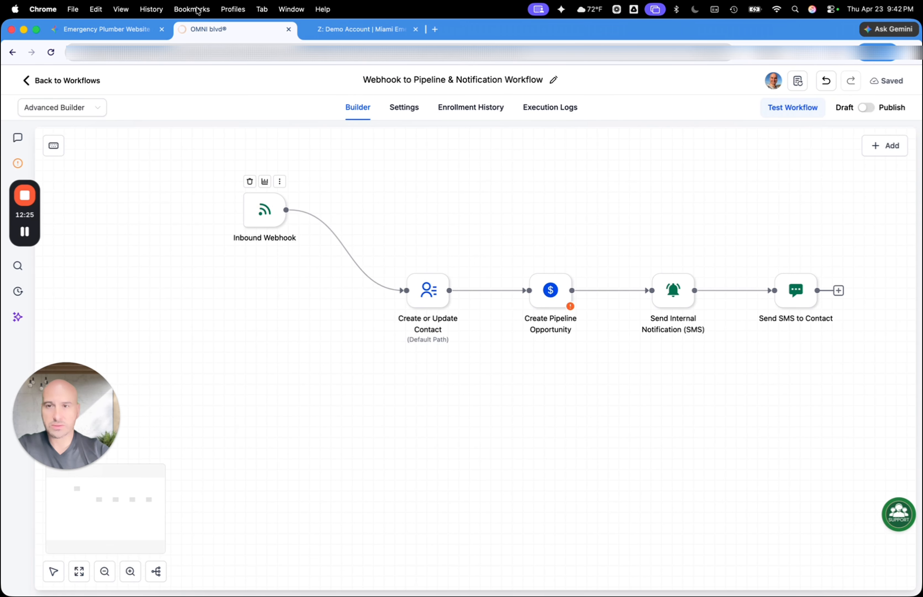
Switch to Gemini, show the Miami Emergency Plumbing code and select all of it
click(126, 28)
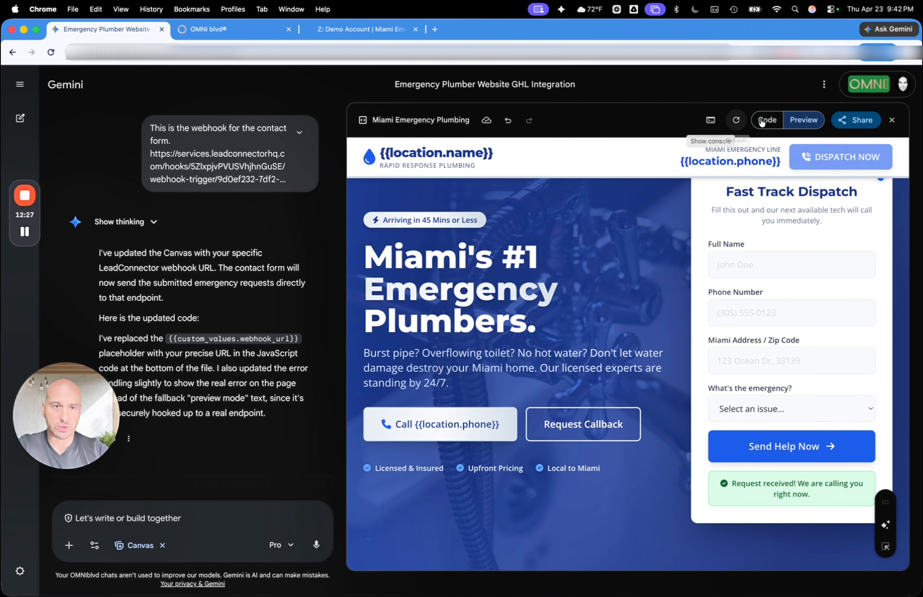
click(762, 120)
click(524, 217)
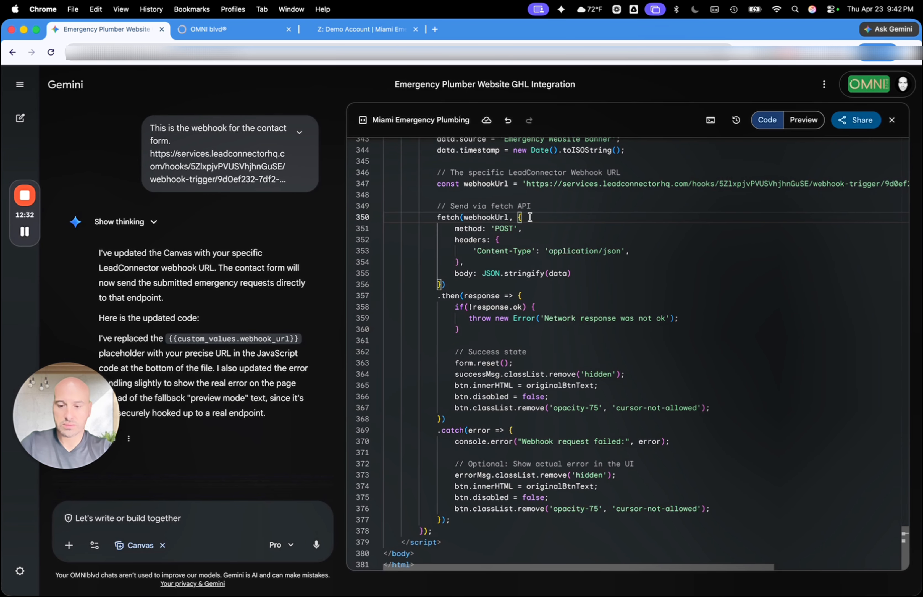
key(super+a)
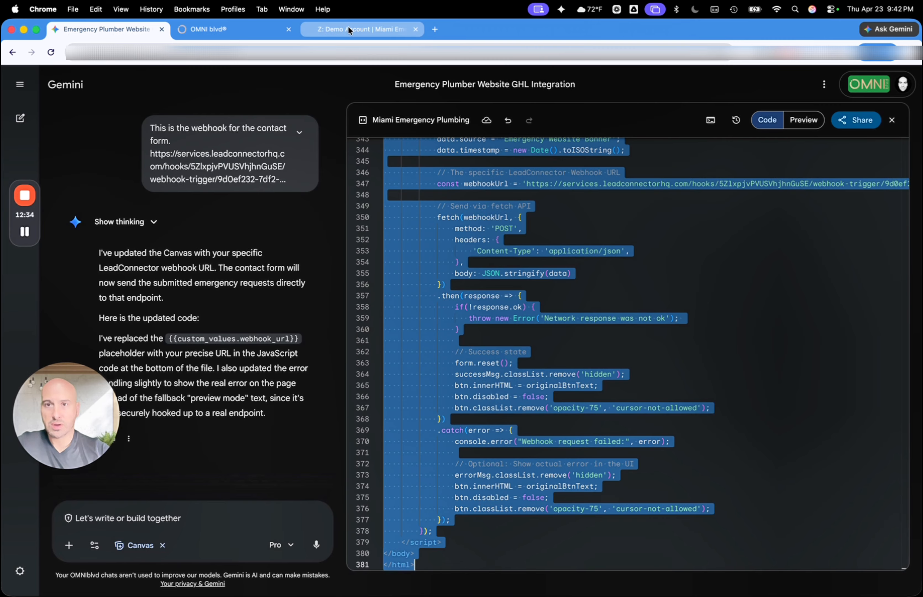
Return to OMNI blvd, leave the workflow builder and go to the Sites area
click(252, 31)
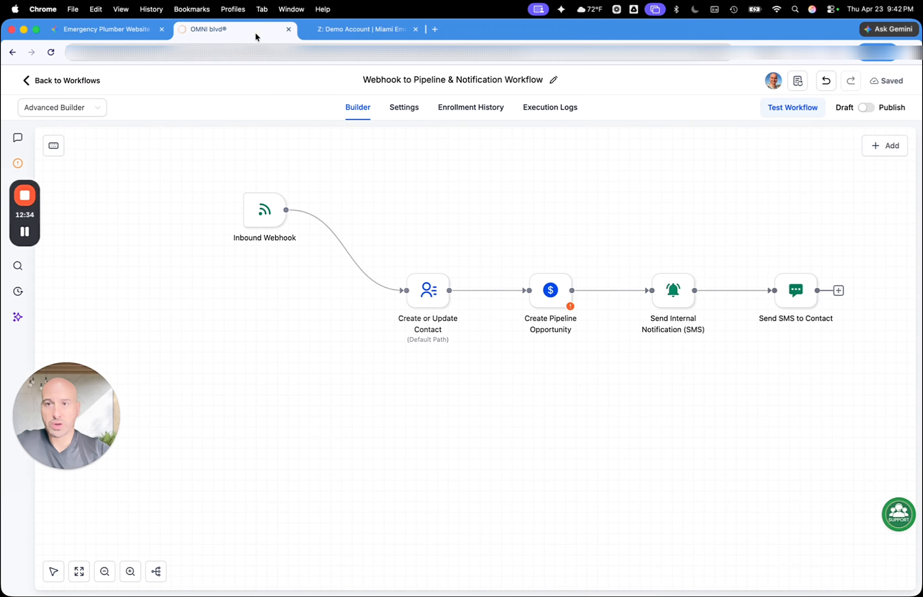
click(366, 32)
click(218, 34)
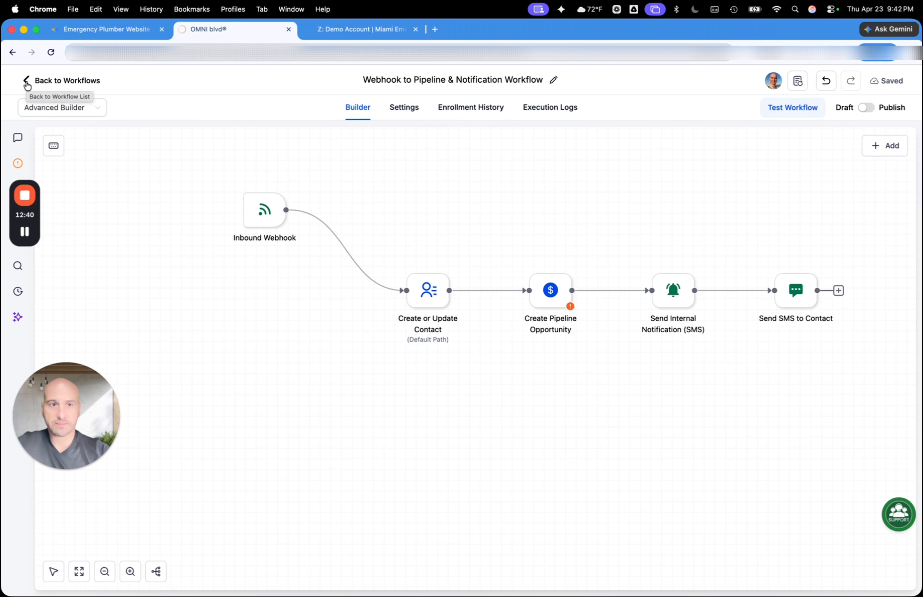
click(27, 84)
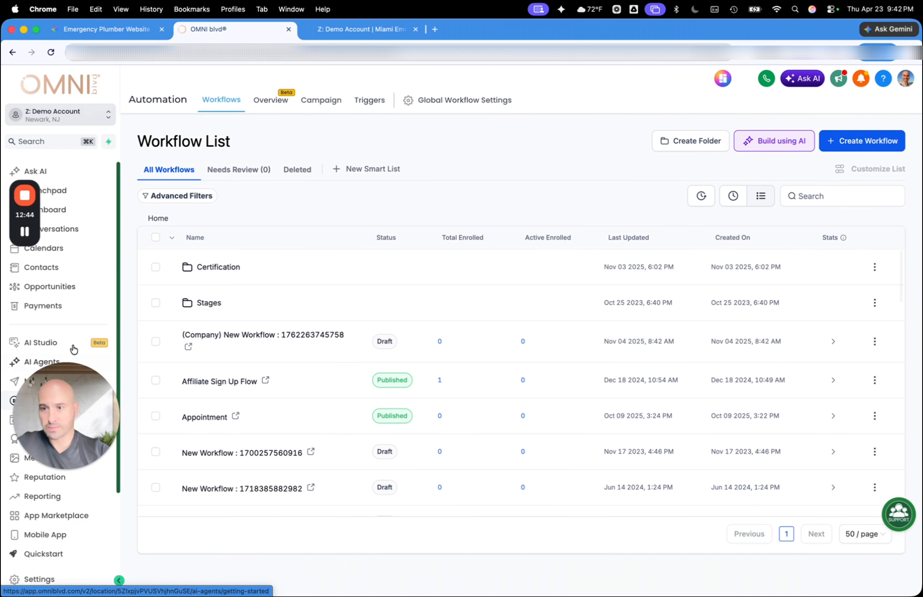
drag(70, 413, 70, 524)
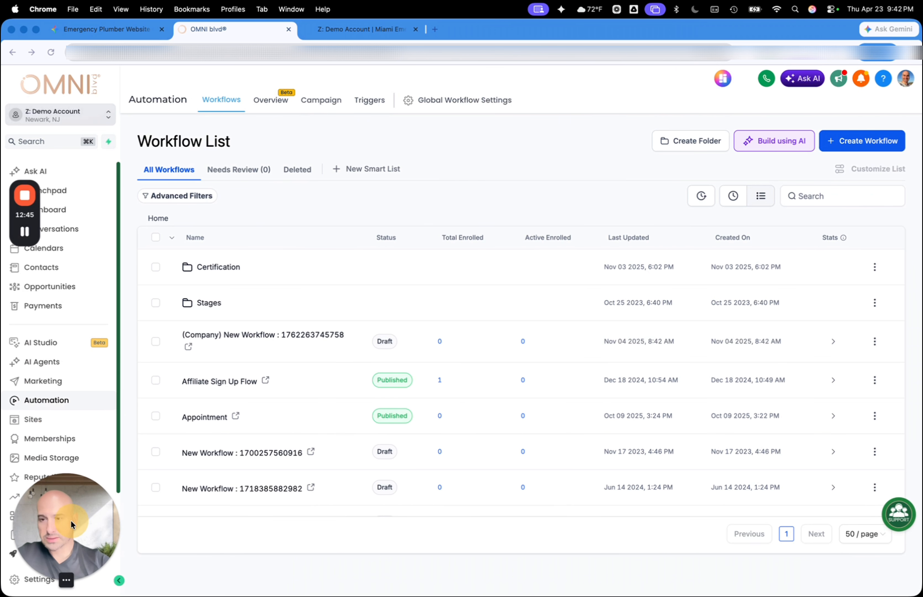
click(38, 419)
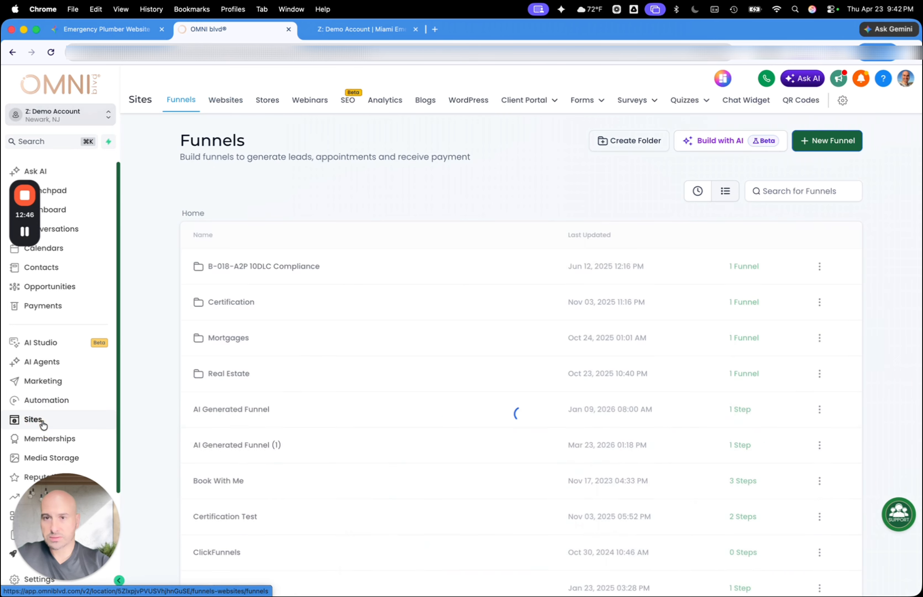
Open the Websites list in a separate browser tab, send the original tab to Automation and switch to the Websites list
super+click(226, 102)
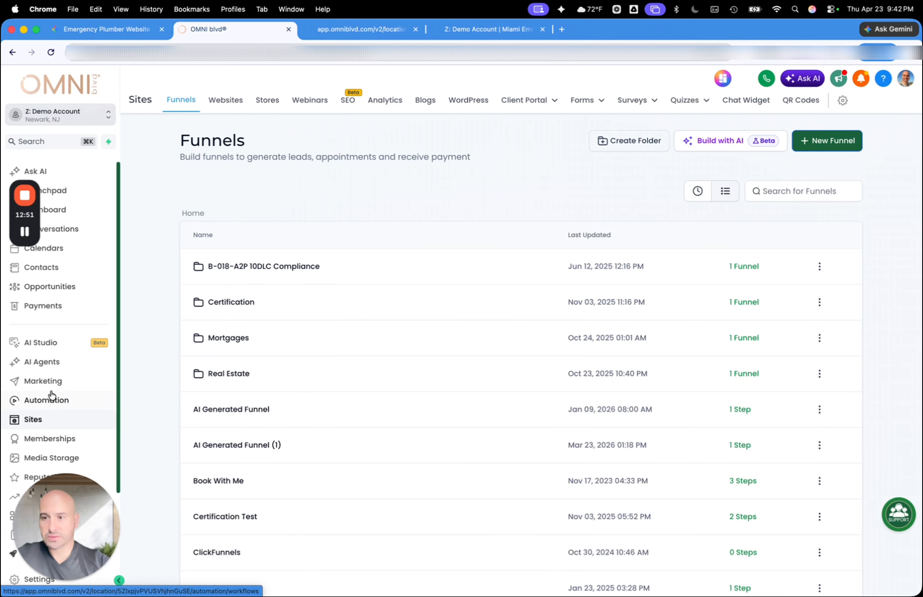
click(46, 399)
click(365, 29)
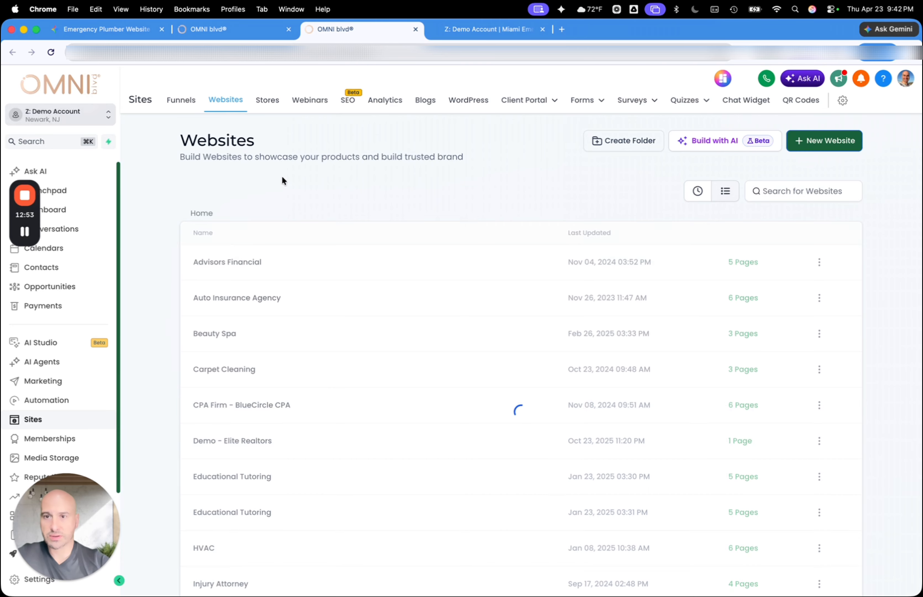
Find the Miami Emergency Plumbers website, open its page for editing and select the Custom HTML/Javascript element
scroll(259, 368, down, 3)
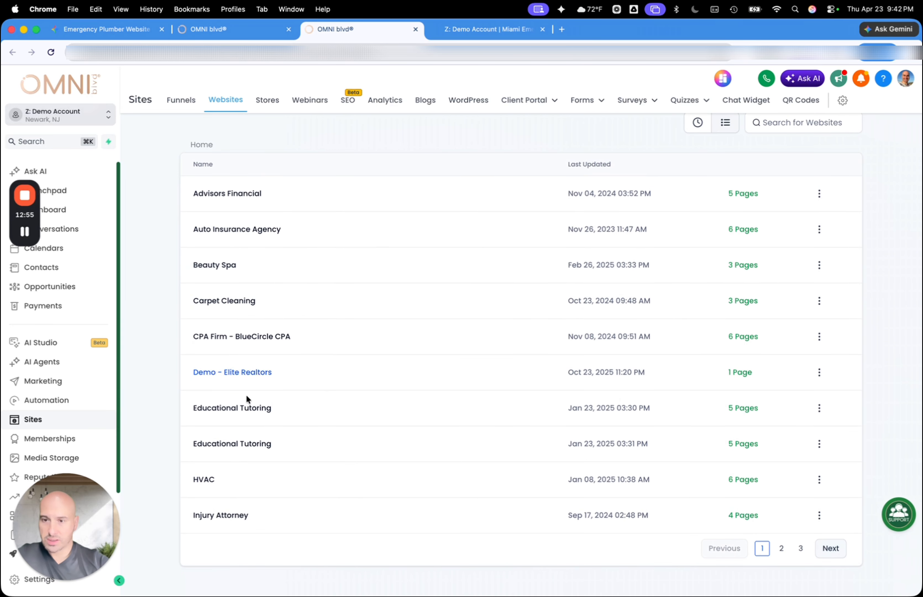
click(830, 548)
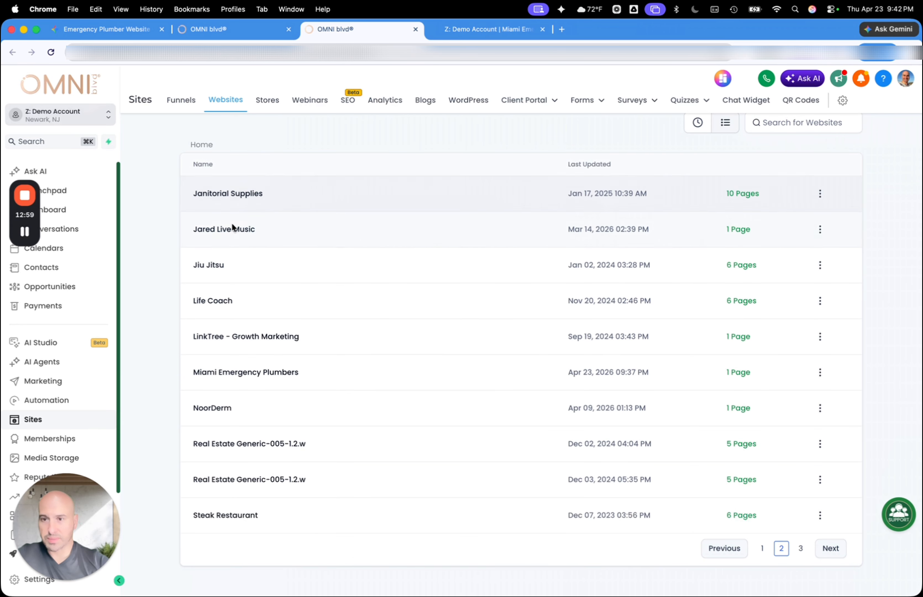
click(232, 374)
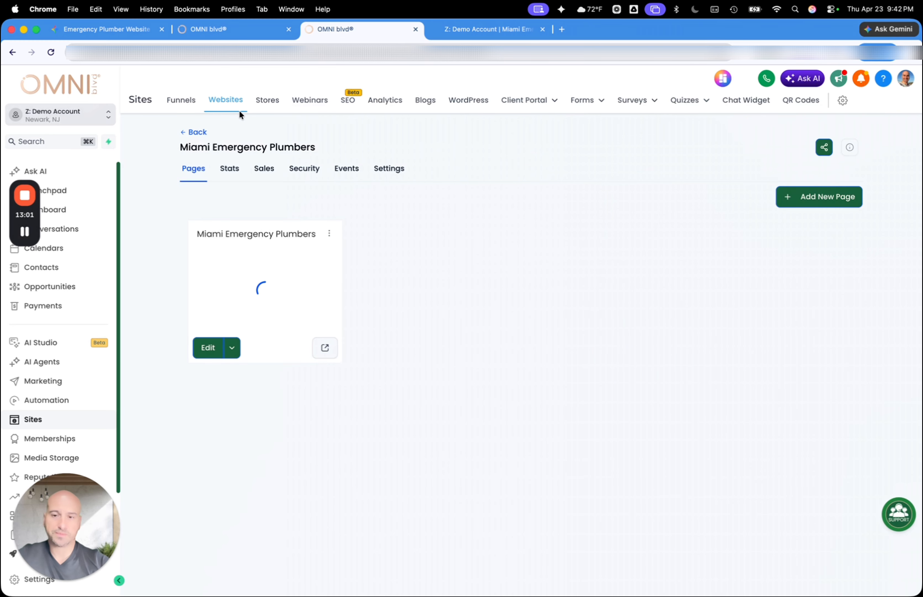
click(203, 351)
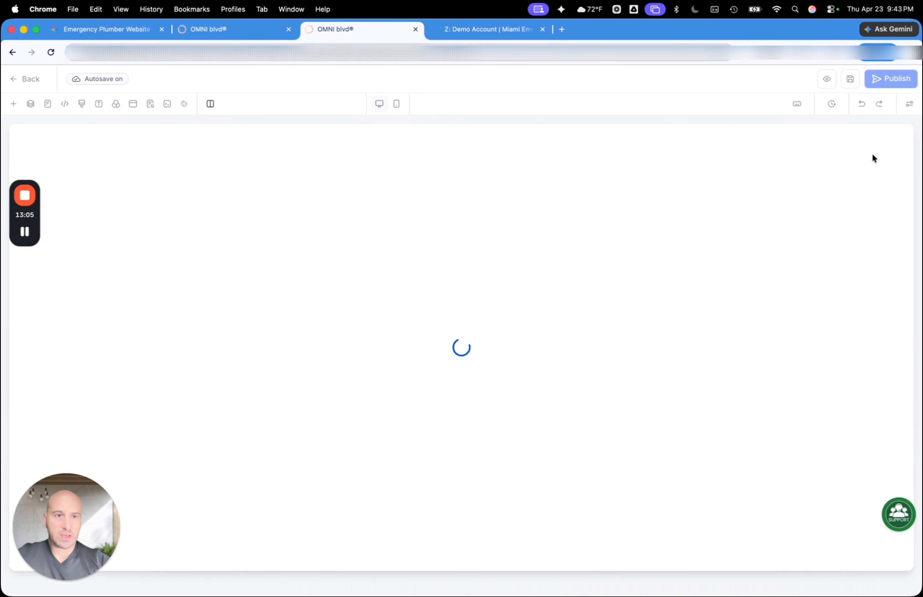
click(572, 164)
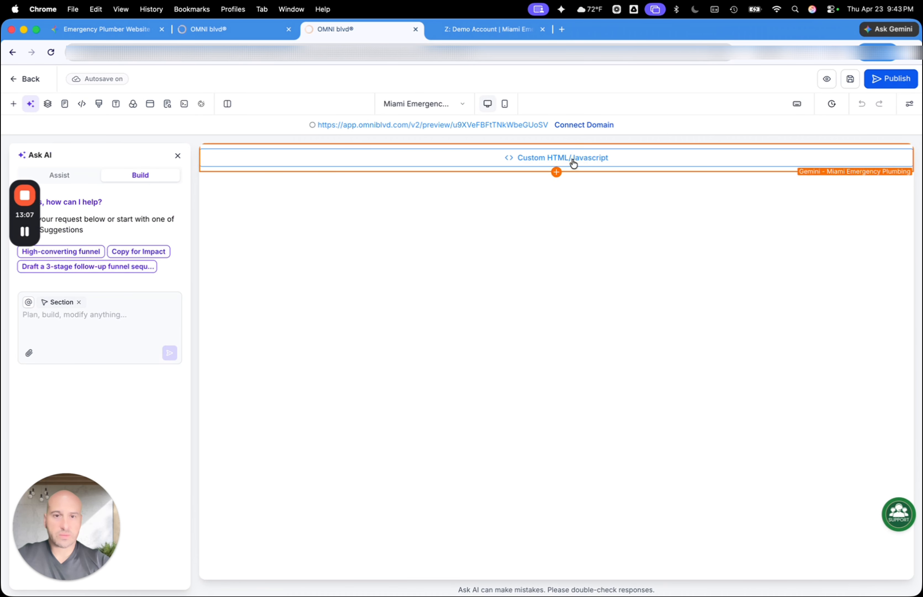
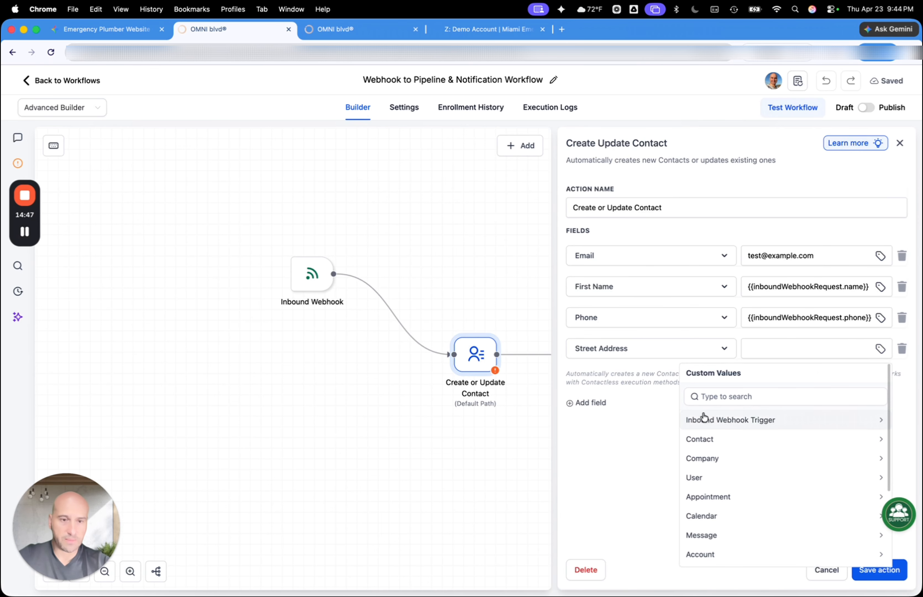
Map Street Address to the webhook's Address and add the field about likelihood of recommending the HVAC services to others, mapped to the webhook's Emergency Type
click(712, 426)
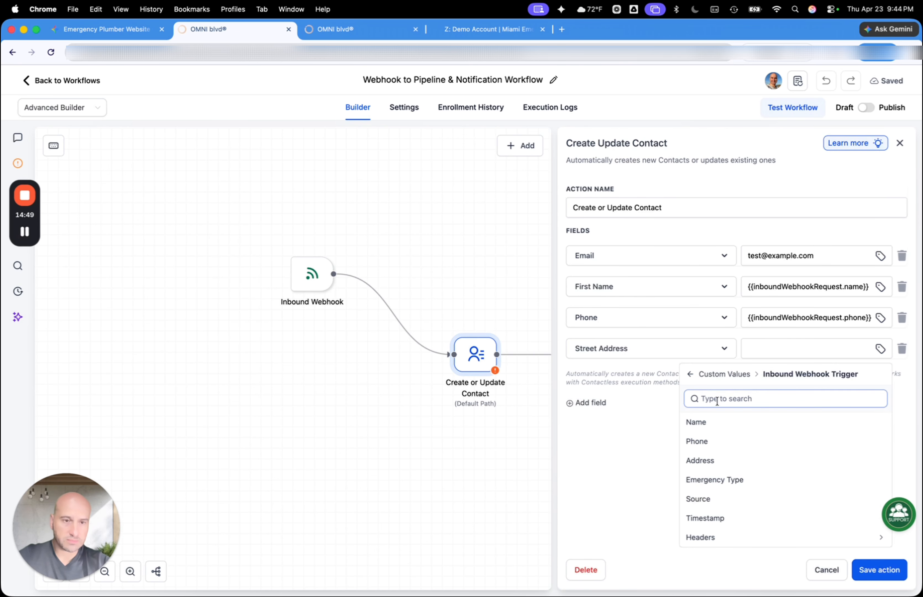
click(708, 461)
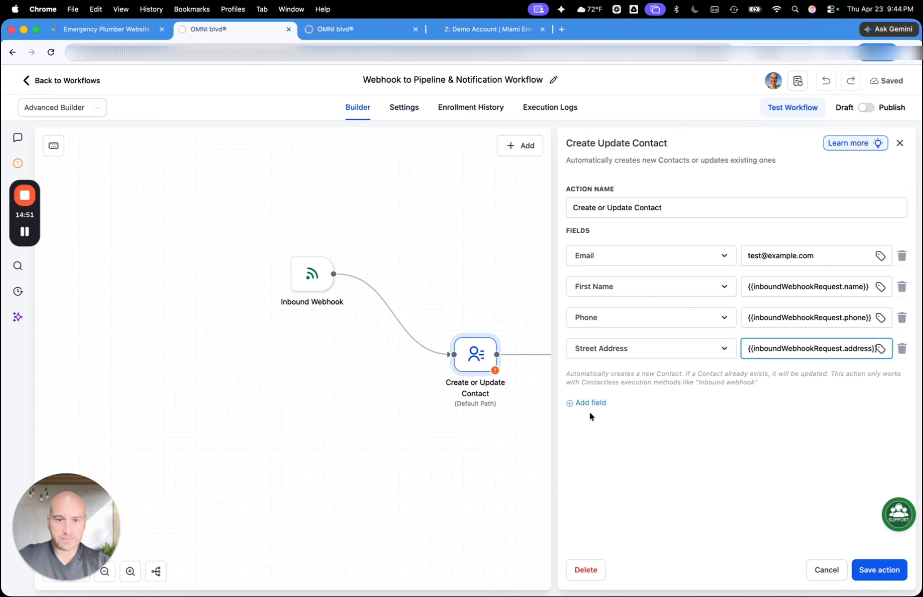
click(589, 402)
click(635, 386)
scroll(618, 438, down, 8)
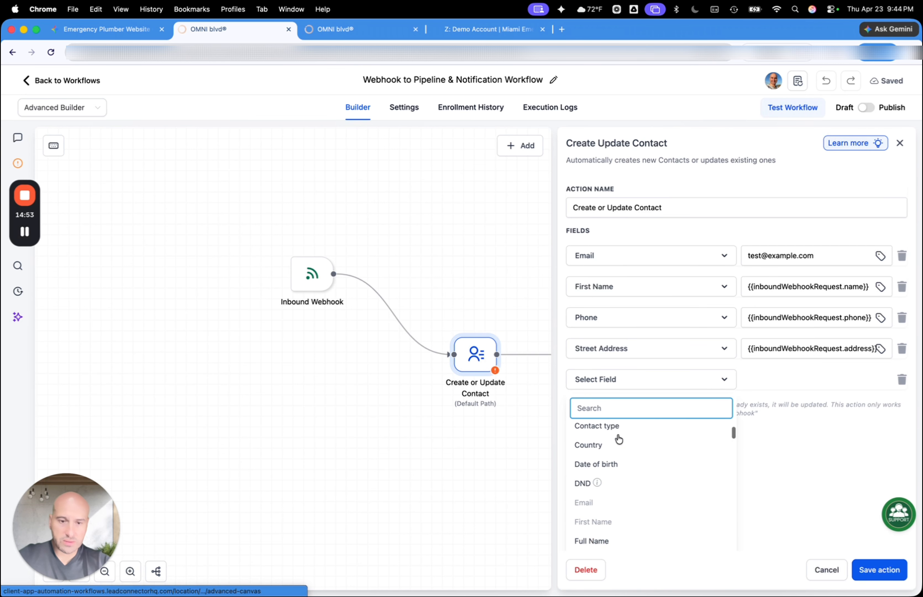
scroll(618, 439, down, 4)
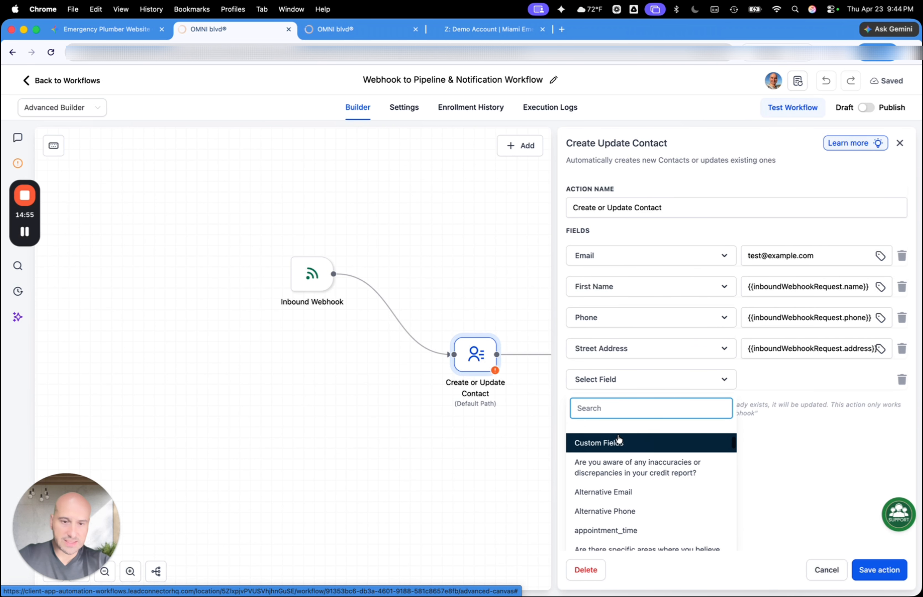
scroll(618, 438, down, 6)
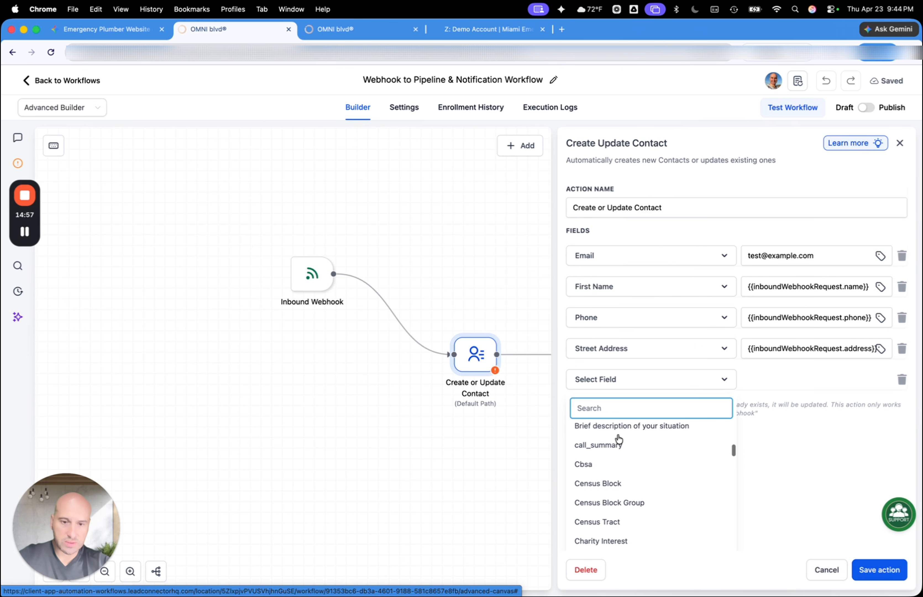
text(other)
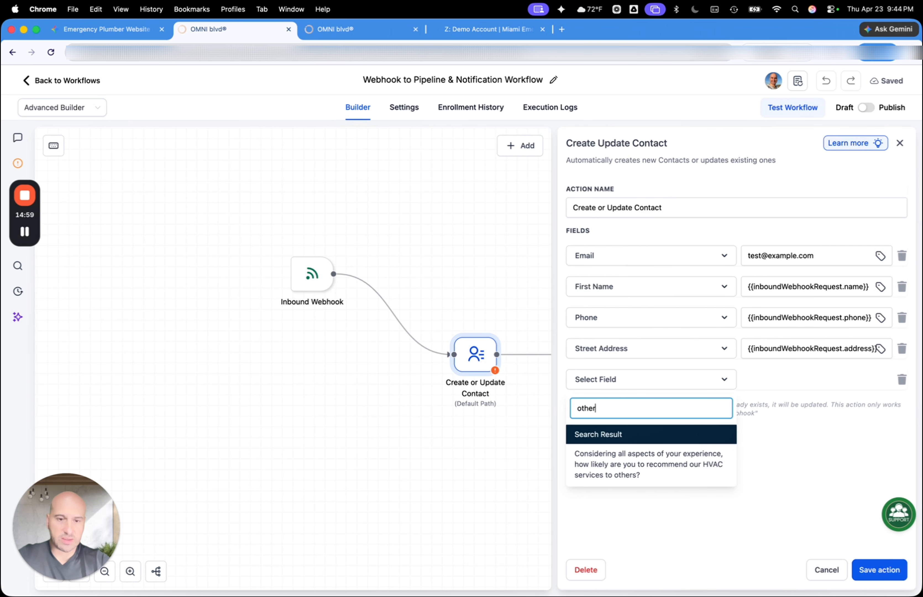
click(598, 461)
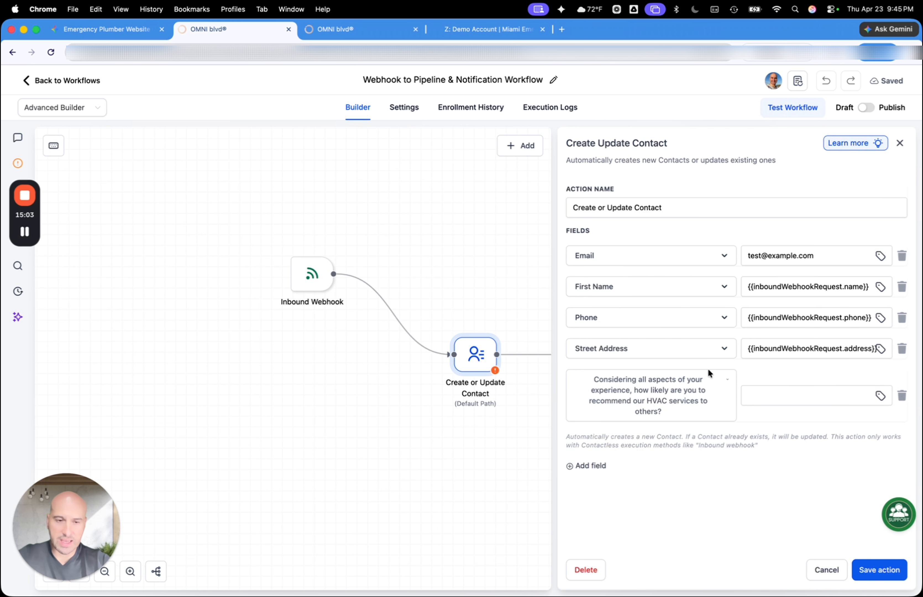
click(880, 396)
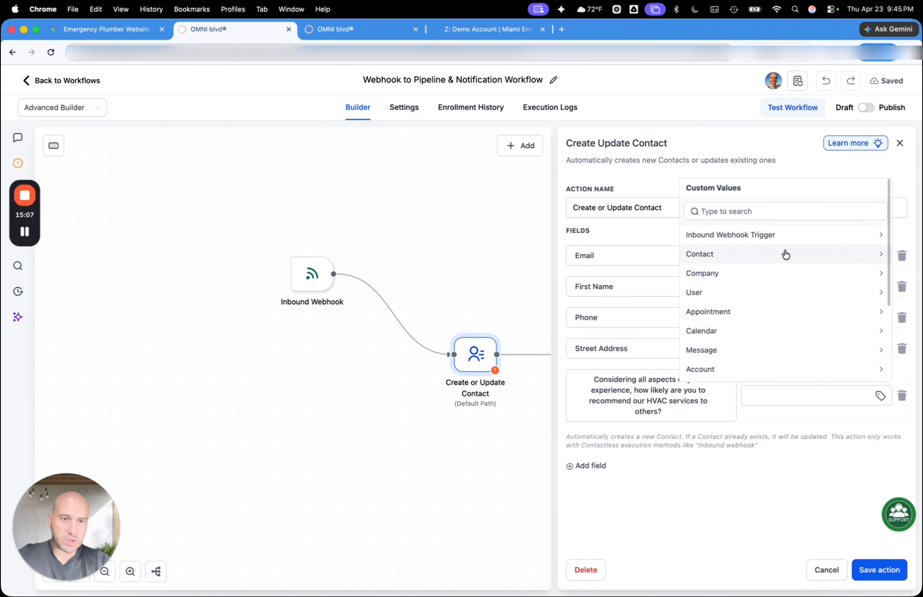
click(795, 233)
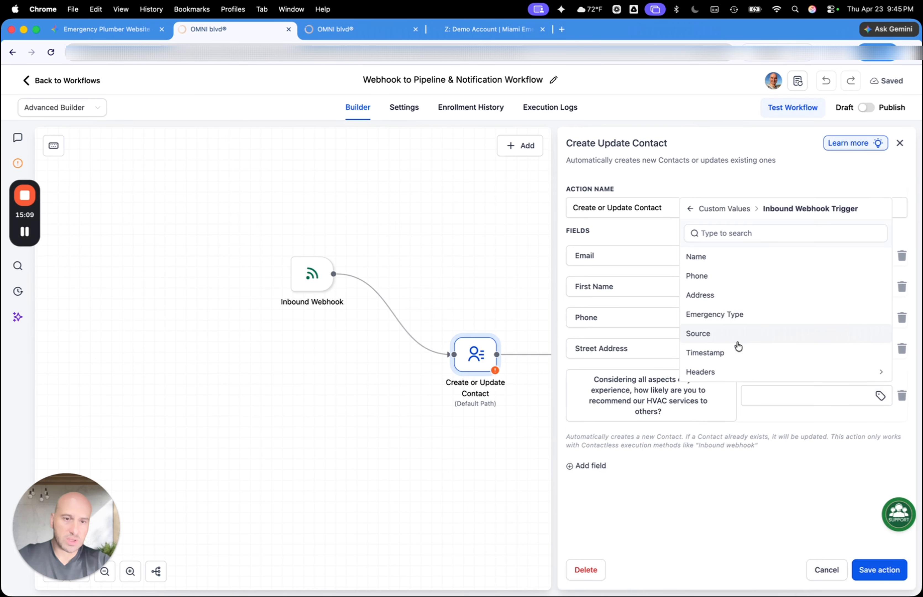
click(725, 315)
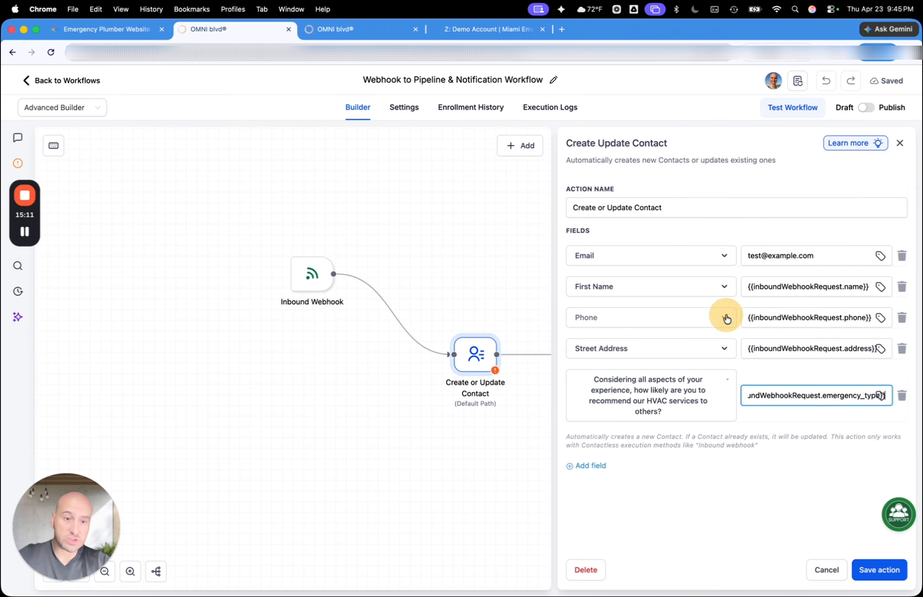
Add a Contact Source field mapped to the inbound webhook's Source and save the Create or Update Contact action
click(593, 466)
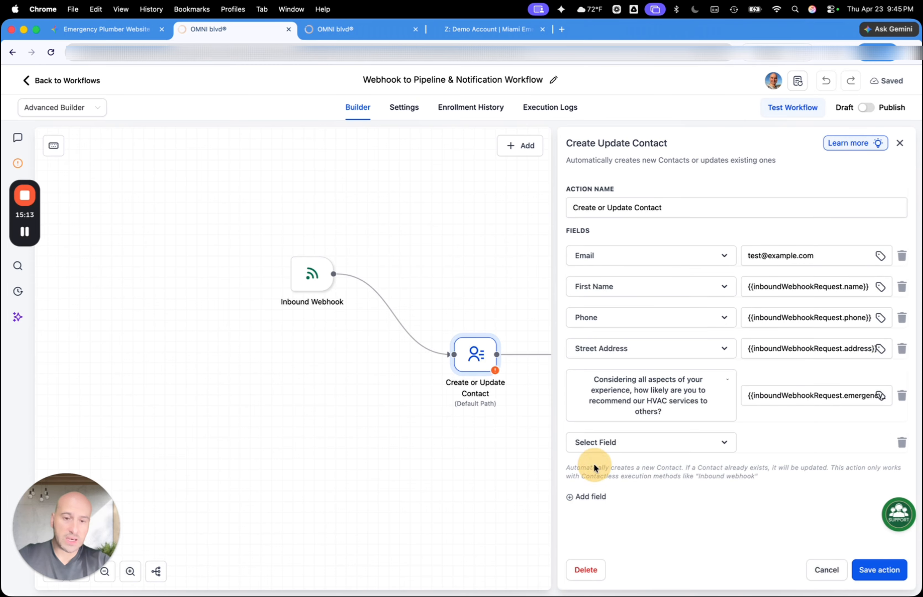
click(616, 445)
text(sour)
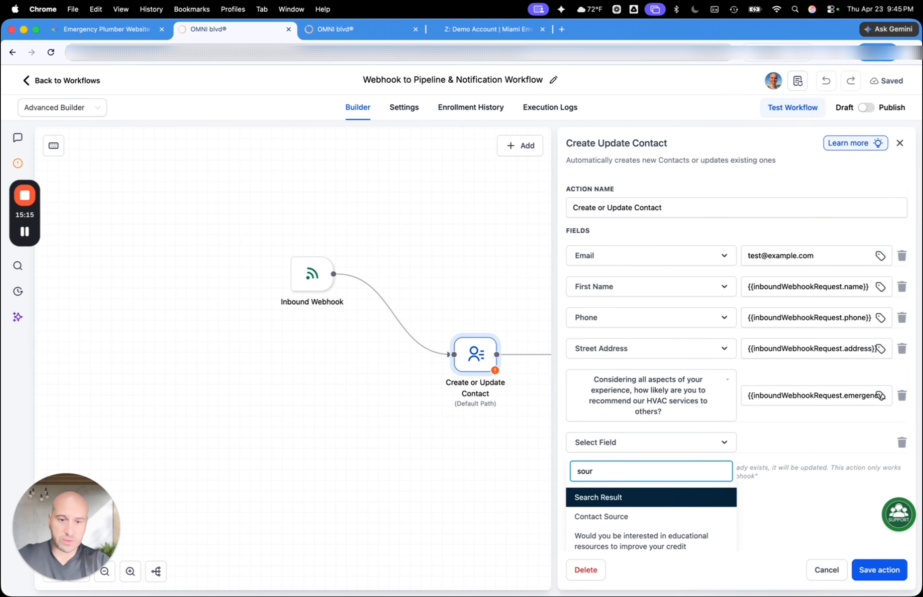
click(599, 516)
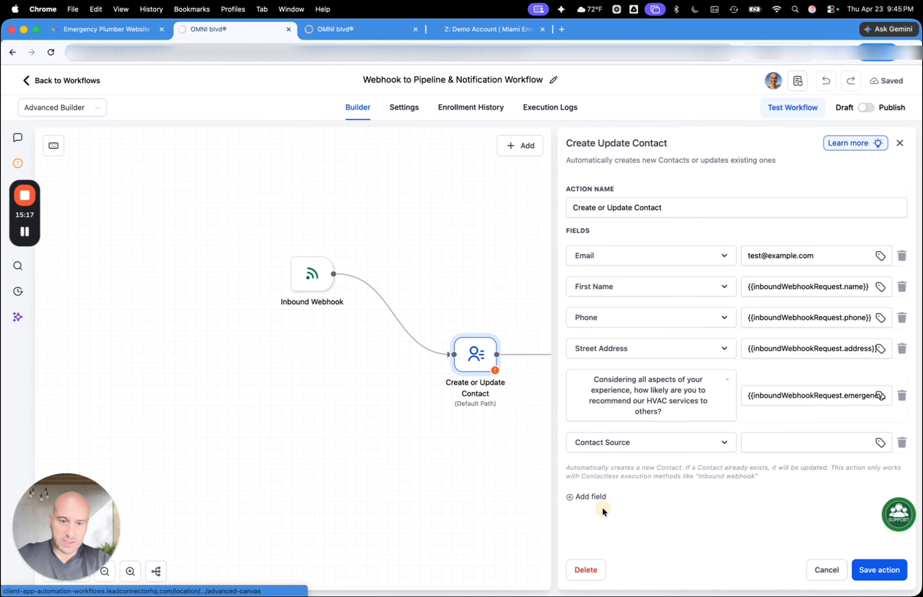
click(776, 447)
click(877, 442)
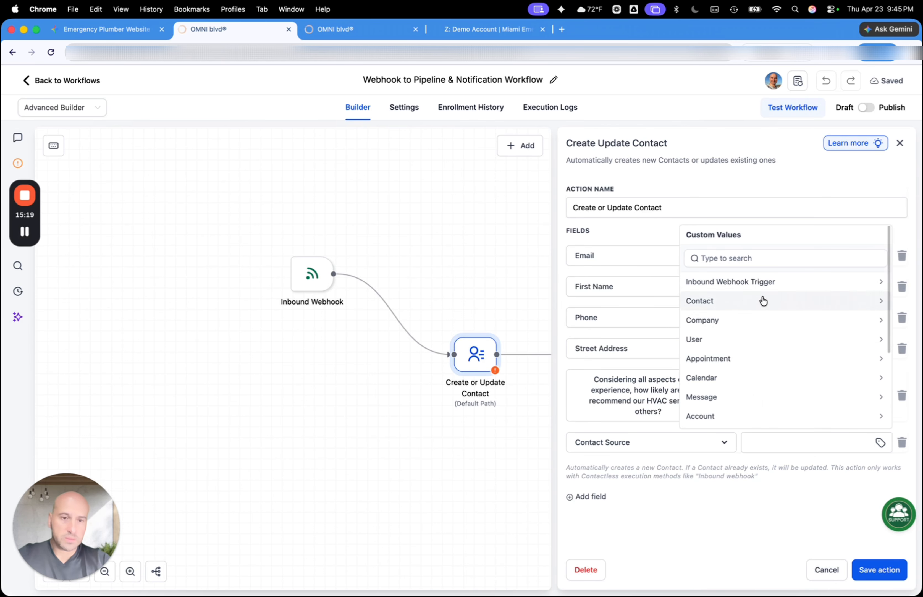
click(753, 285)
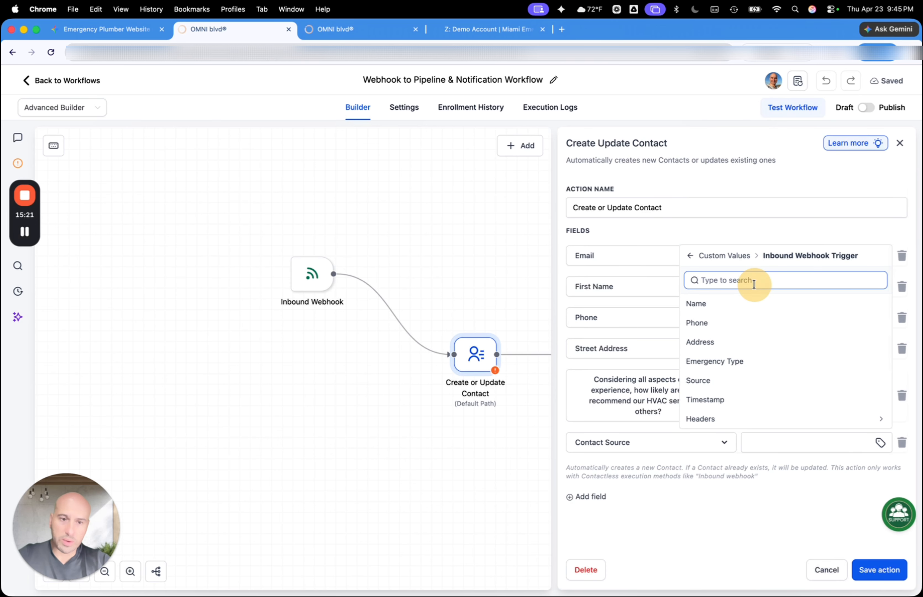
click(712, 389)
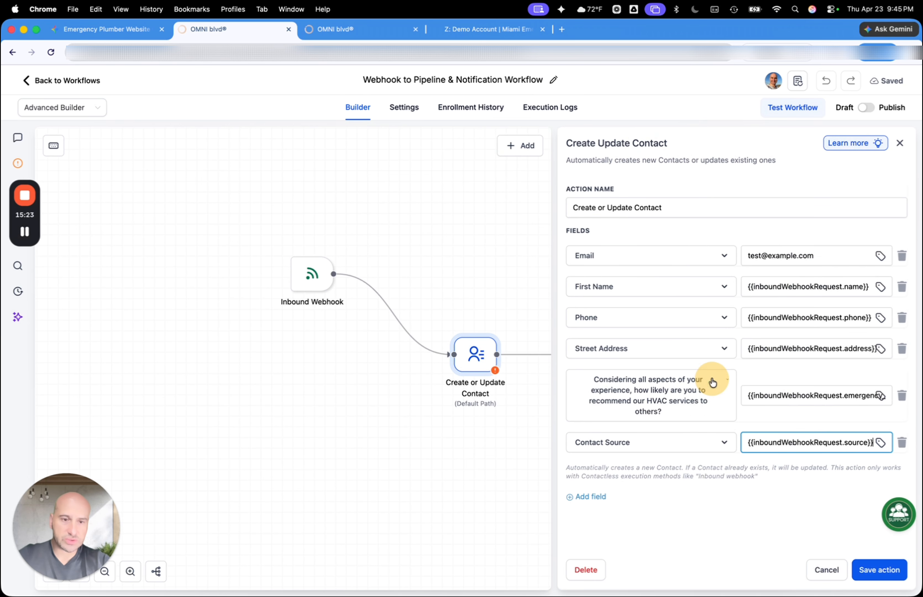
click(878, 571)
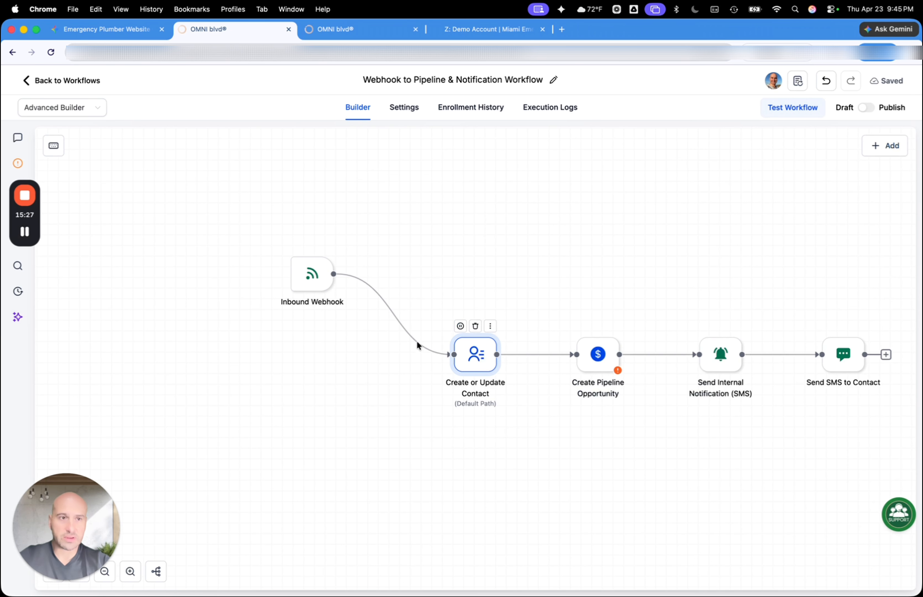
Open the Create Pipeline Opportunity action and set its pipeline to Sales
click(601, 364)
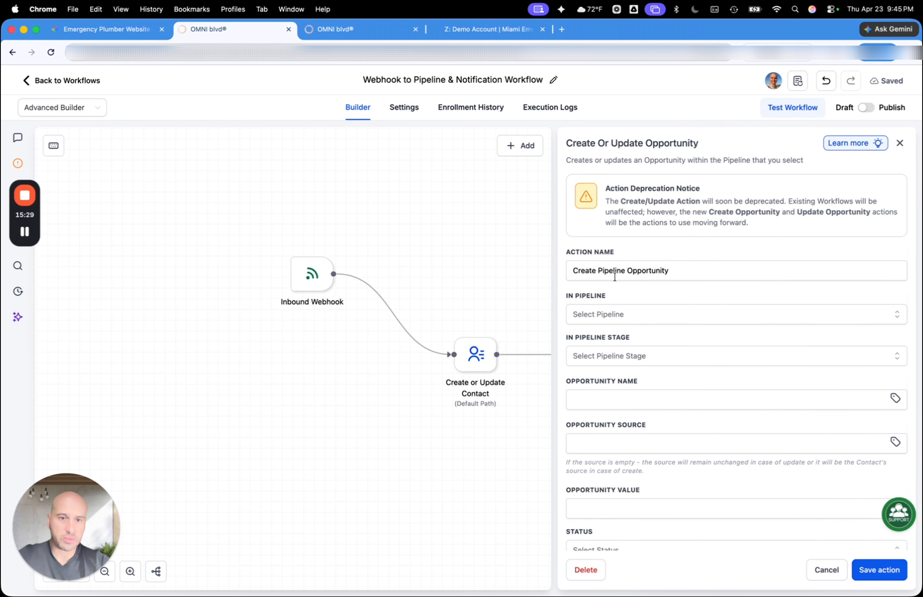
click(617, 318)
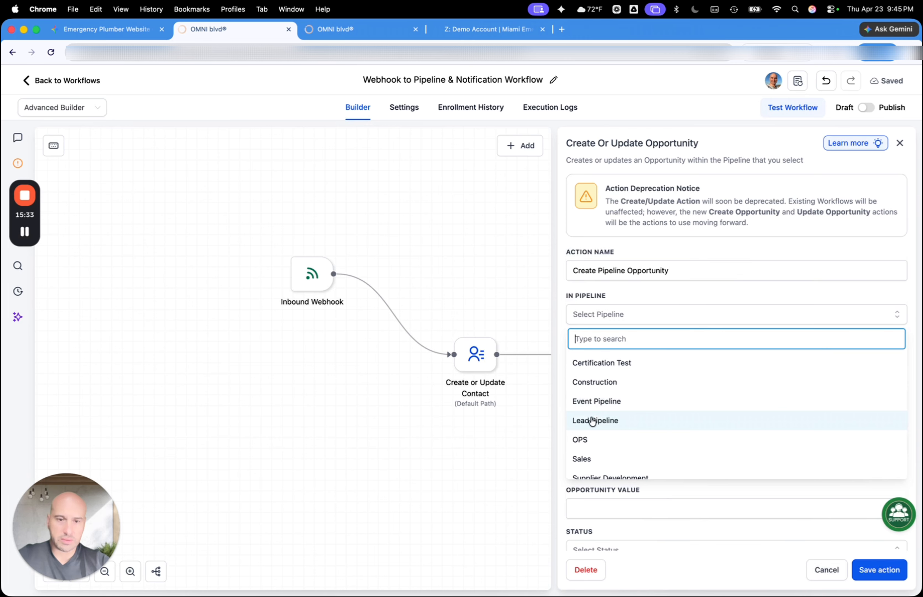
scroll(595, 429, down, 1)
click(587, 444)
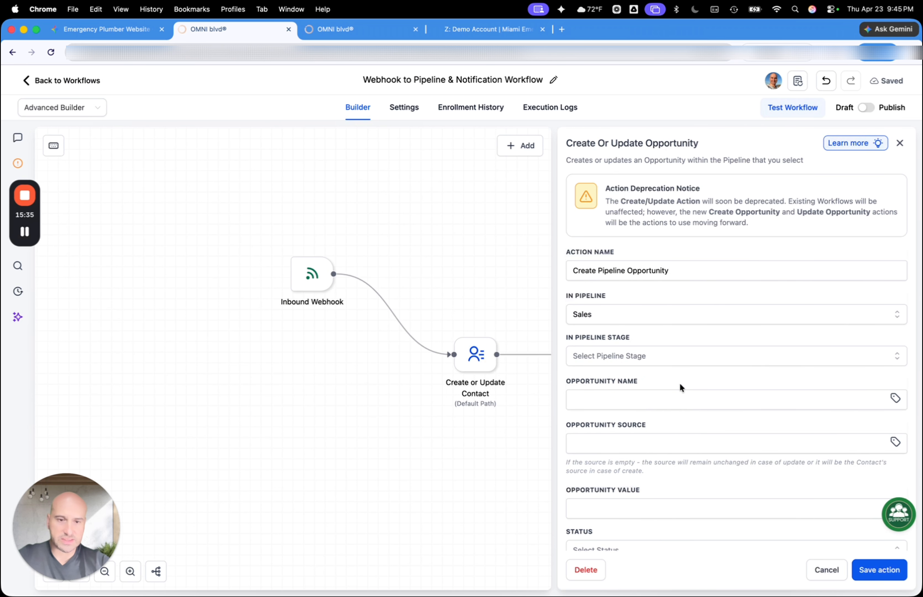
Set the Opportunity Name to the contact's Full Name custom value
click(634, 405)
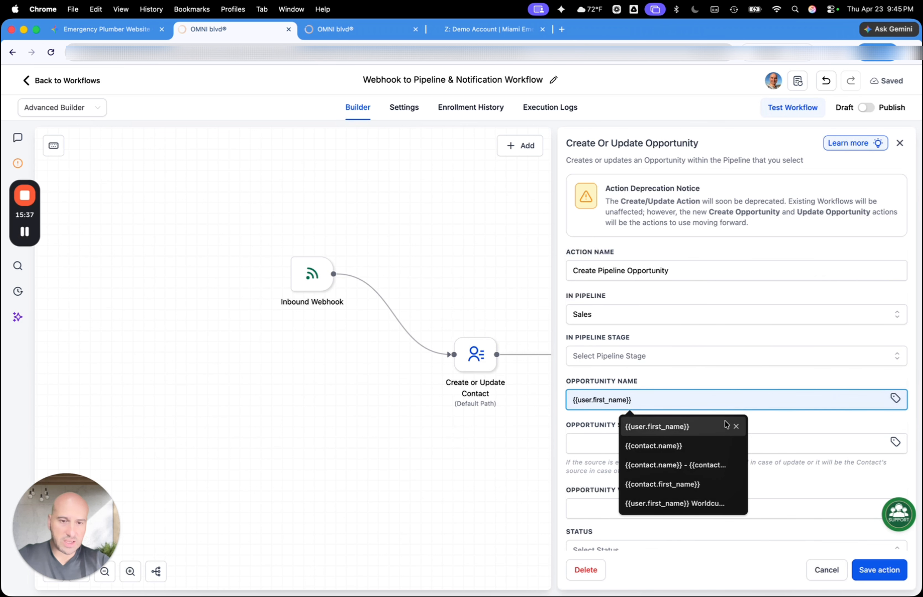
click(894, 398)
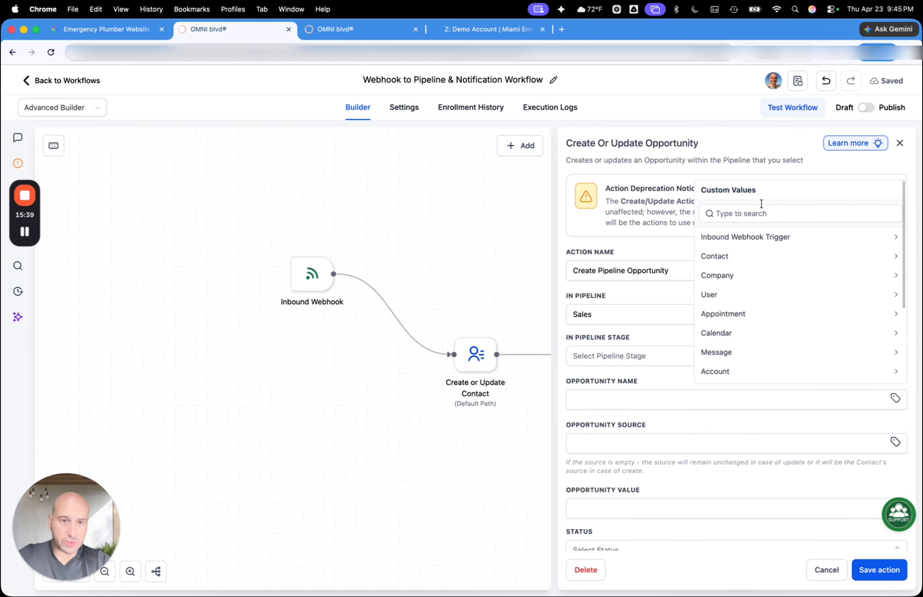
click(717, 260)
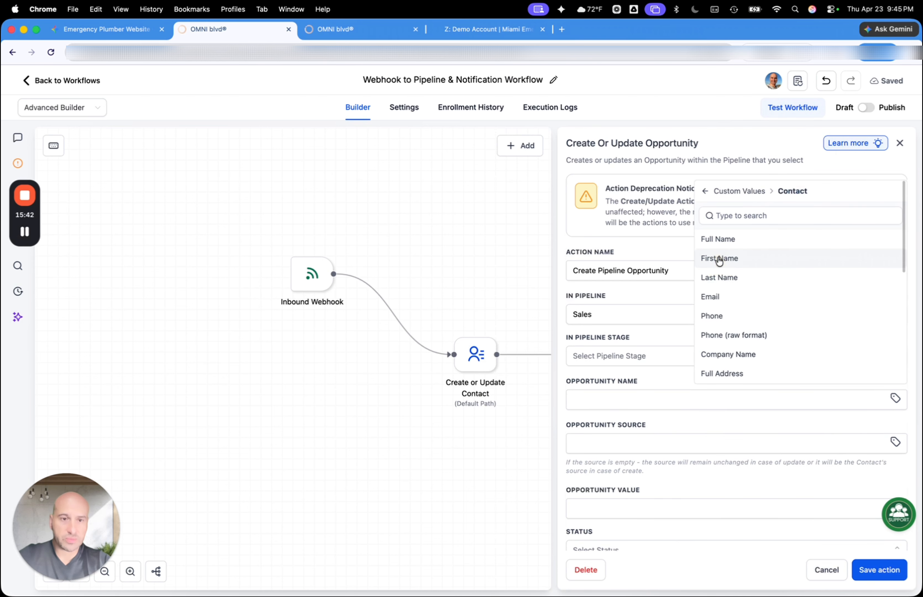
click(730, 240)
Search the contact custom values for "web" while filling in the Opportunity Name, then clear the search
click(894, 400)
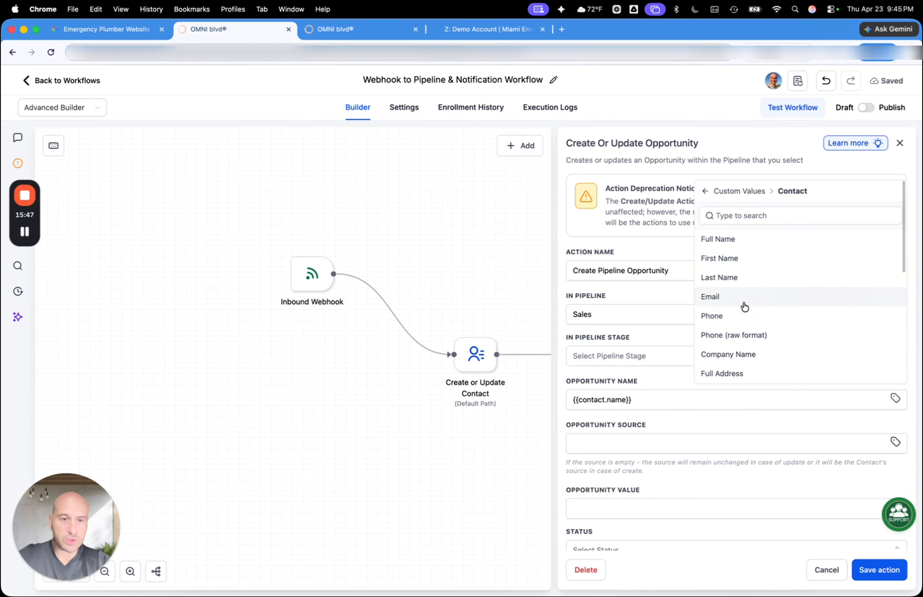
scroll(744, 305, down, 4)
scroll(743, 307, down, 5)
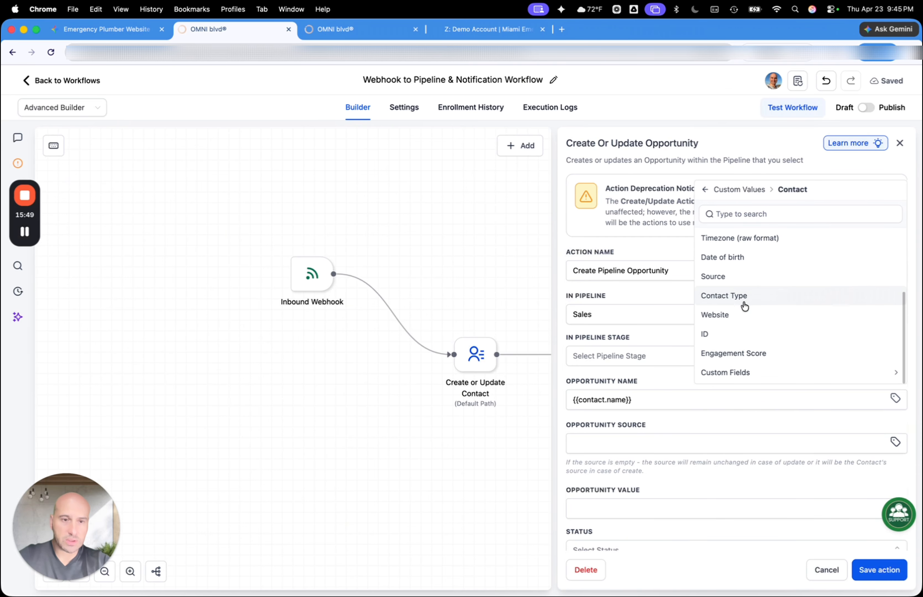
scroll(744, 318, up, 9)
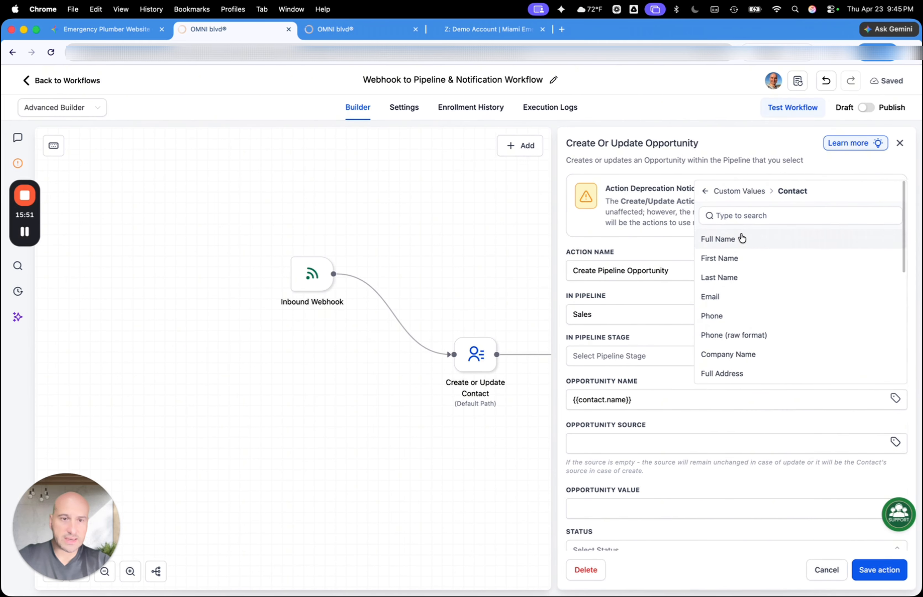
click(748, 213)
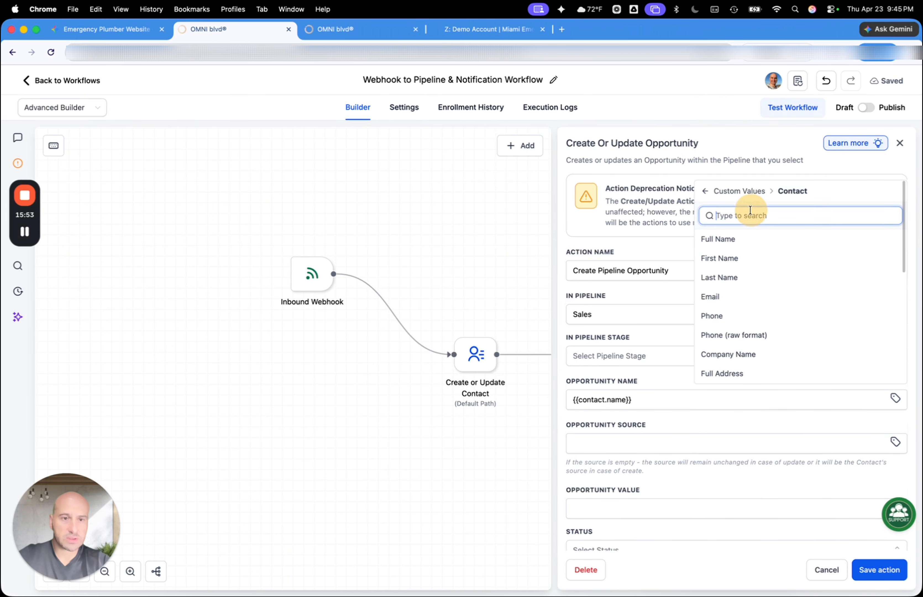
text(we)
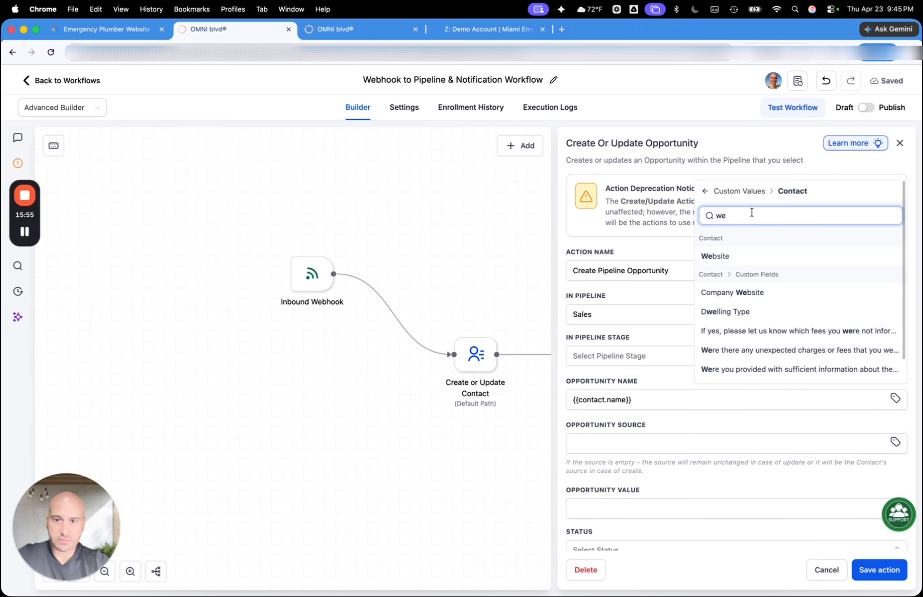
text(b)
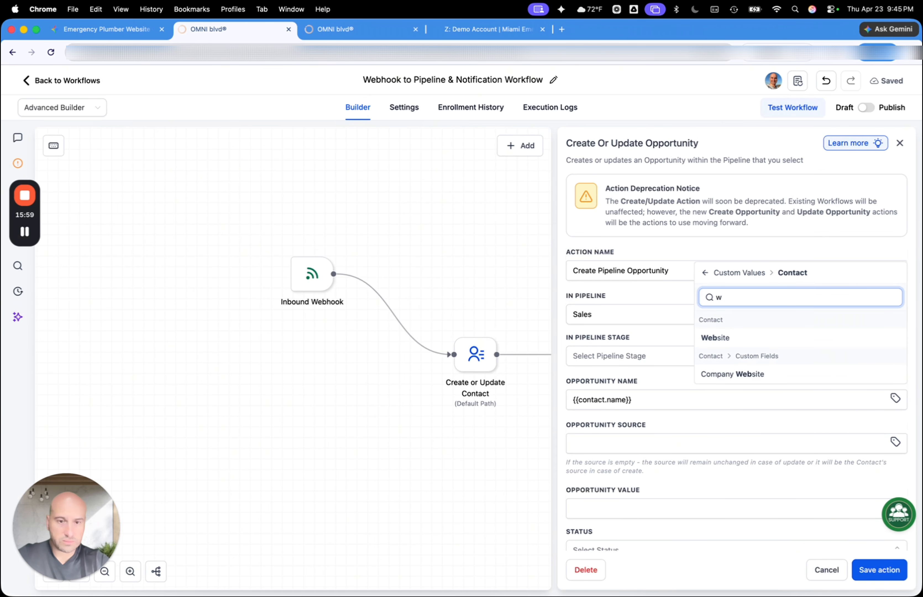
key(BackSpace)
Append the contact's Full Address custom value to the Opportunity Name
scroll(719, 374, down, 3)
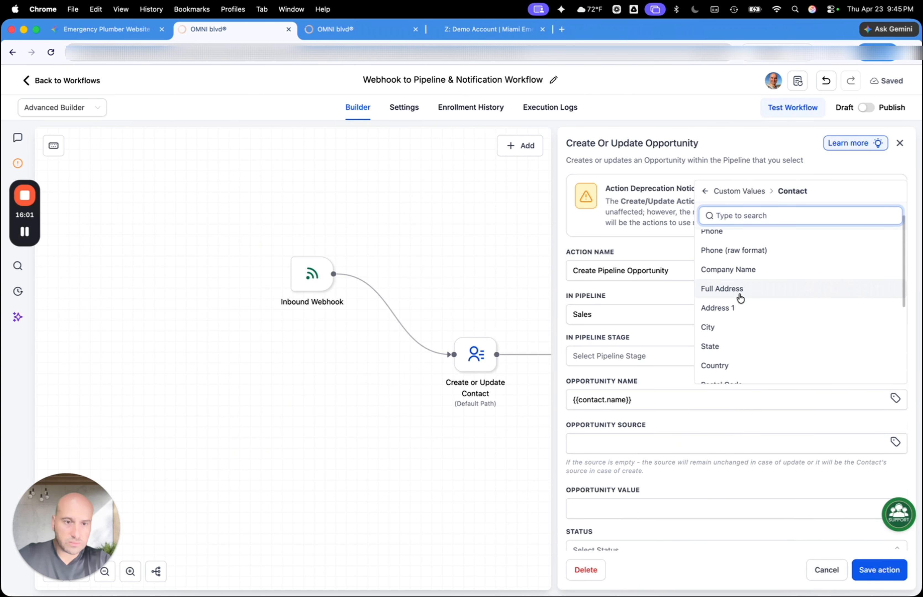
scroll(740, 298, down, 5)
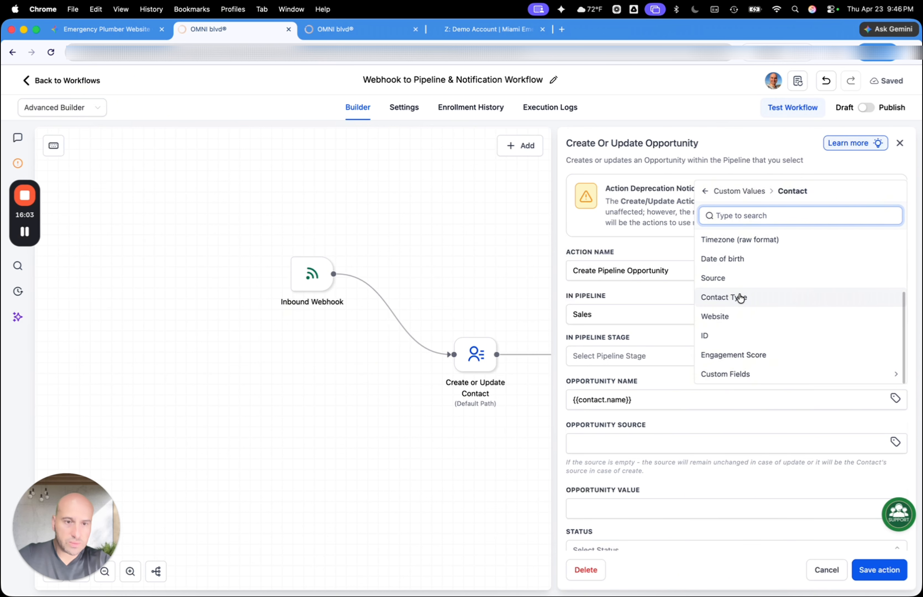
scroll(739, 335, up, 6)
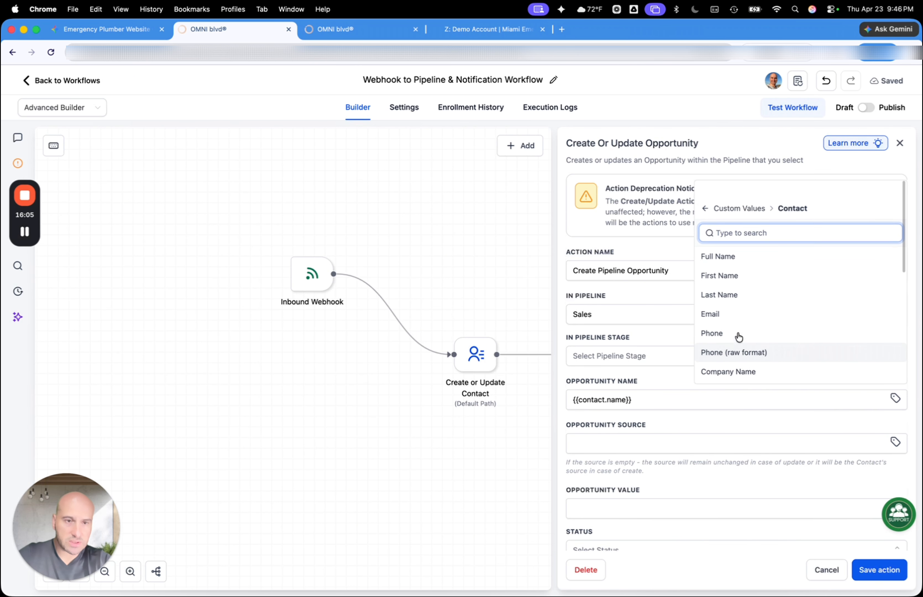
scroll(738, 336, down, 3)
scroll(738, 336, up, 4)
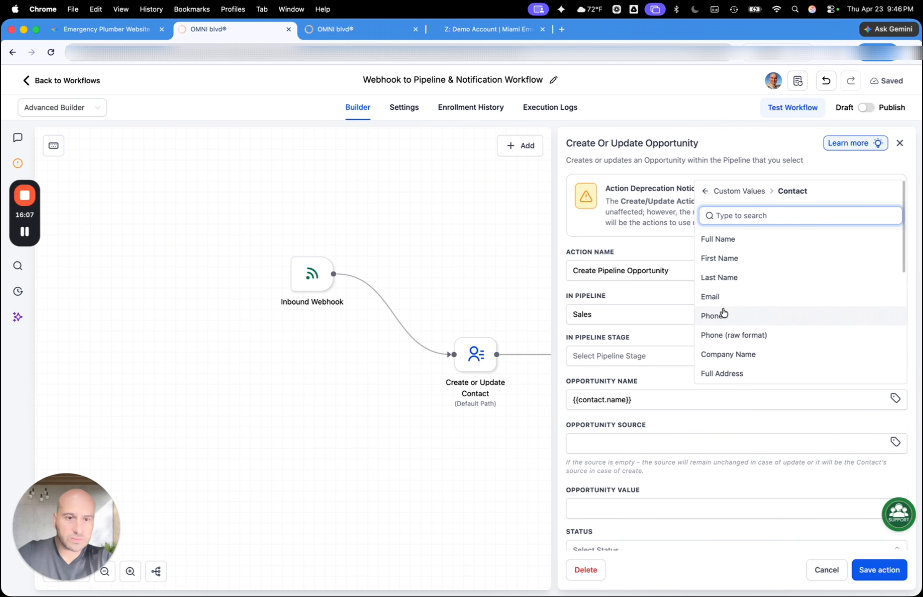
scroll(724, 312, down, 5)
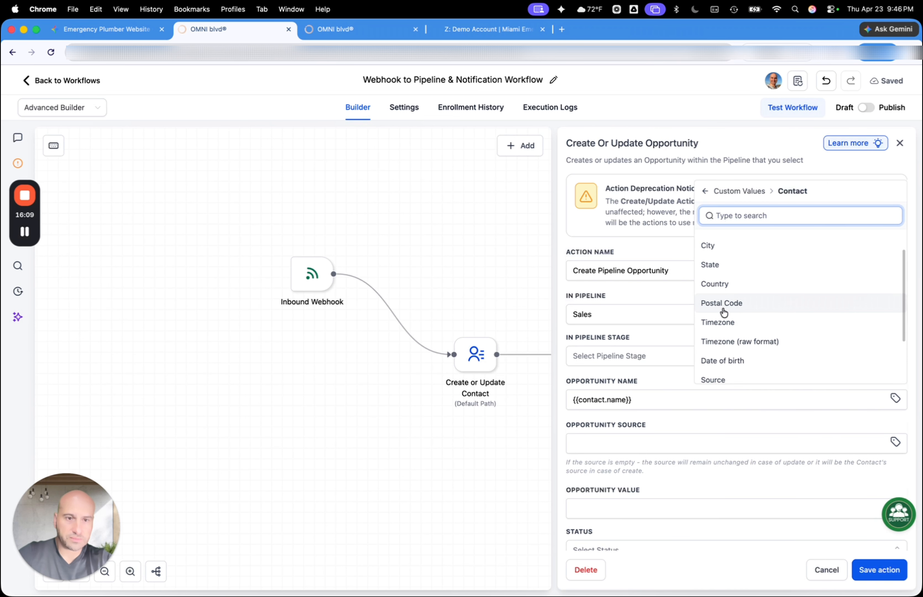
scroll(724, 312, up, 5)
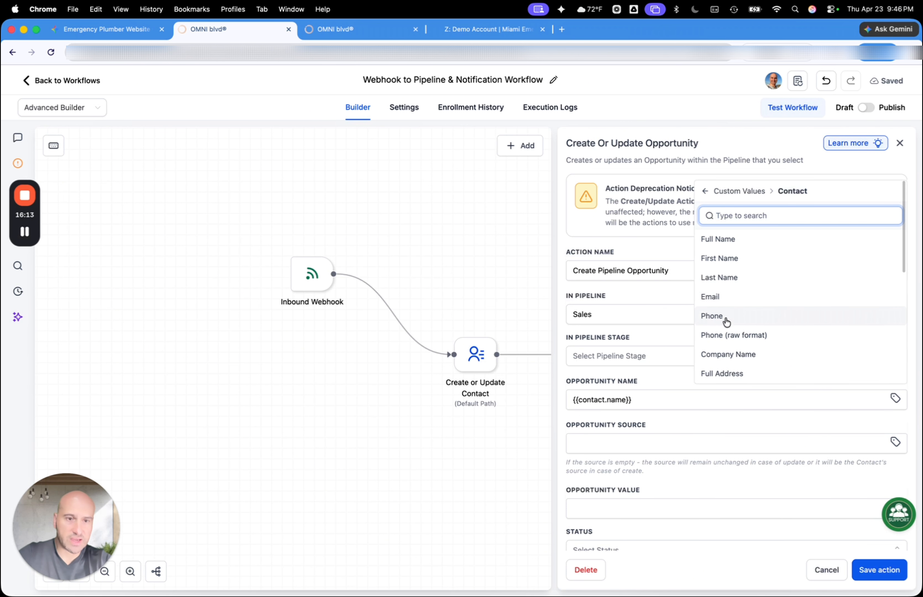
click(720, 373)
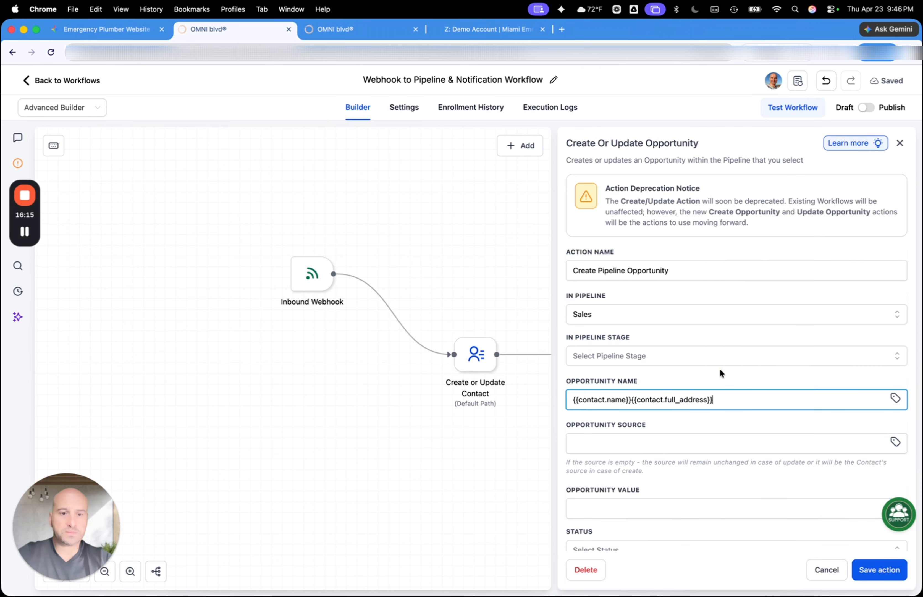
Append the contact's Home Owner custom field to the Opportunity Name
click(894, 398)
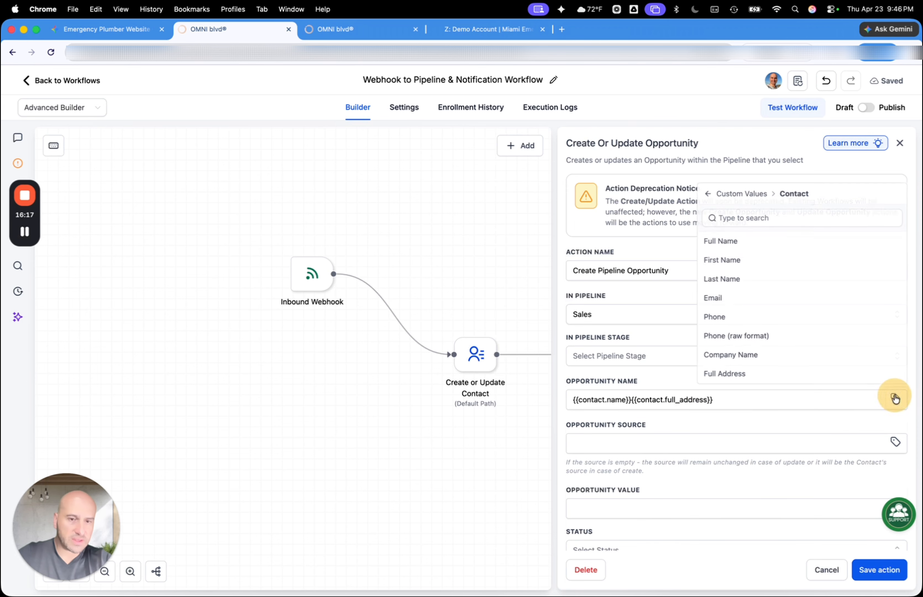
scroll(736, 332, down, 4)
scroll(737, 333, down, 5)
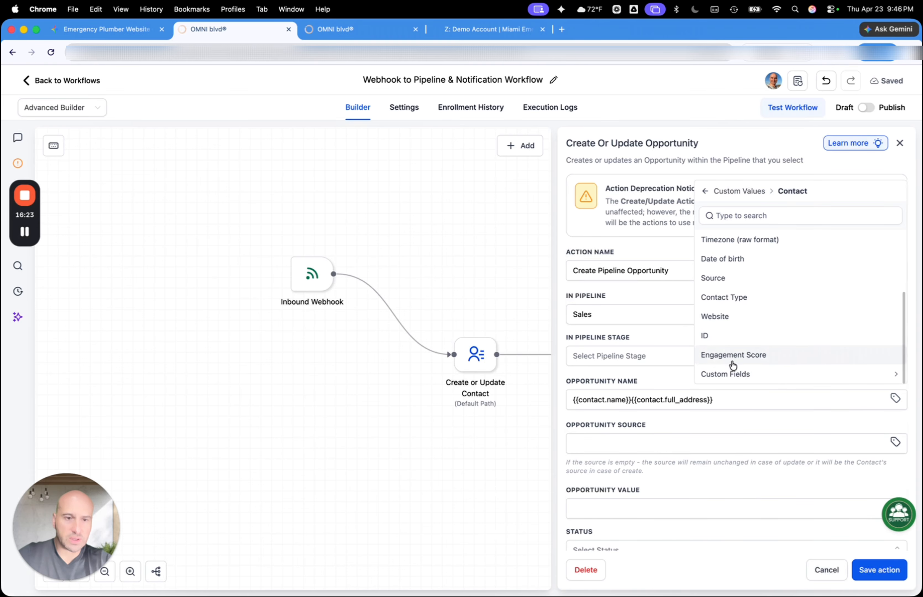
click(731, 375)
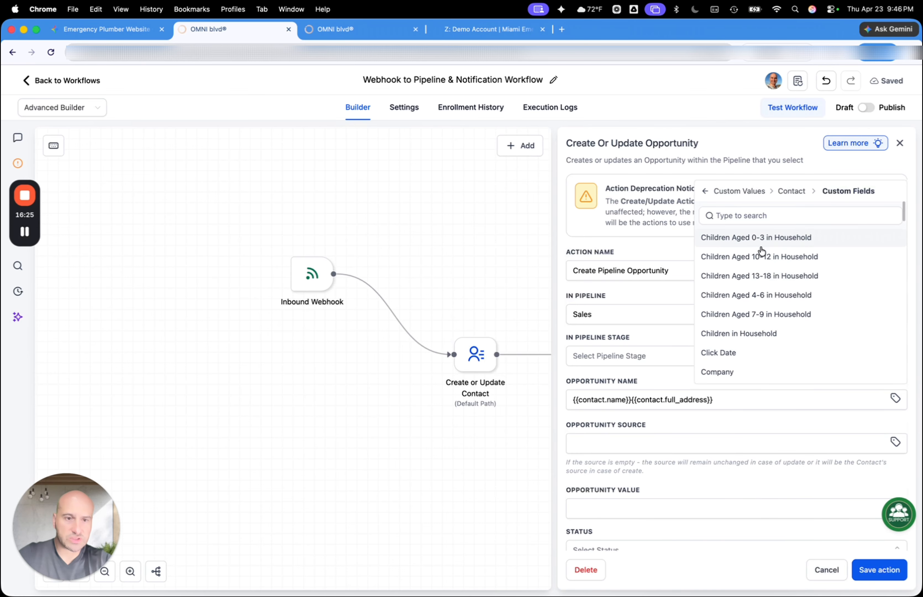
scroll(763, 252, down, 5)
scroll(762, 251, down, 5)
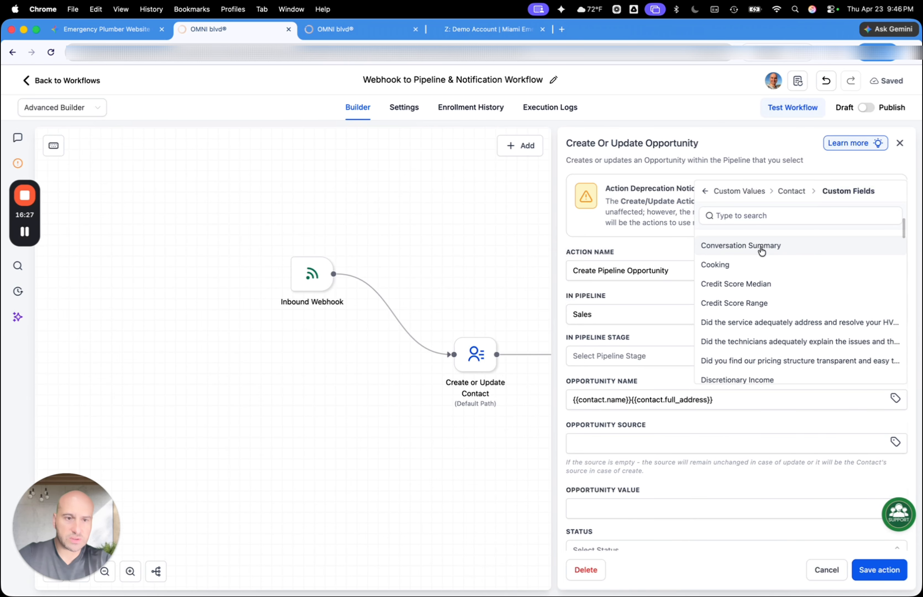
scroll(761, 297, down, 8)
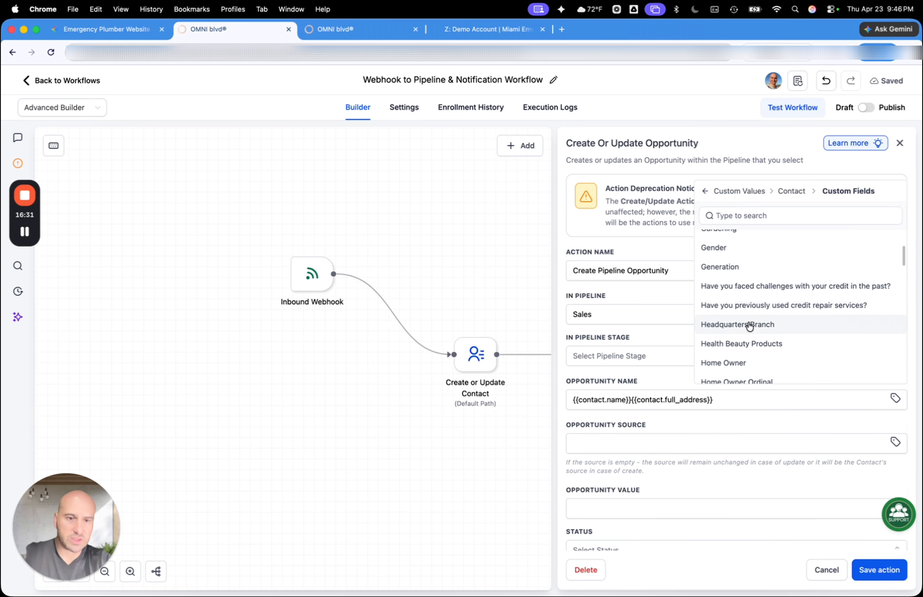
click(723, 363)
Set the Opportunity Source to "website" followed by the Inbound Webhook Trigger's Source value
scroll(684, 444, down, 3)
click(670, 380)
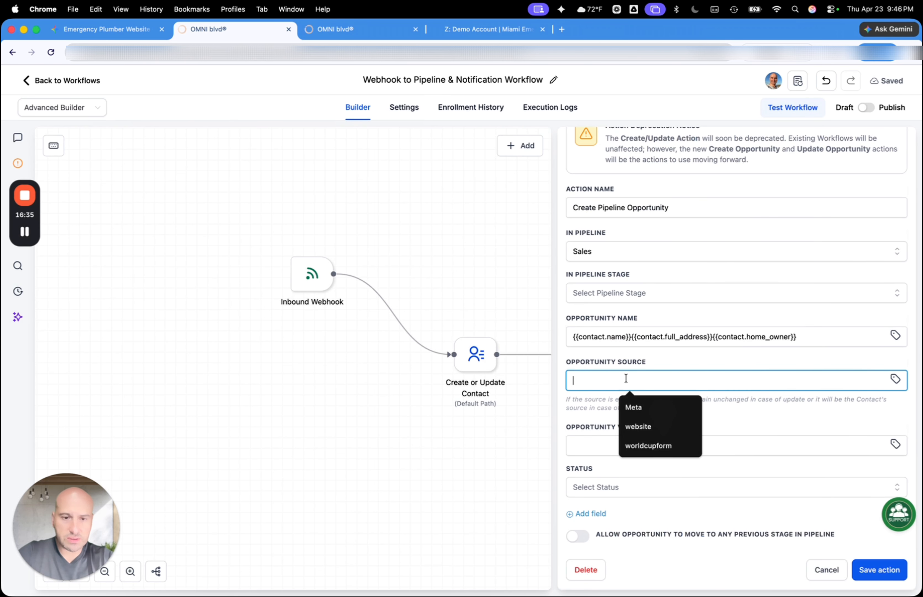
click(638, 425)
scroll(659, 379, down, 1)
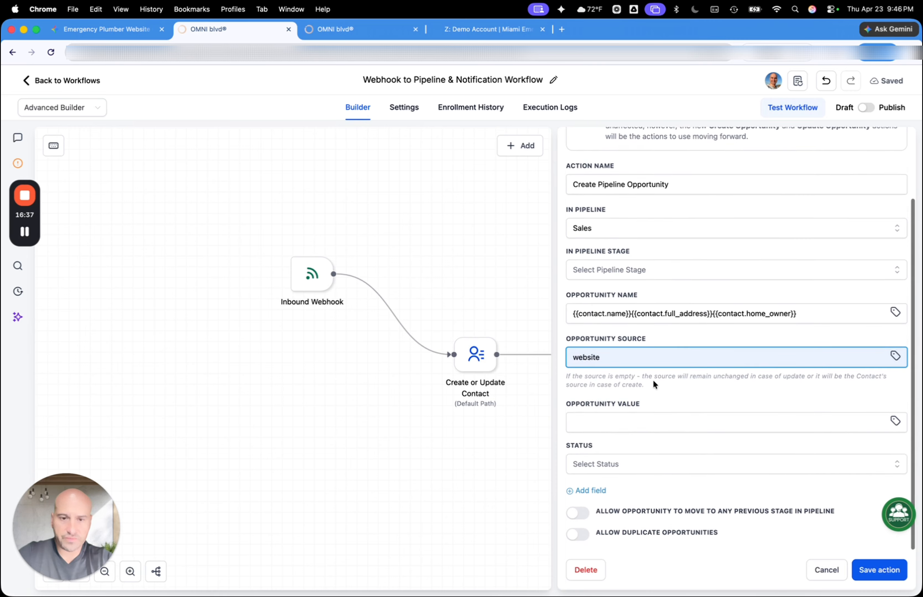
click(606, 422)
click(889, 357)
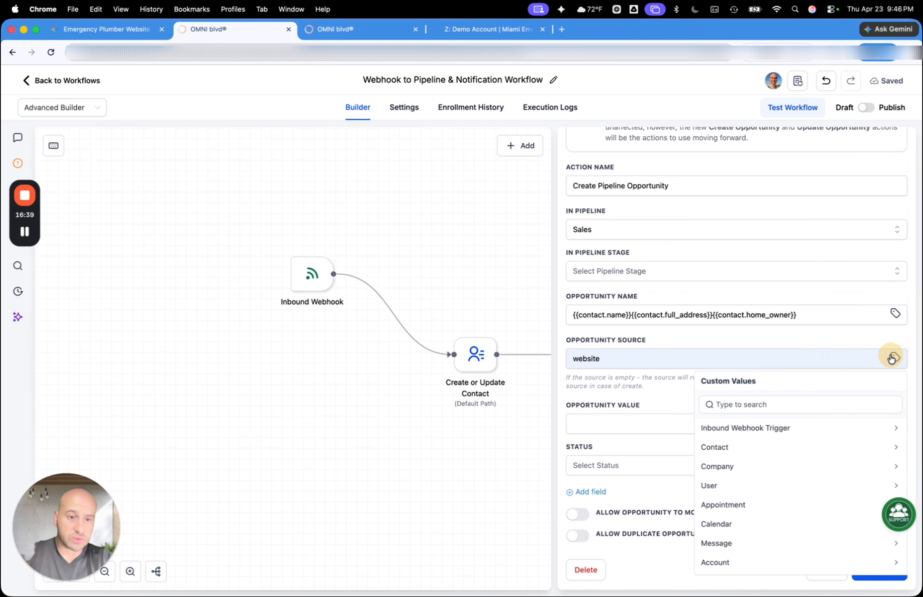
click(749, 428)
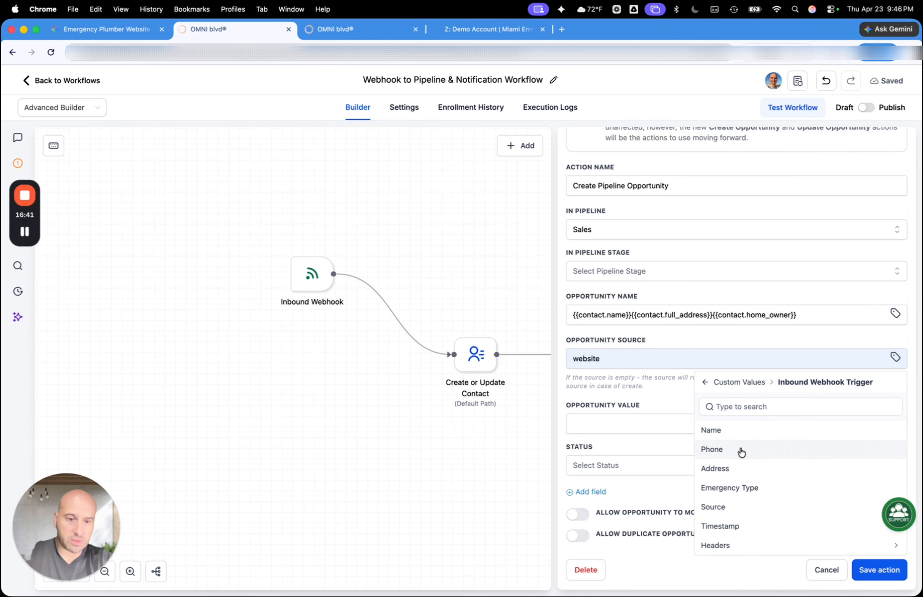
click(724, 507)
Replace the Home Owner value in the Opportunity Name with the Inbound Webhook Trigger's Emergency Type
click(852, 322)
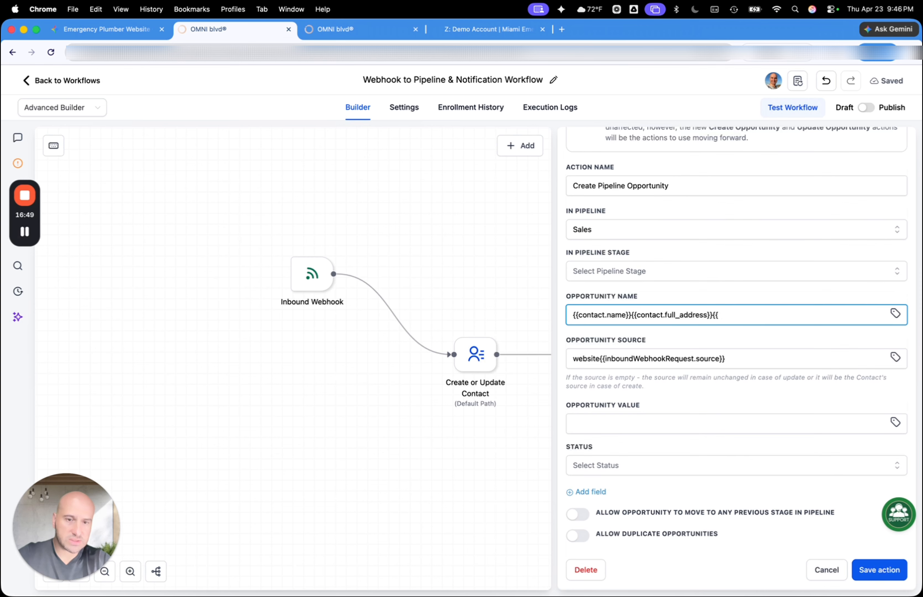
click(896, 314)
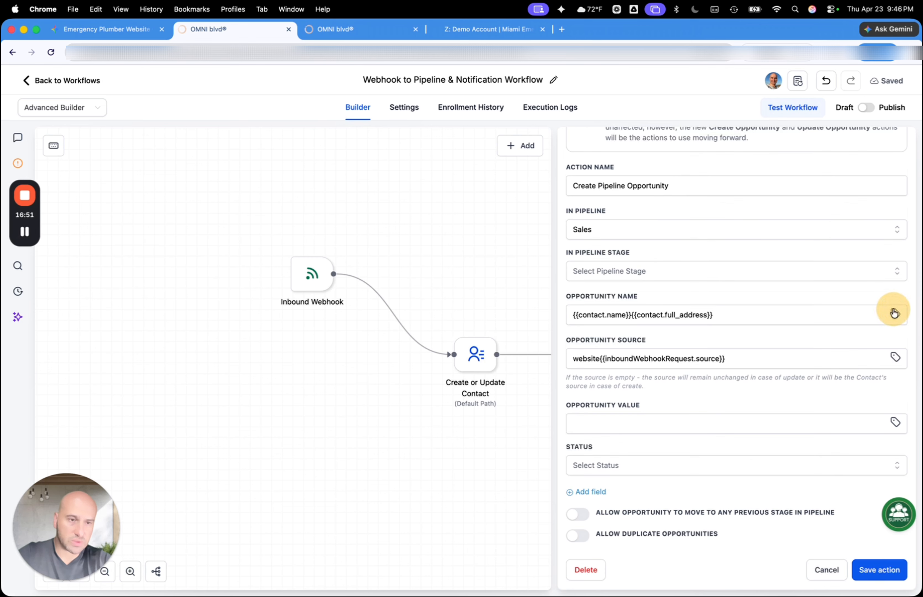
click(746, 339)
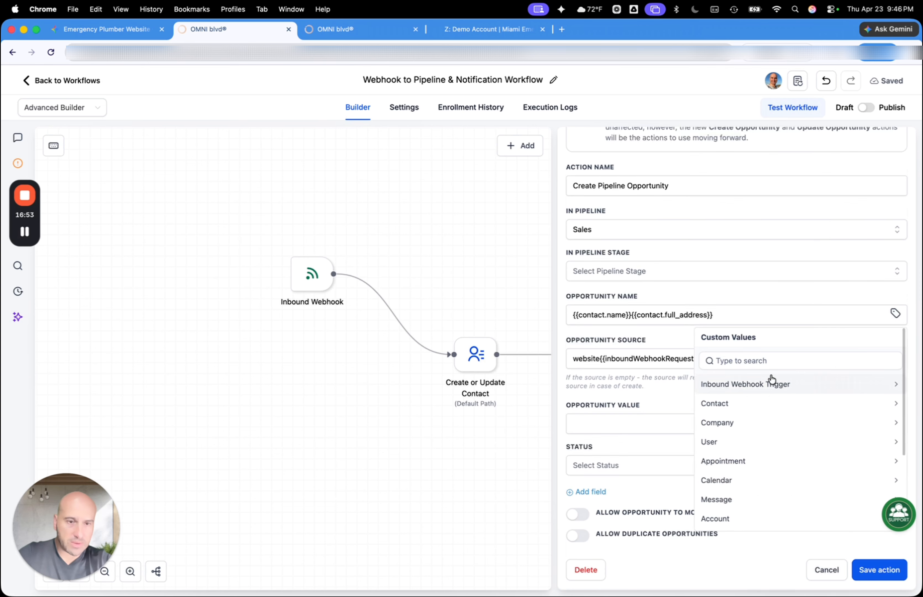
click(770, 384)
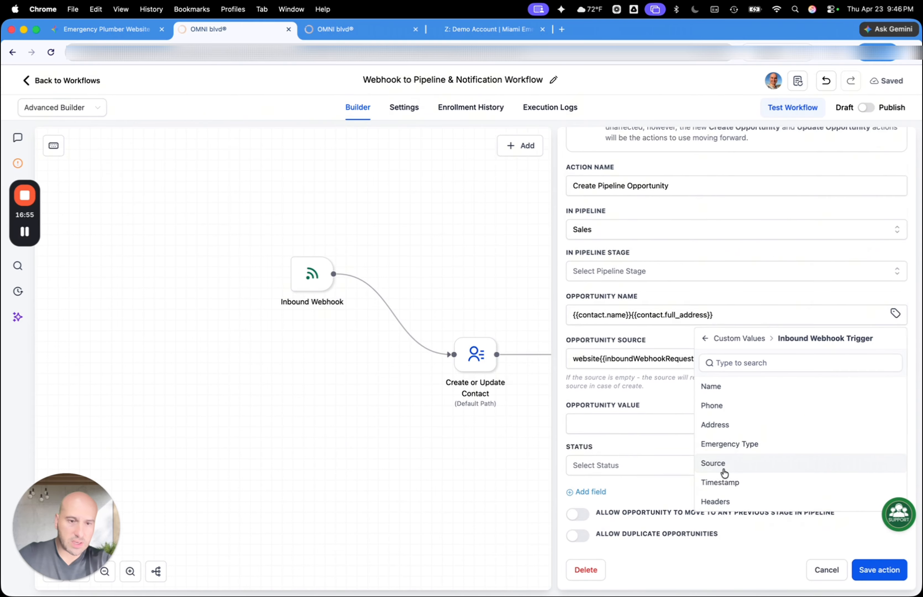
click(742, 450)
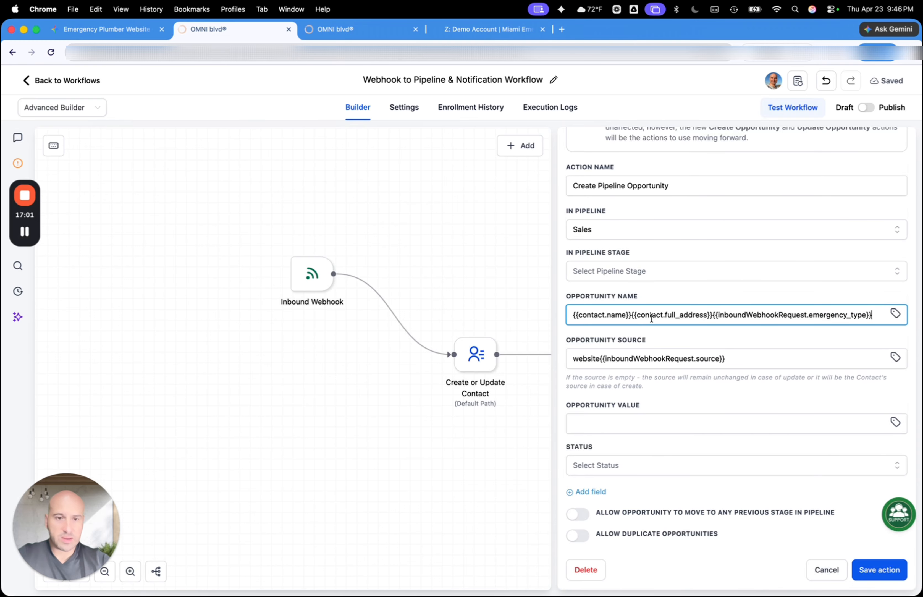
Leave the Opportunity Value empty, set the opportunity's status to open and save the Create Pipeline Opportunity action
click(611, 426)
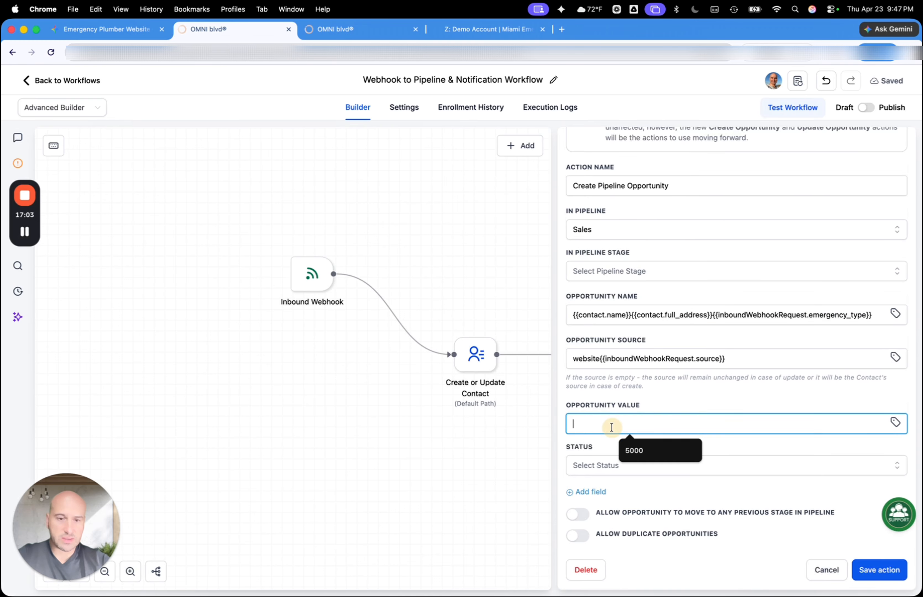
click(704, 387)
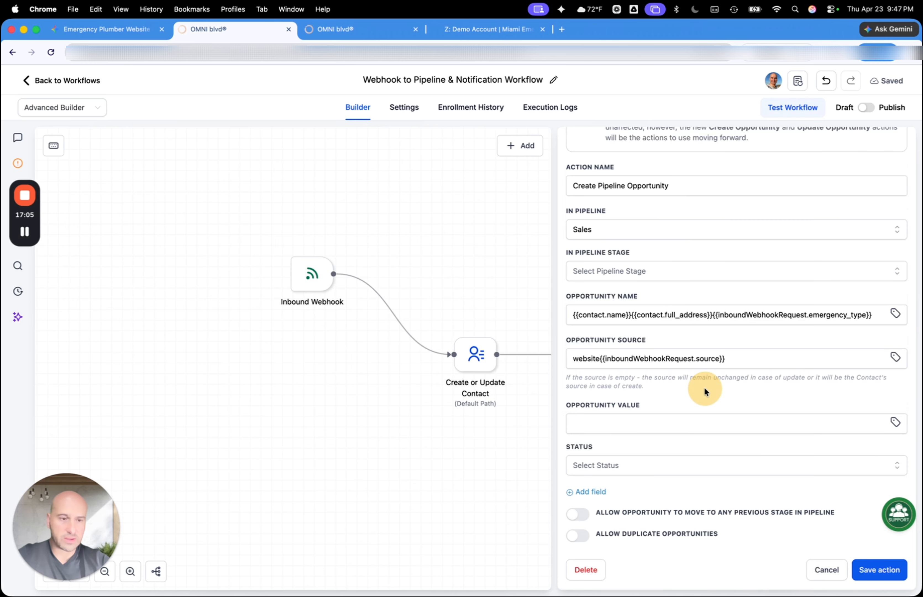
click(585, 457)
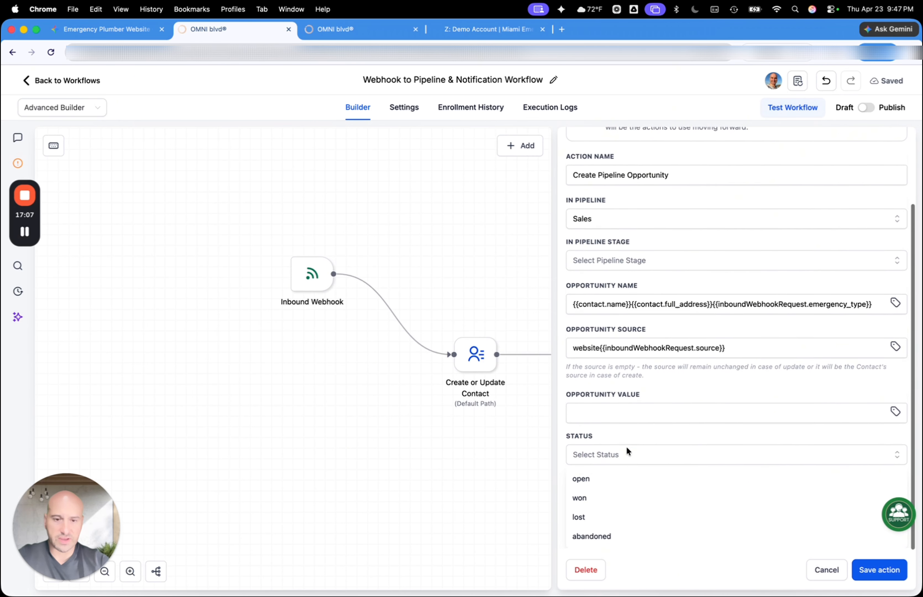
click(582, 488)
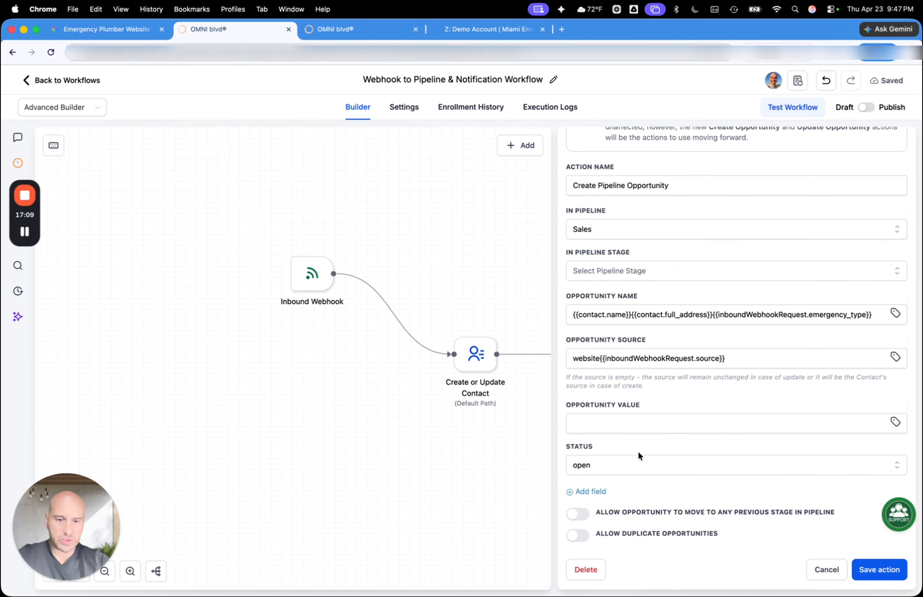
click(875, 570)
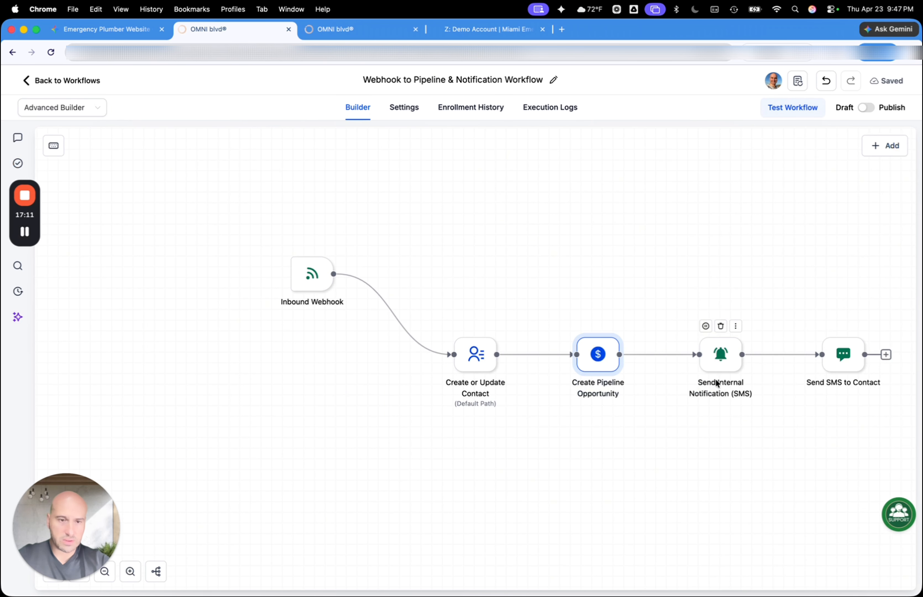
Open the Send Internal Notification (SMS) action and review its notification type, title, message, redirect page and recipient settings
click(721, 363)
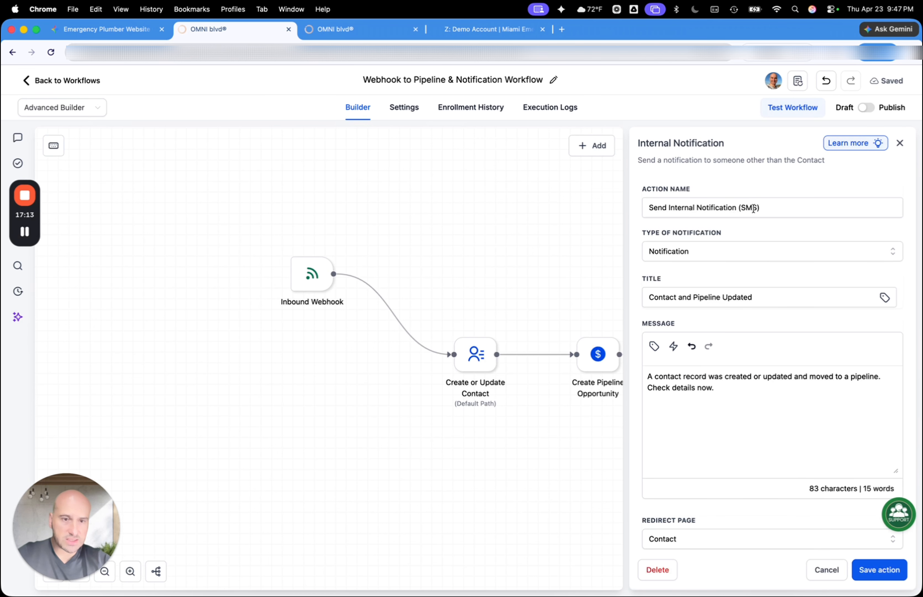
scroll(730, 406, down, 1)
scroll(756, 270, up, 1)
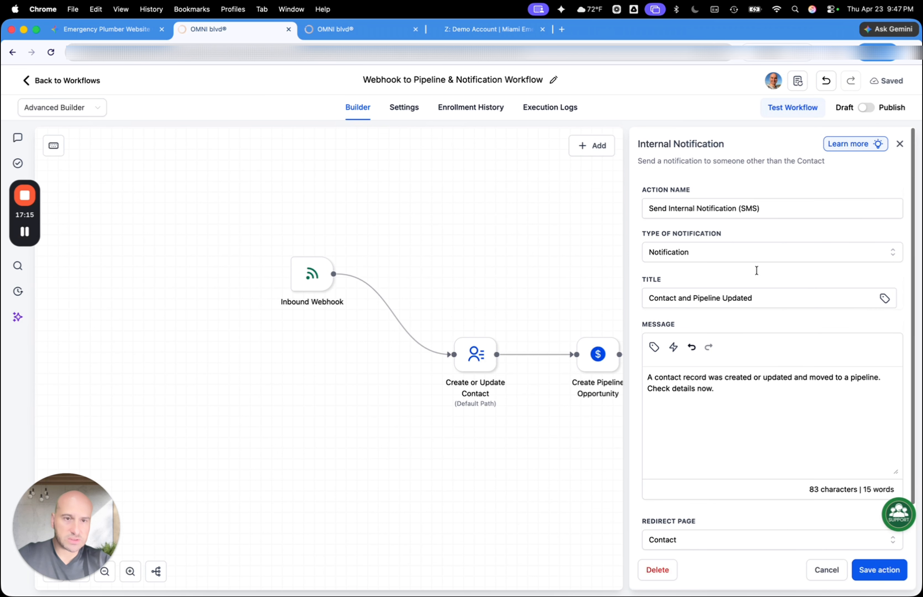
scroll(757, 270, down, 3)
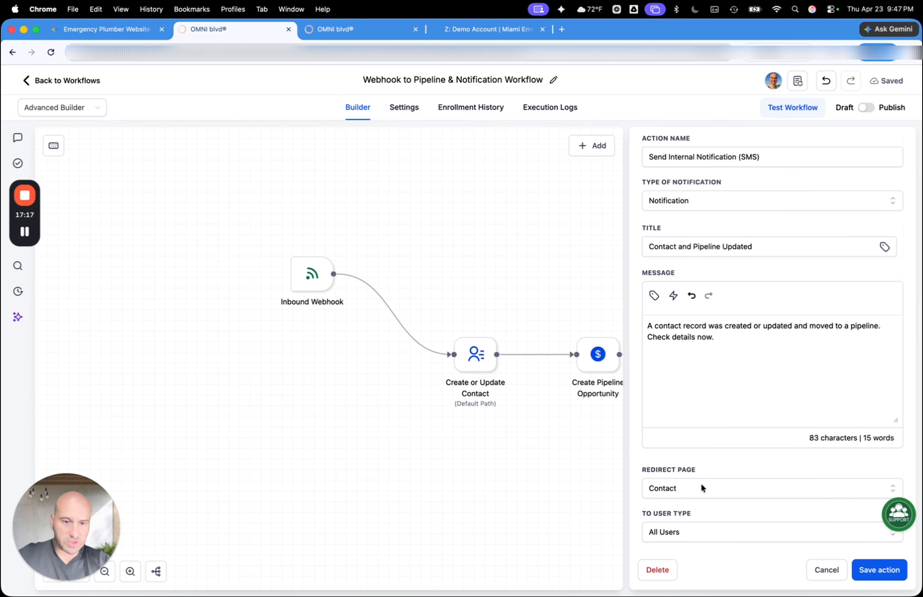
Set the internal notification's redirect page to Contact, keep All Users as its recipients, and save the action
click(695, 533)
click(683, 532)
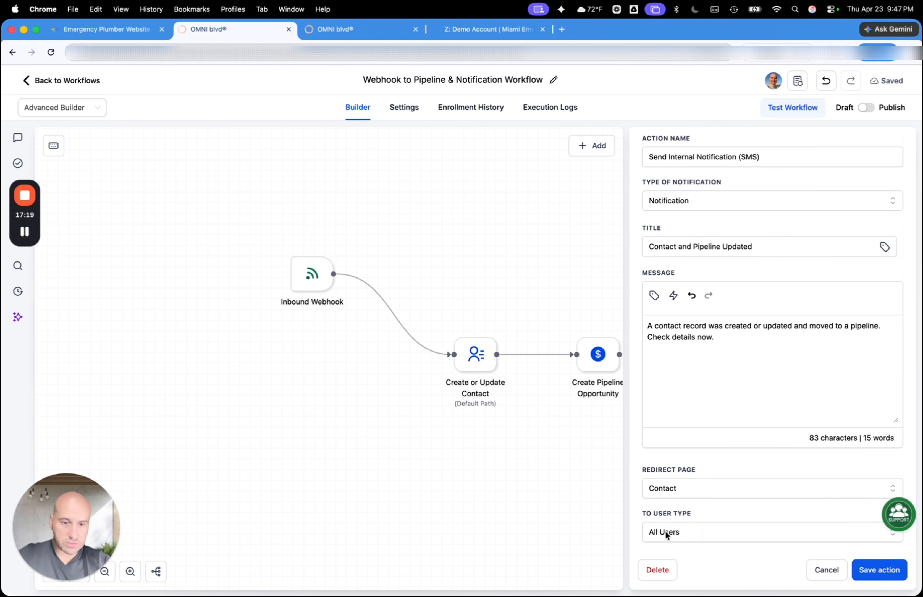
drag(875, 511, 875, 459)
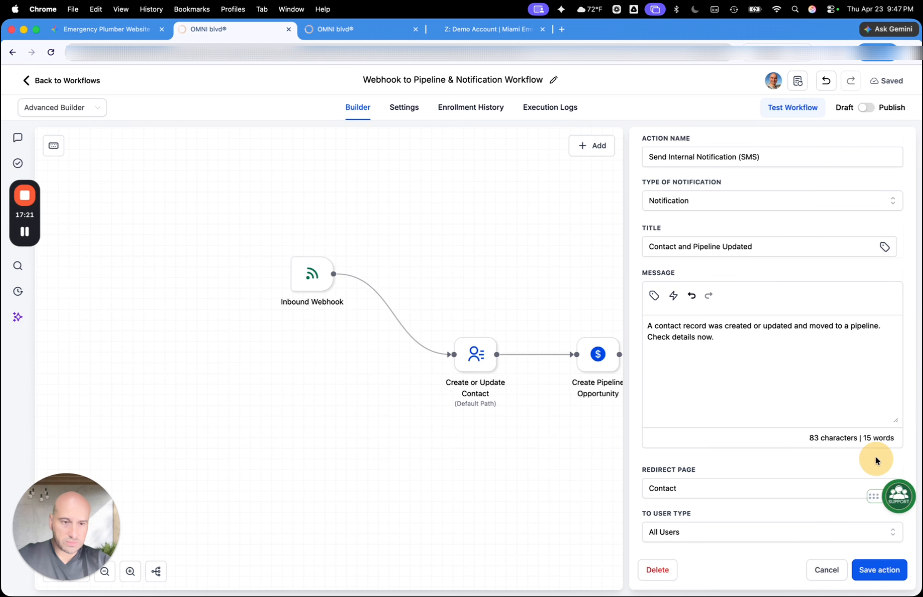
click(898, 529)
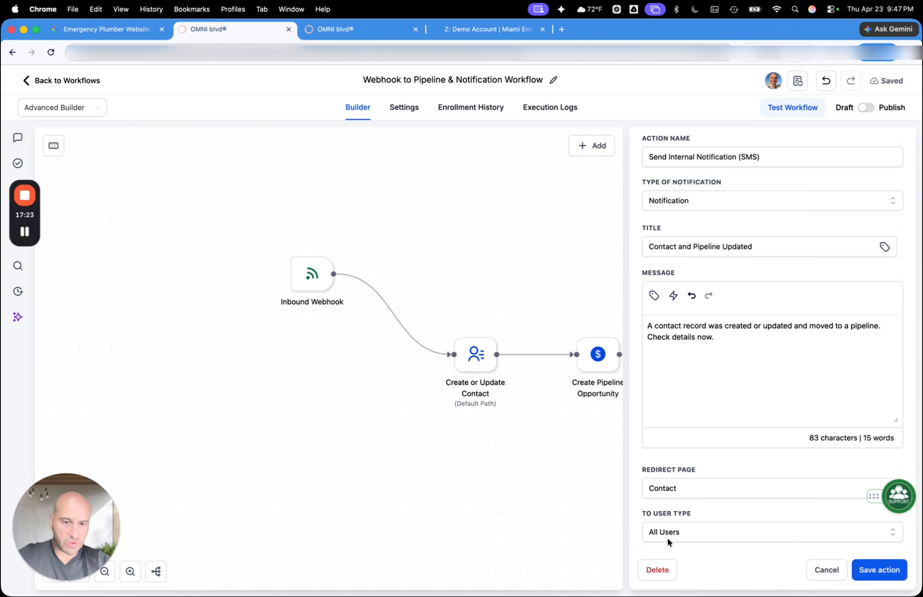
click(677, 528)
click(701, 485)
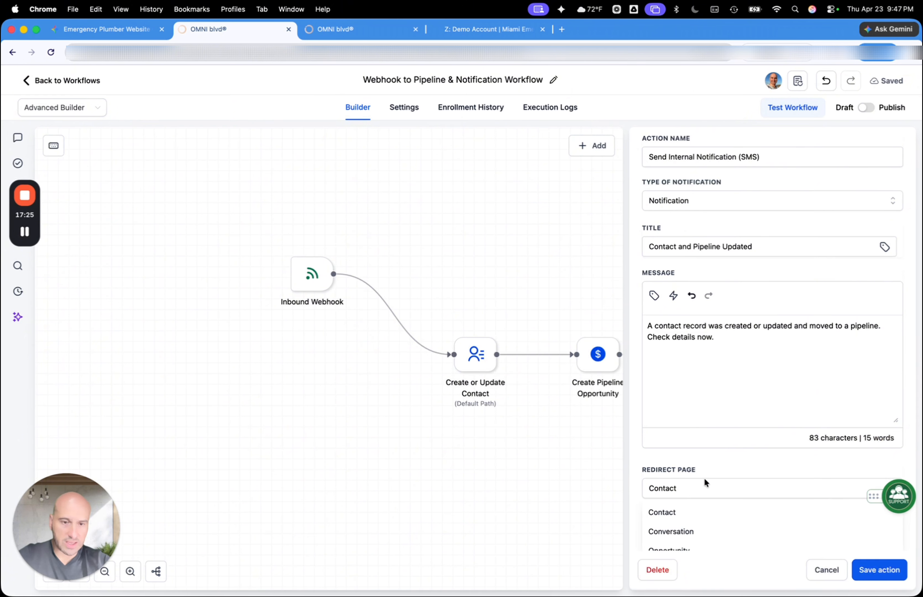
click(670, 504)
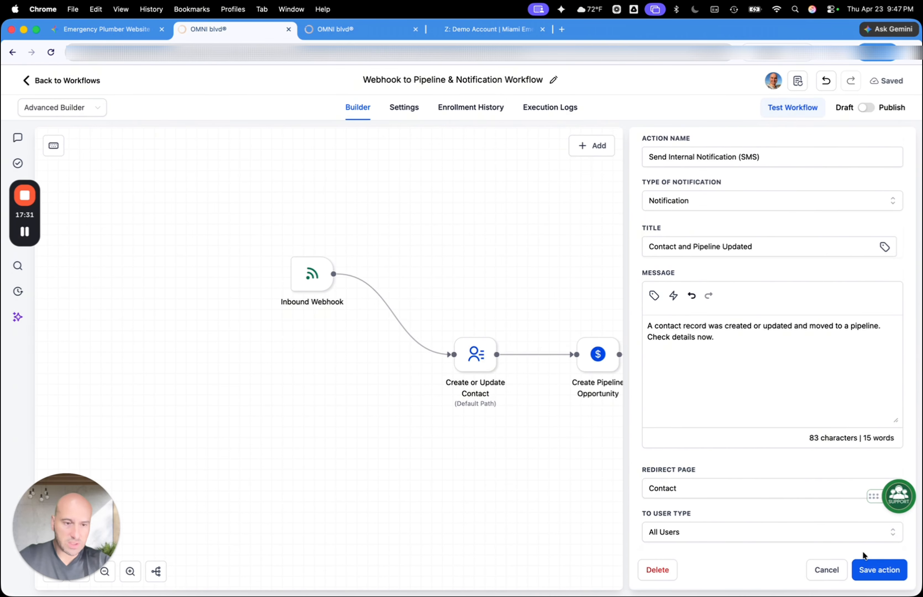
click(863, 568)
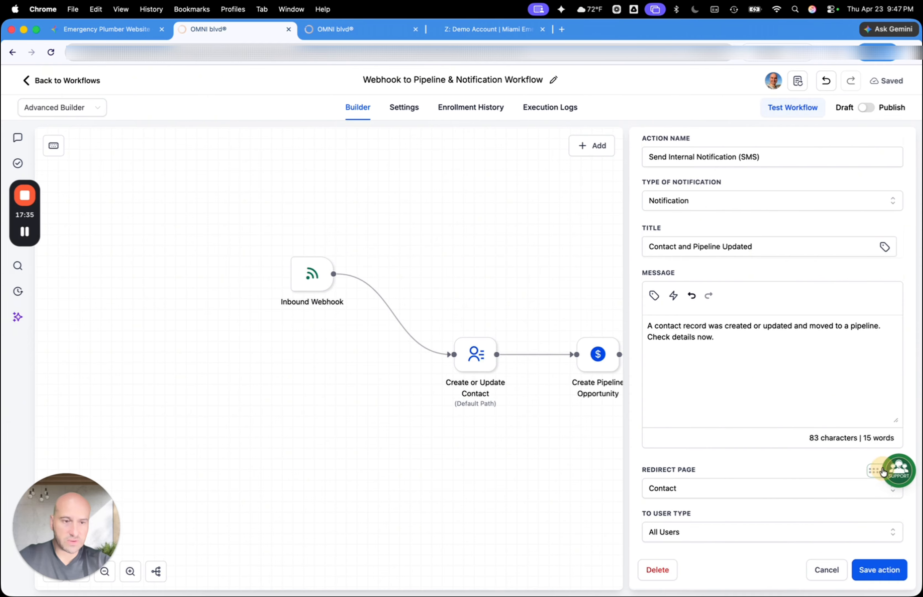
click(891, 471)
click(888, 569)
click(864, 569)
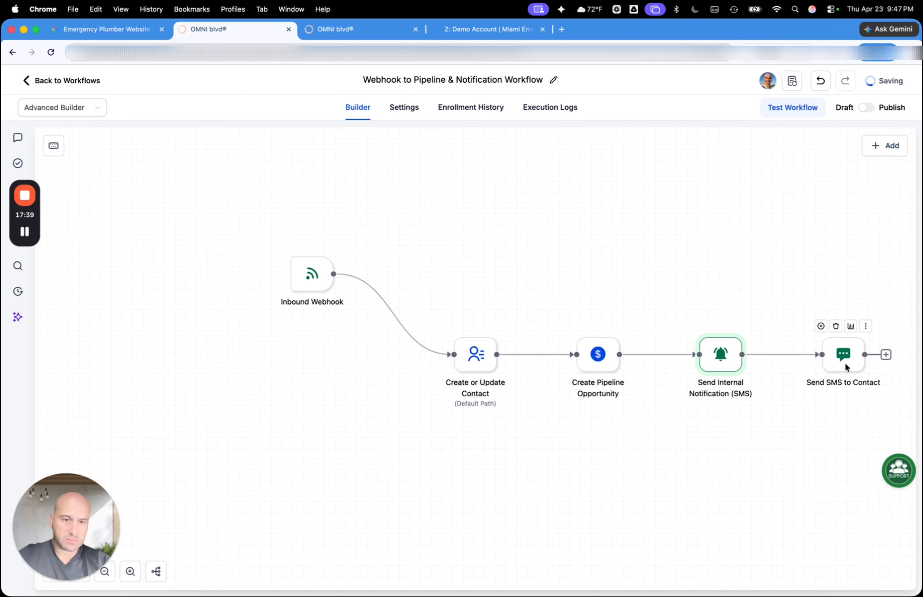
Review the Send SMS to Contact action's message and delete that action from the workflow
click(846, 364)
scroll(704, 362, down, 1)
scroll(704, 362, down, 2)
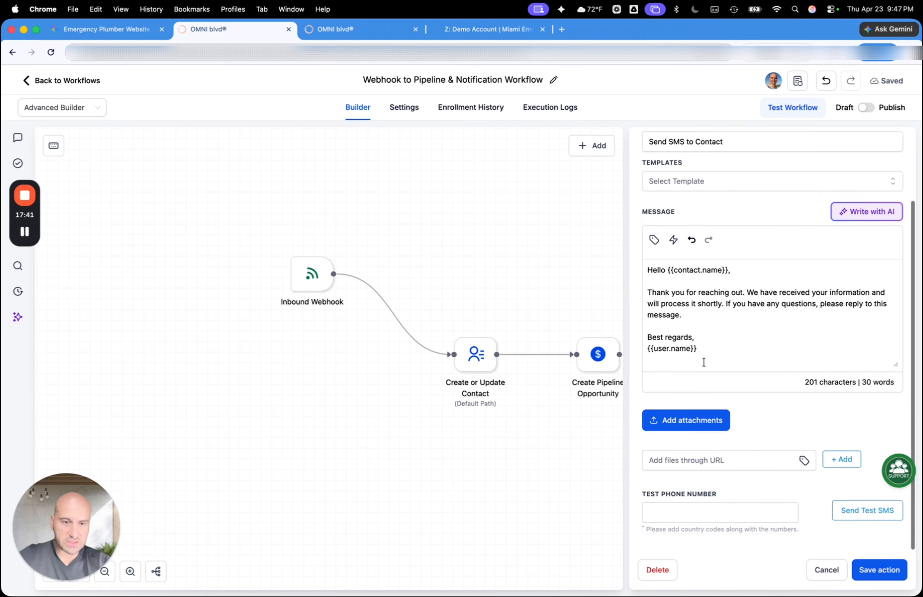
scroll(771, 434, up, 3)
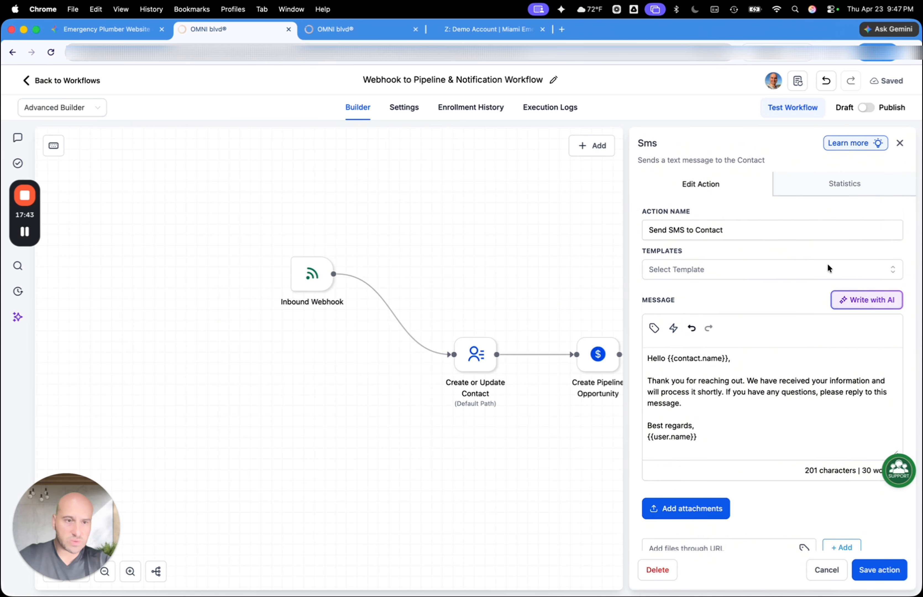
scroll(716, 407, down, 5)
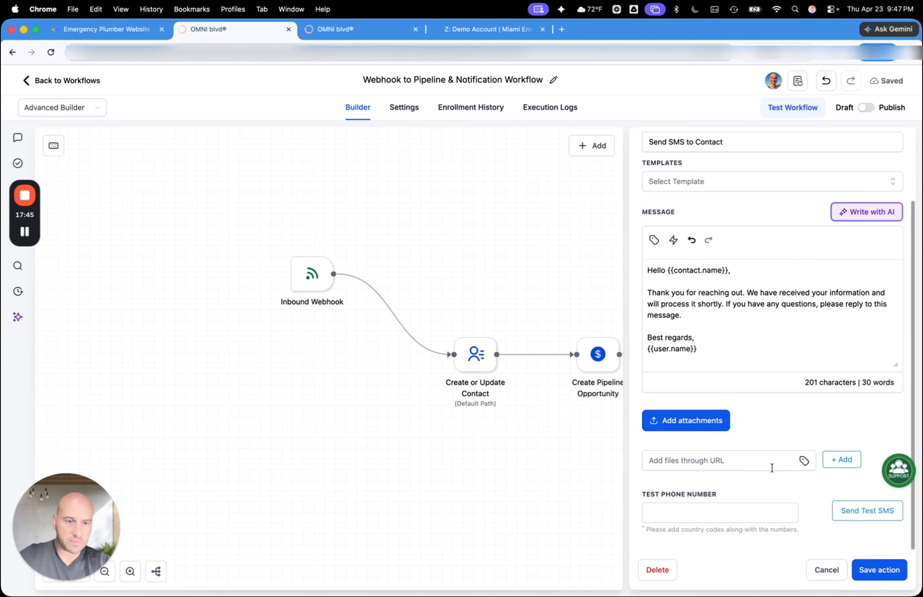
scroll(738, 347, up, 5)
scroll(738, 347, down, 1)
click(657, 569)
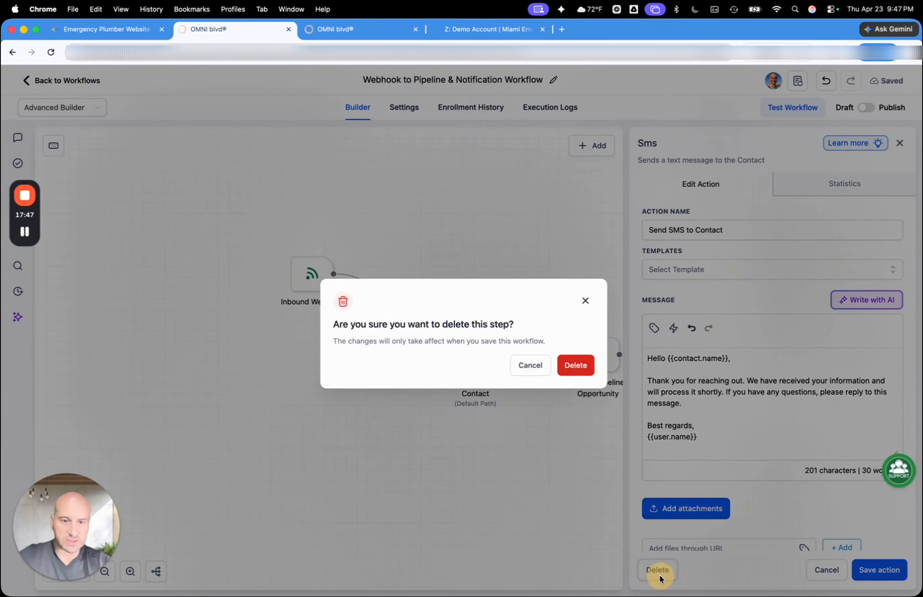
click(577, 360)
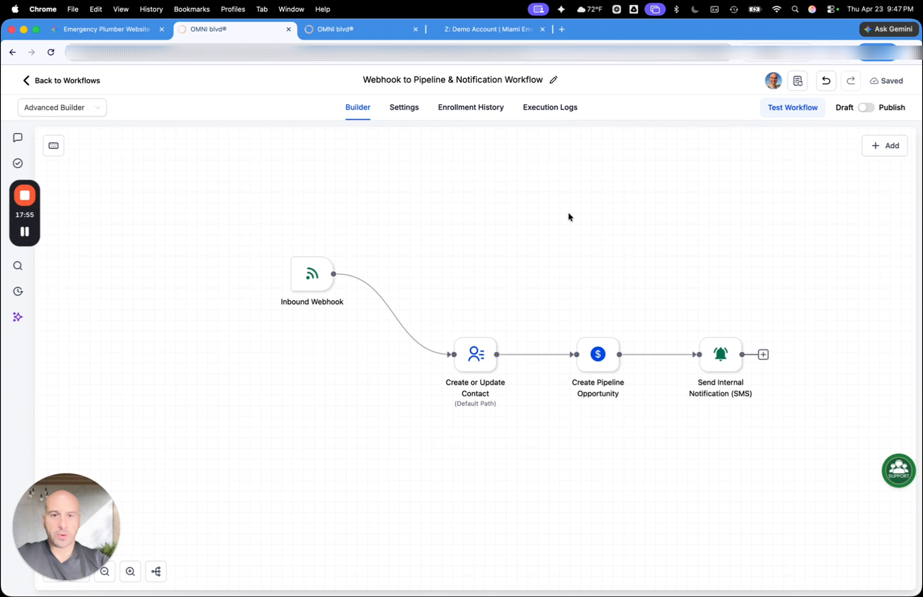
Switch the workflow from Draft to Publish and save it
scroll(568, 216, up, 6)
click(866, 108)
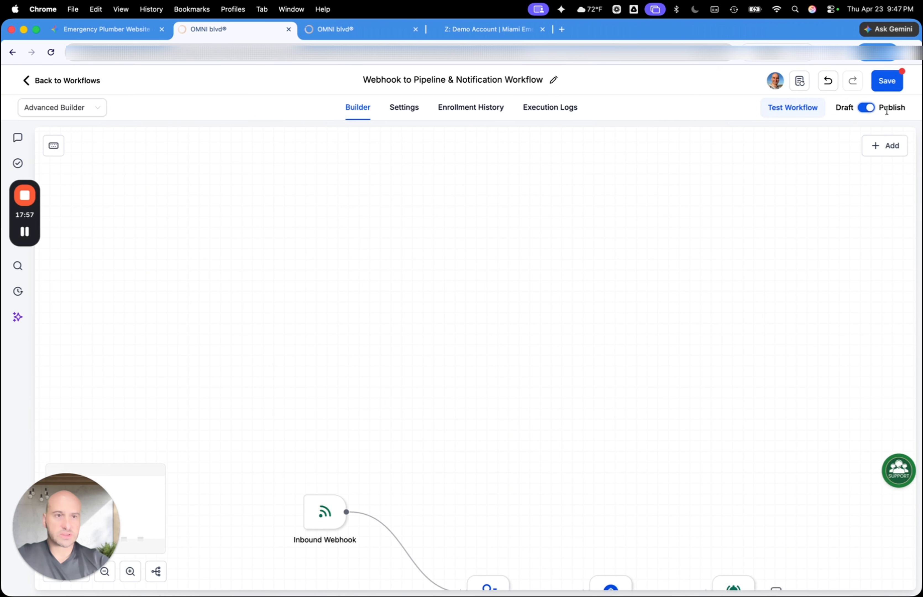
click(886, 80)
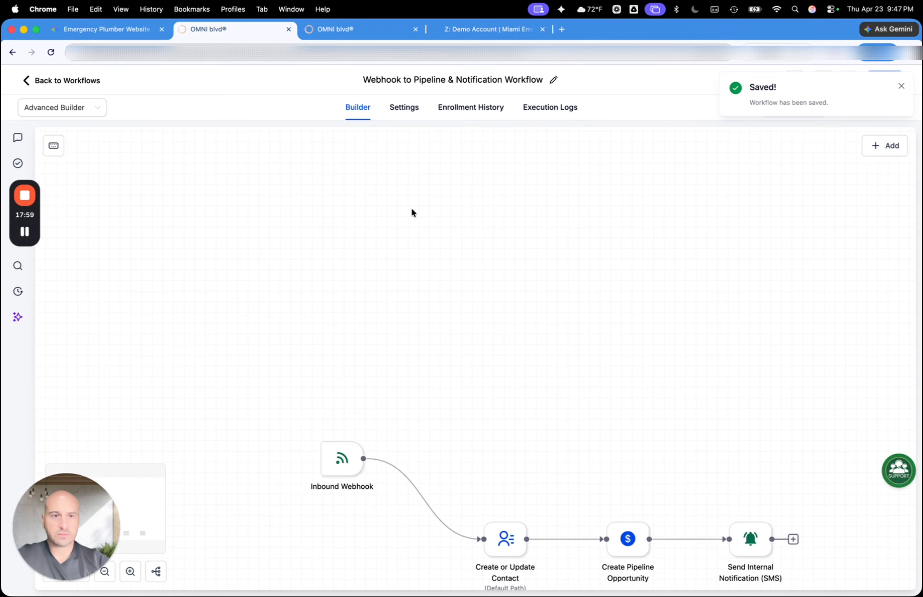
Rename the workflow as "Webhook from Miami Emergency plumbing" and save it
click(553, 79)
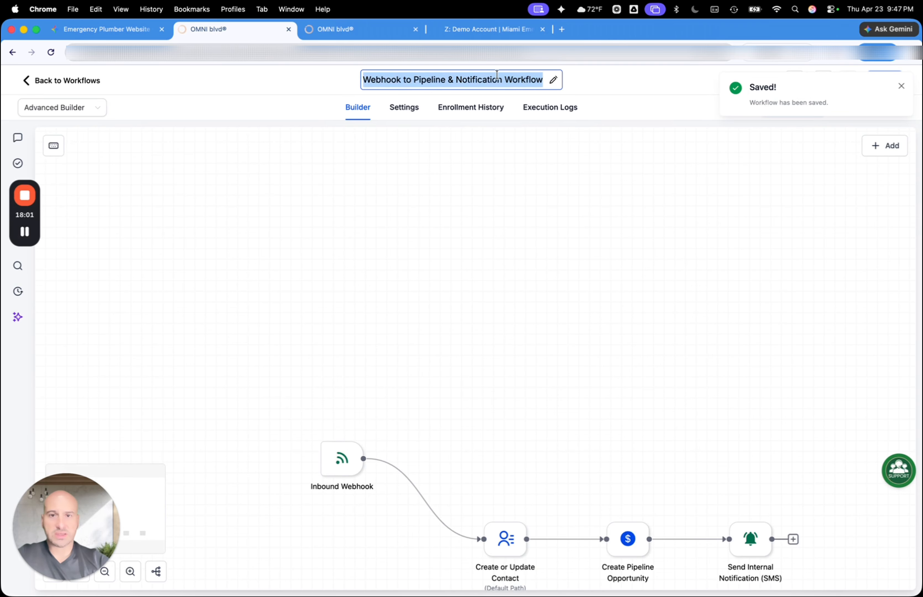
click(439, 79)
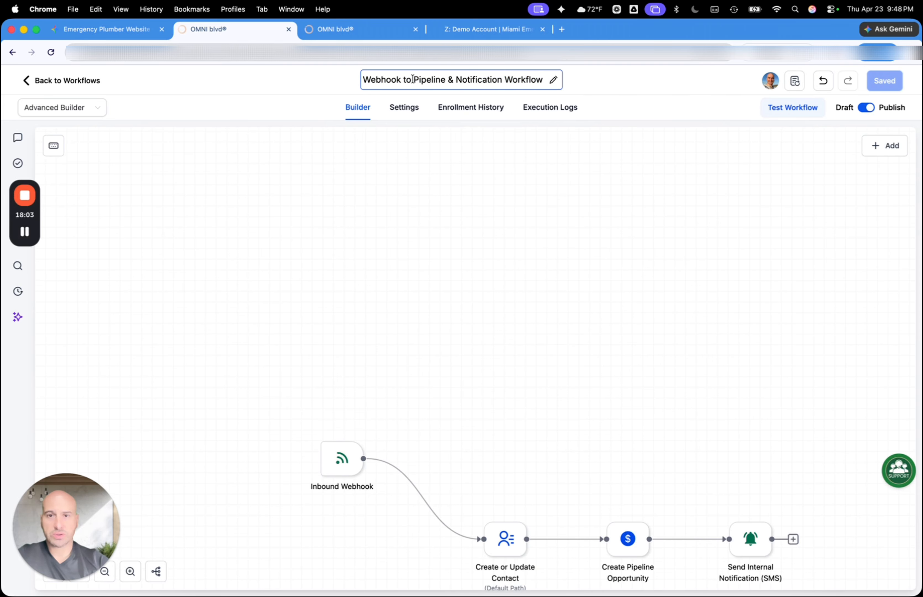
drag(413, 80, 564, 88)
click(506, 79)
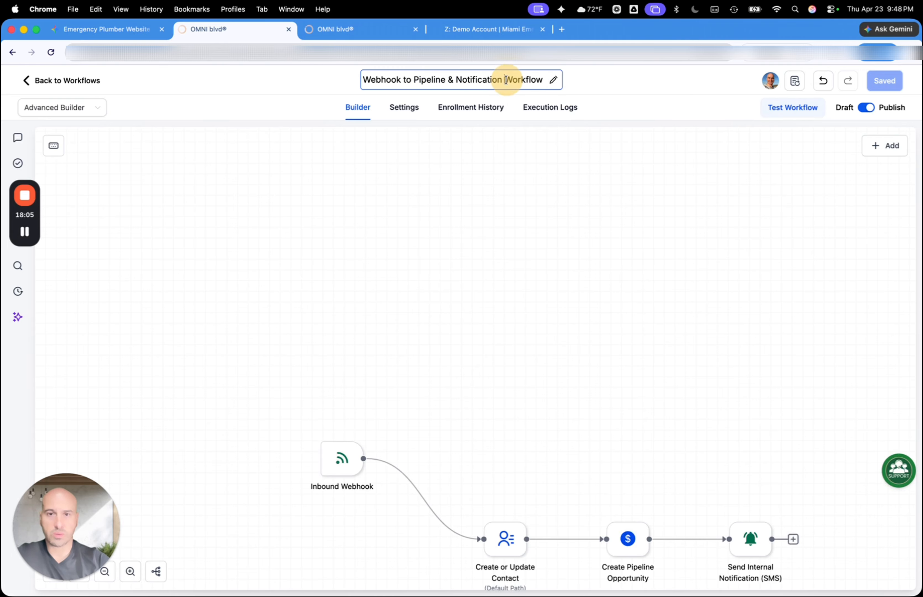
drag(499, 83, 547, 80)
text(from Mim)
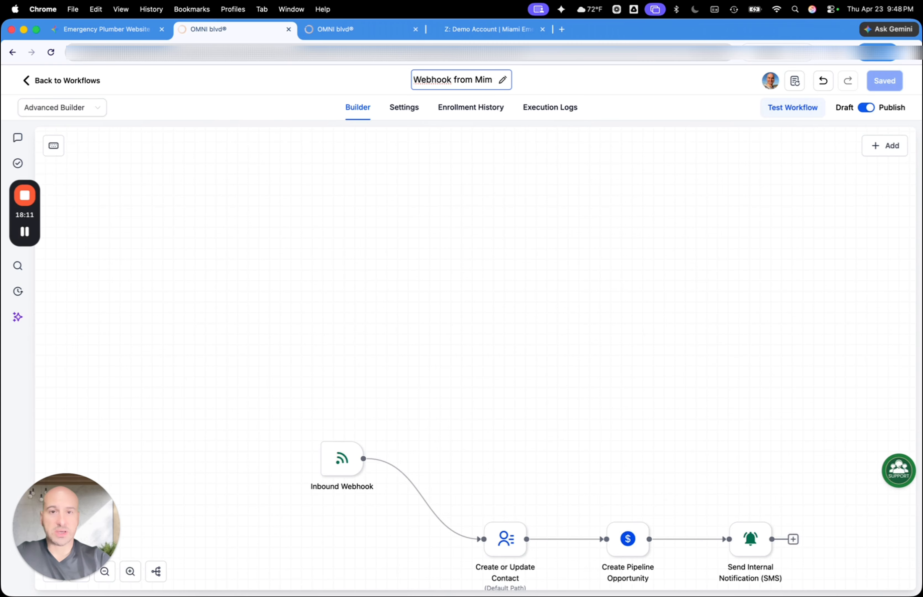
key(BackSpace)
text(a)
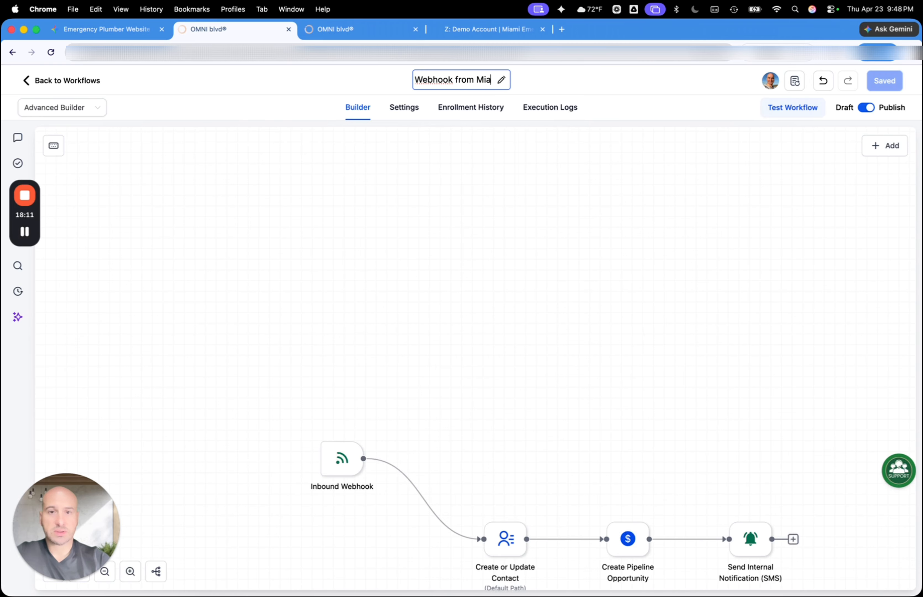
text(mi E)
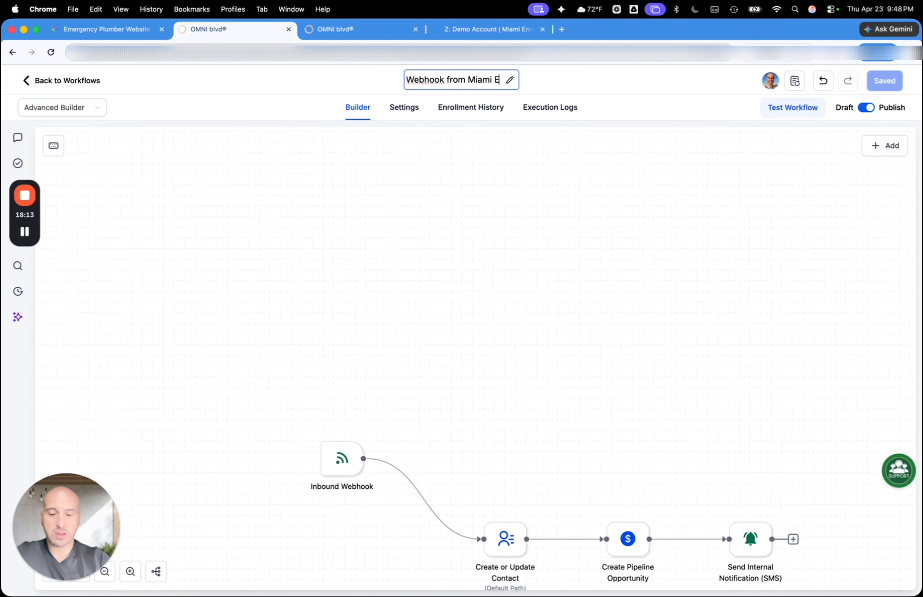
text(mergenc)
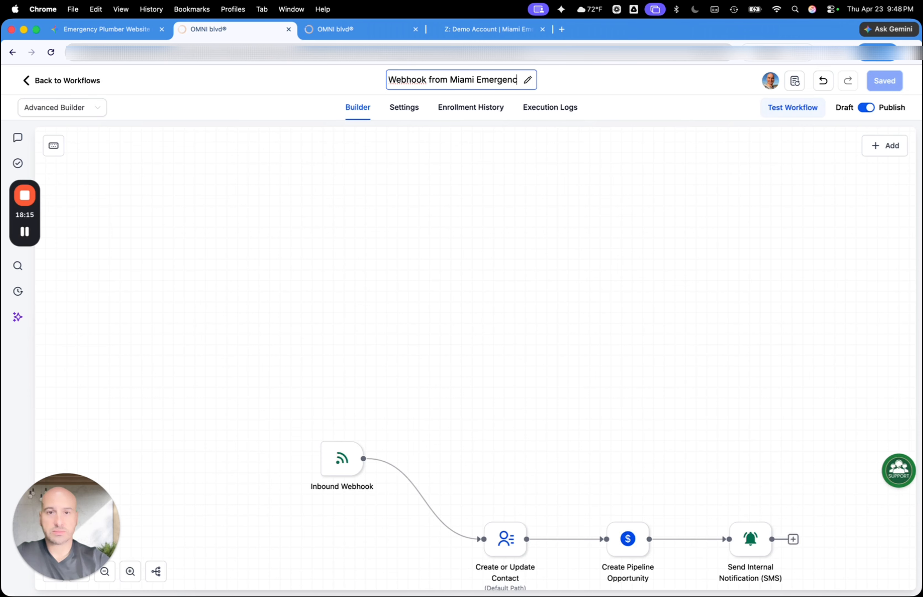
text(y plumbing)
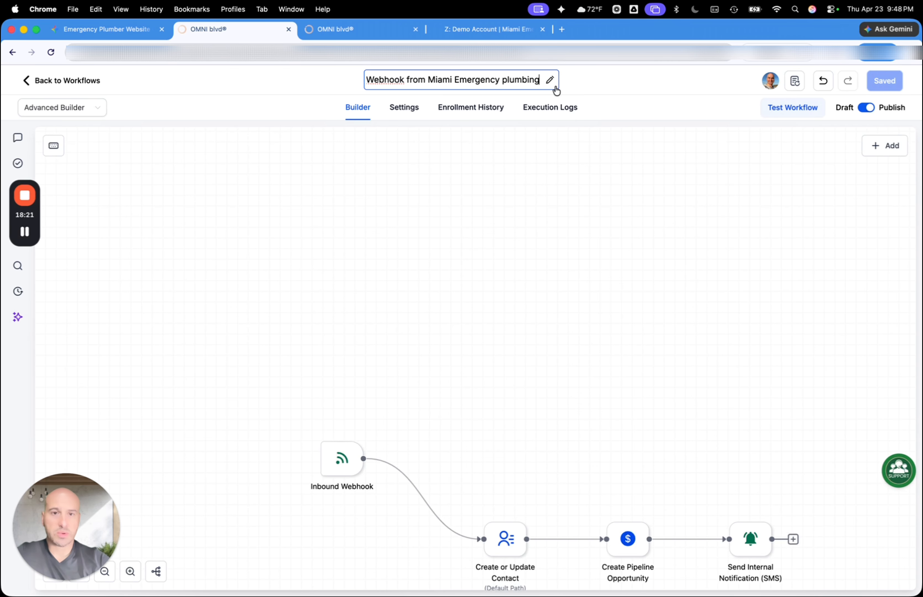
click(596, 81)
click(885, 79)
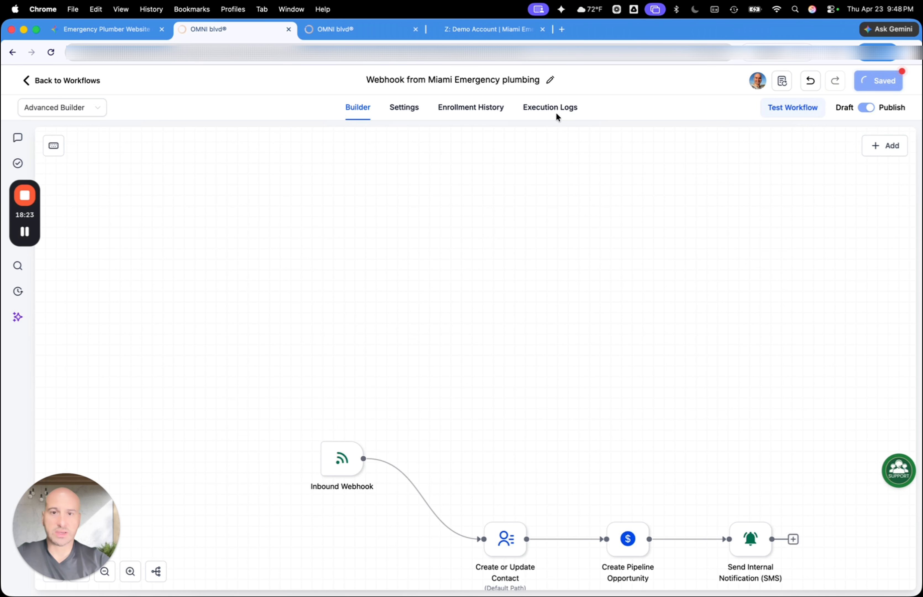
Open the workflow's execution logs, and submit the Miami page's dispatch form with the customer's name, phone number, address and Burst / Leaking Pipe as emergency
click(558, 109)
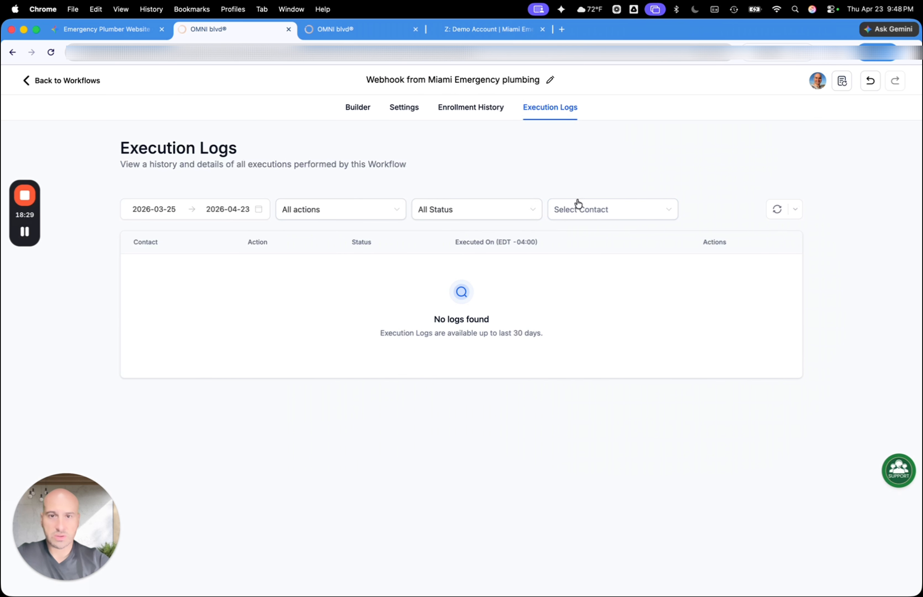
click(500, 30)
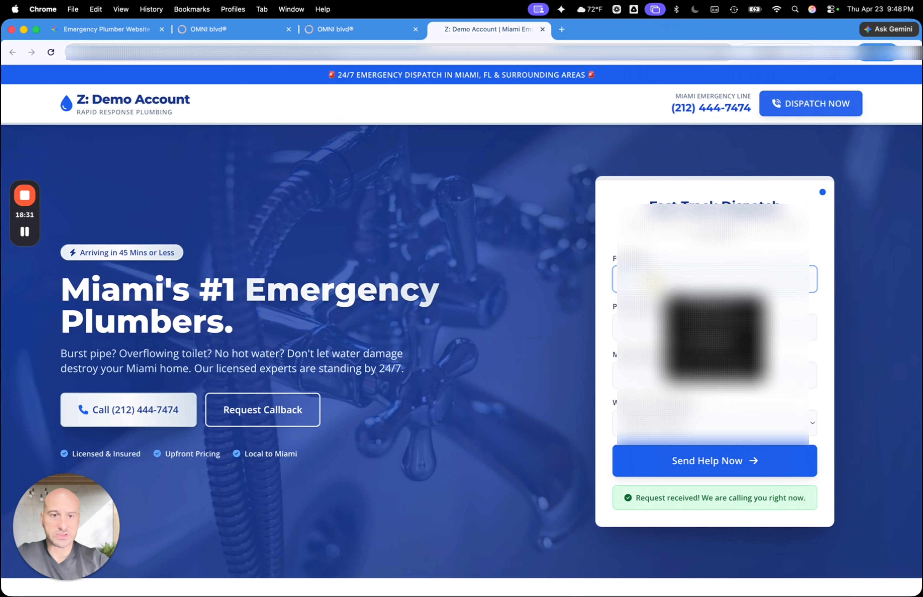
click(696, 332)
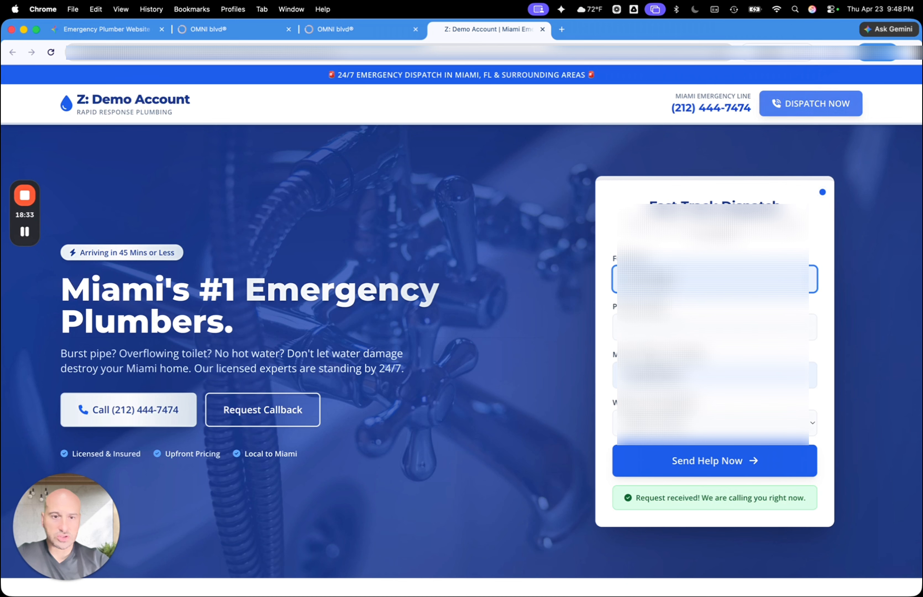
click(671, 422)
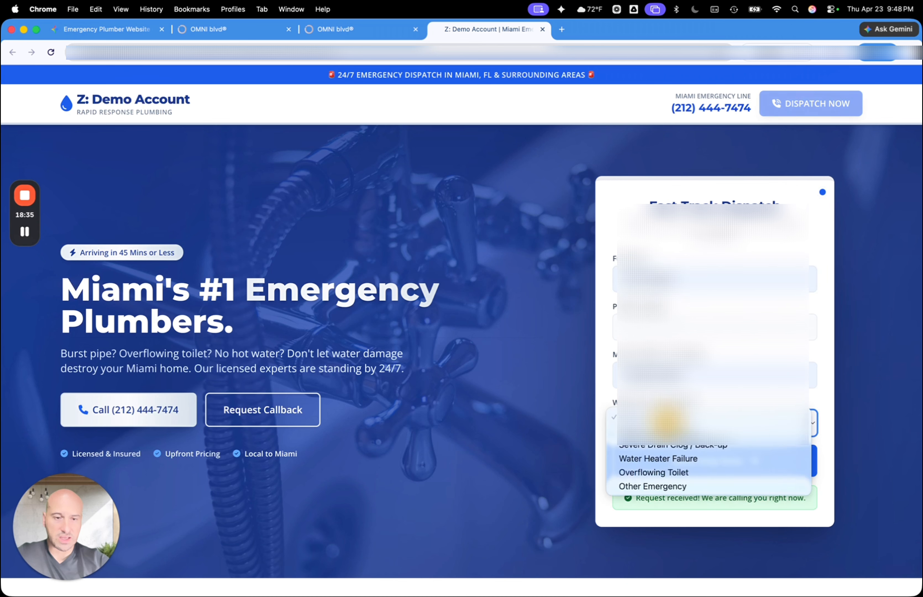
click(674, 459)
click(673, 460)
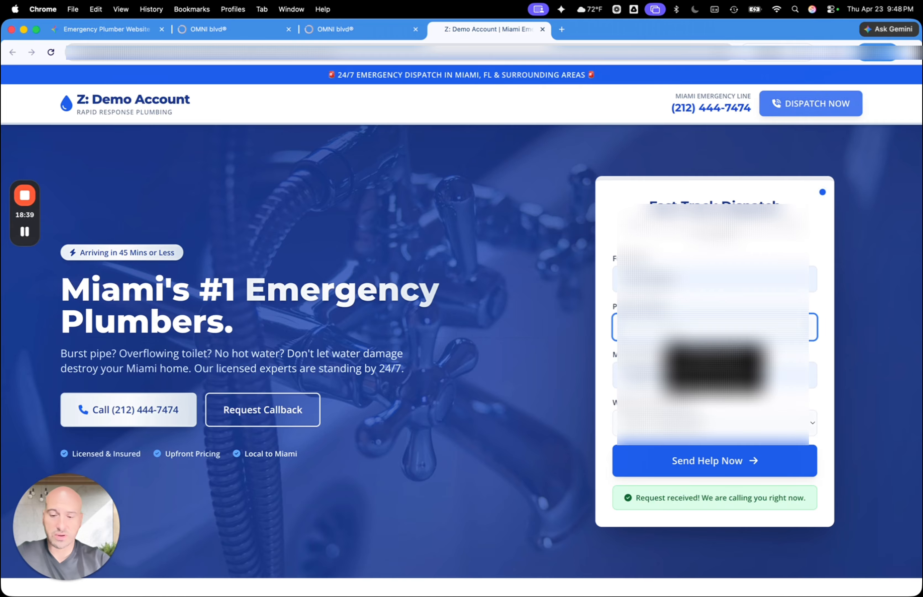
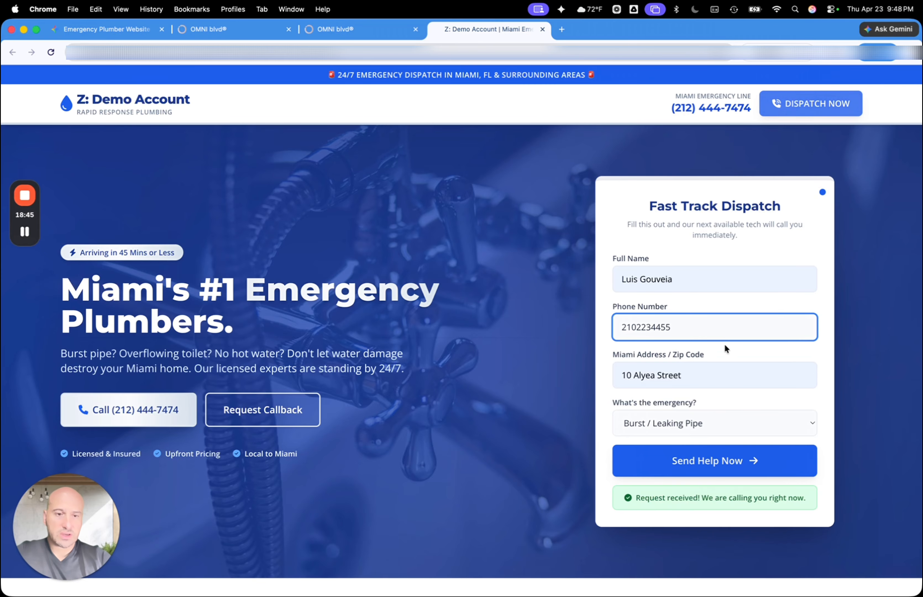
click(708, 462)
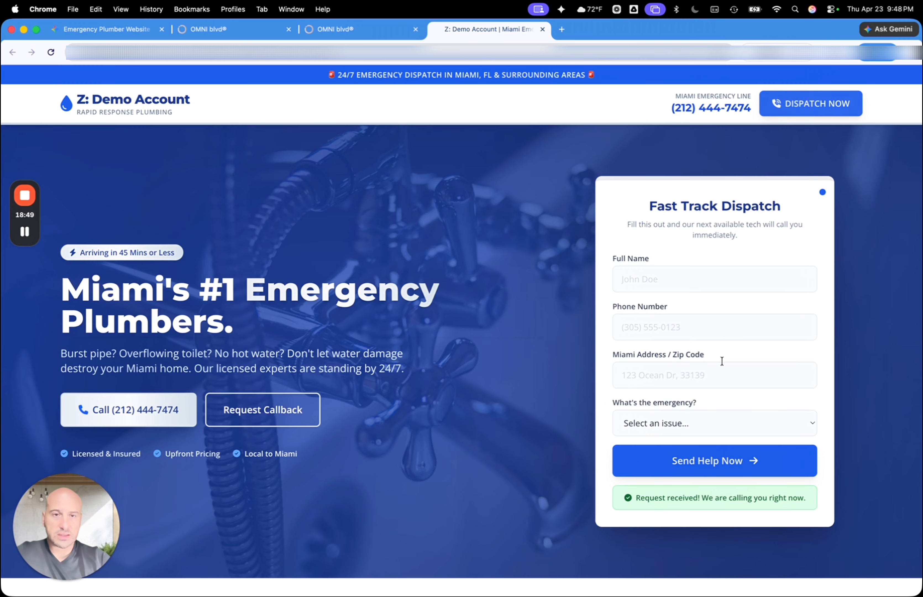
Return to the workflow's execution logs and refresh them to check the test submission's run
click(364, 27)
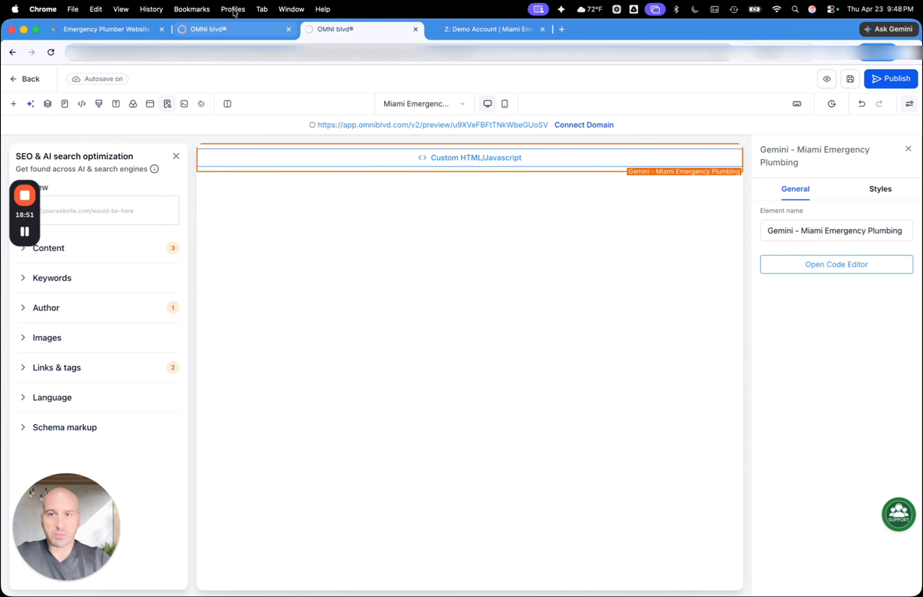
click(221, 28)
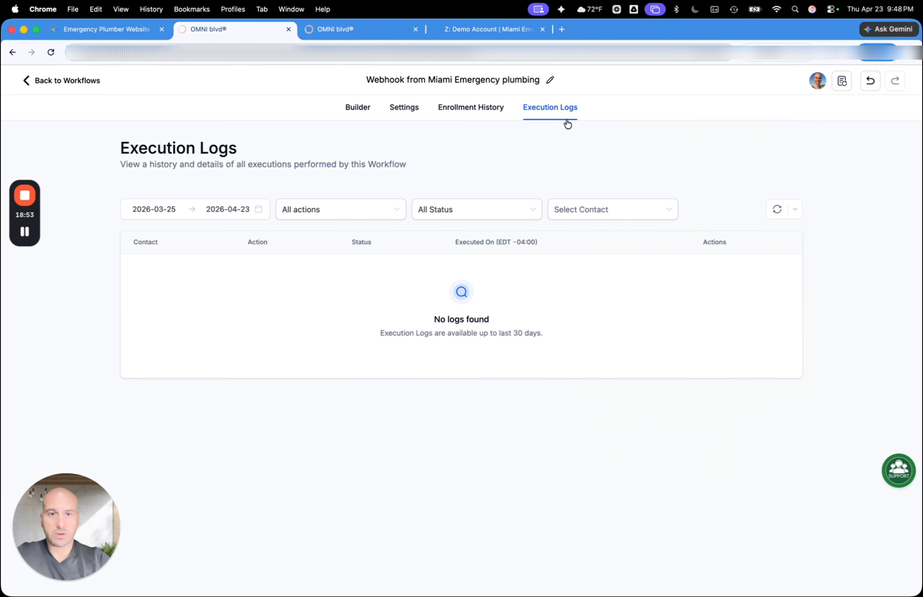
click(777, 213)
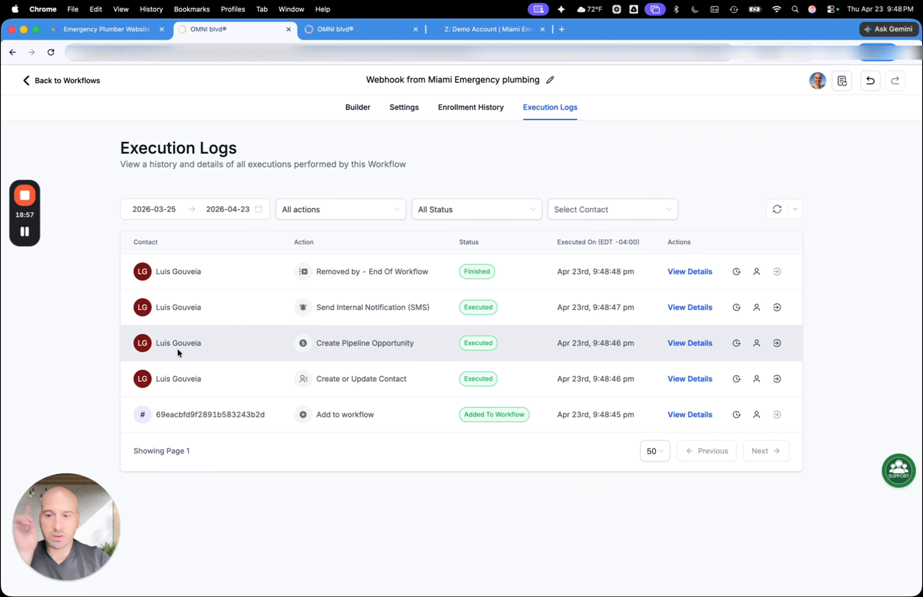
Leave the workflow's execution logs and show the Sales pipeline in Opportunities to check for the test lead
mouse_move(201, 387)
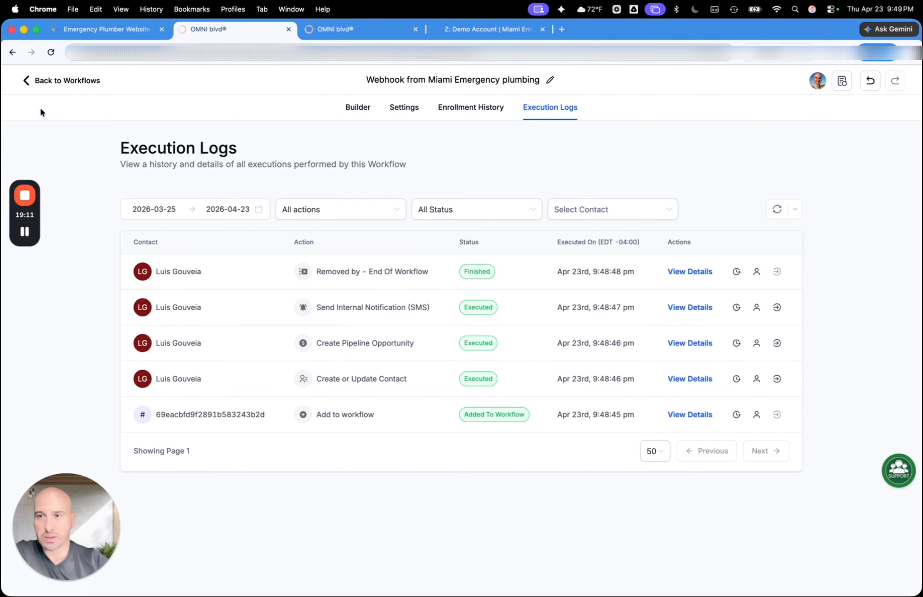
click(27, 82)
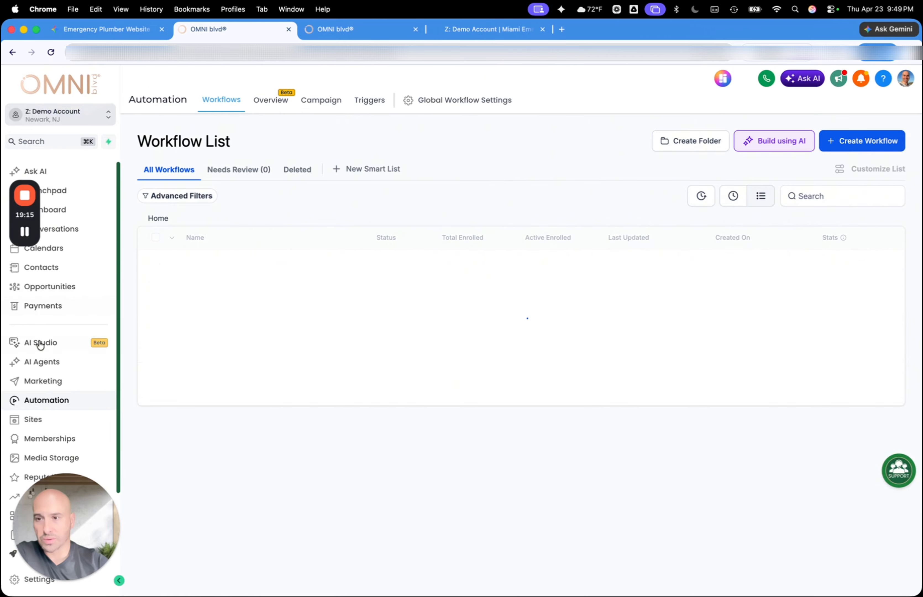
click(52, 289)
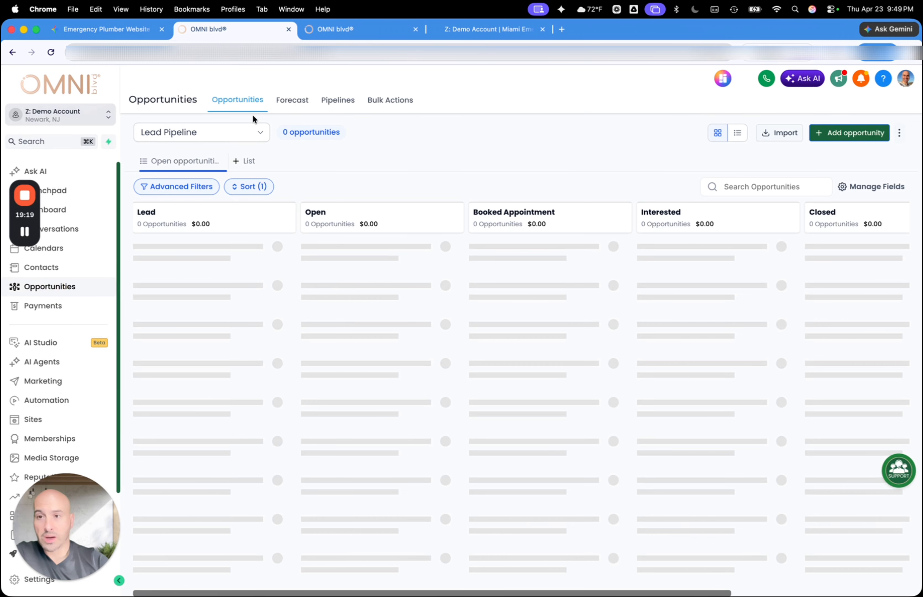
click(233, 133)
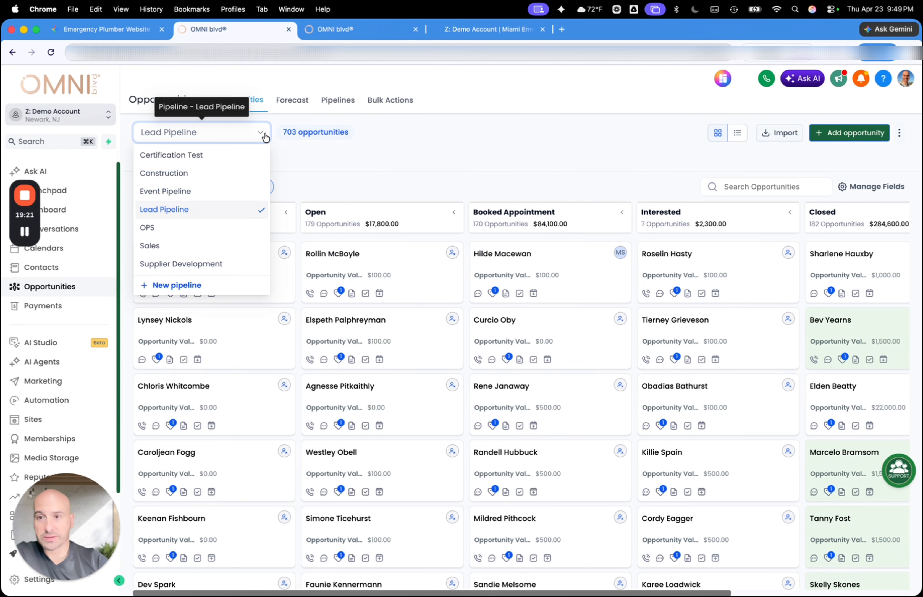
click(155, 244)
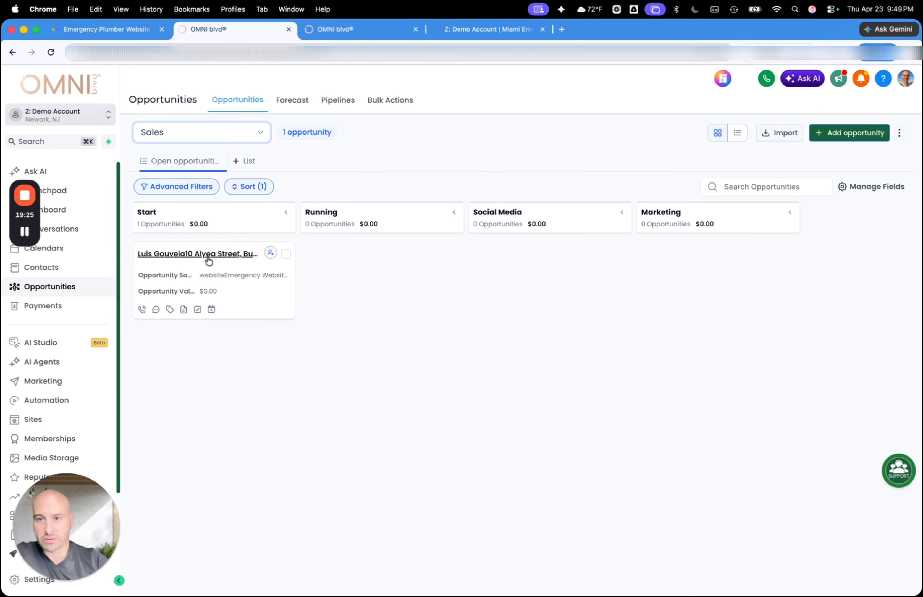
Open the Burst Pipe opportunity in the Start stage, review its contact and opportunity details, and close it without updating
click(255, 303)
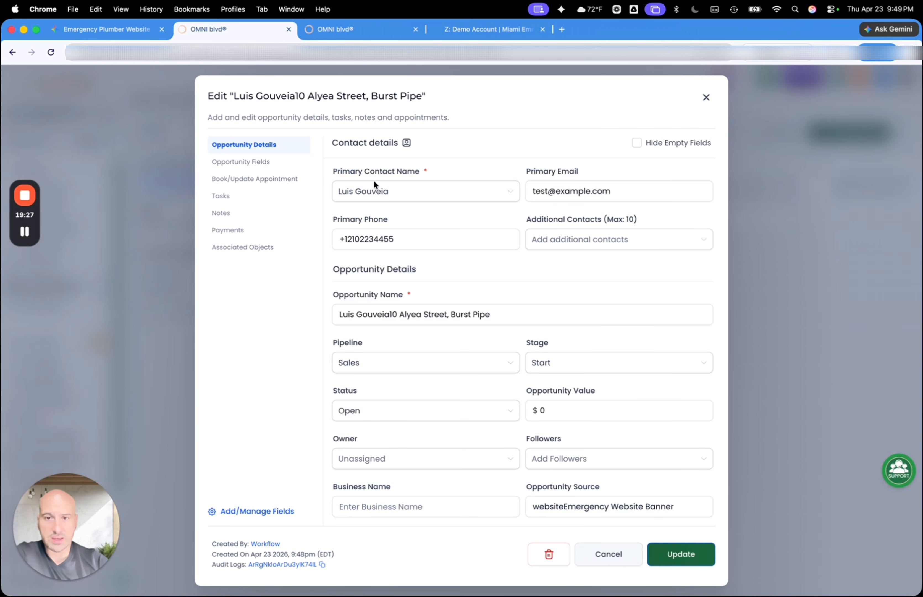
scroll(362, 252, down, 3)
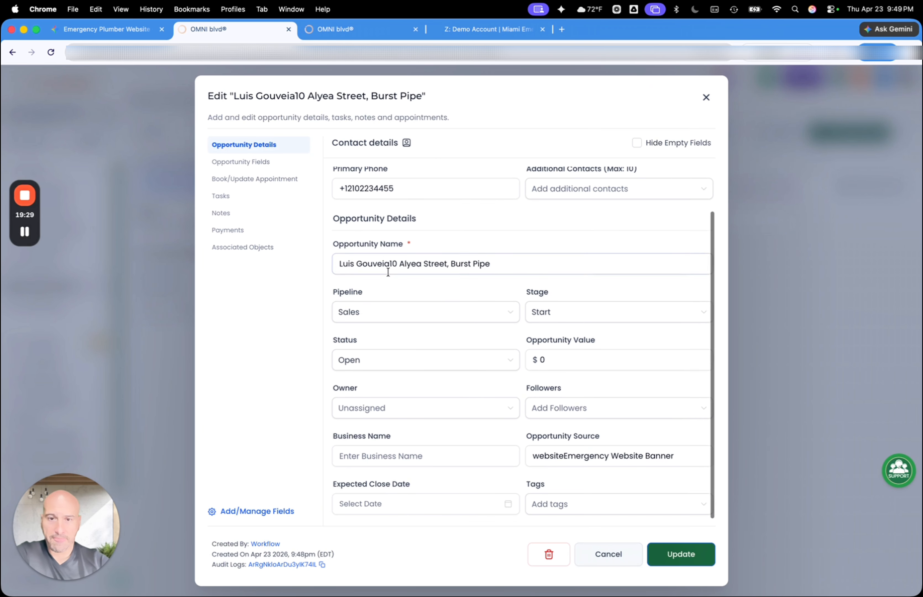
click(417, 266)
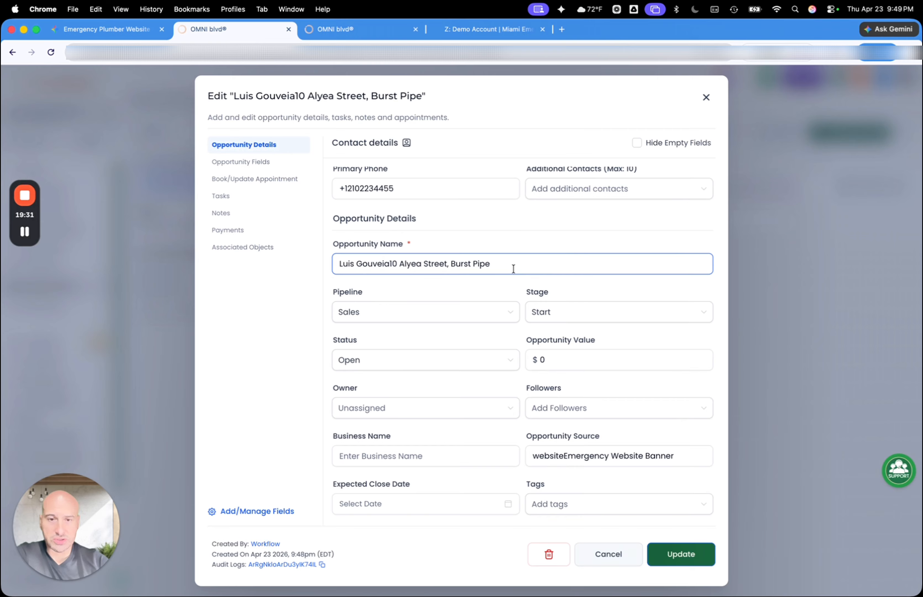
scroll(513, 267, up, 3)
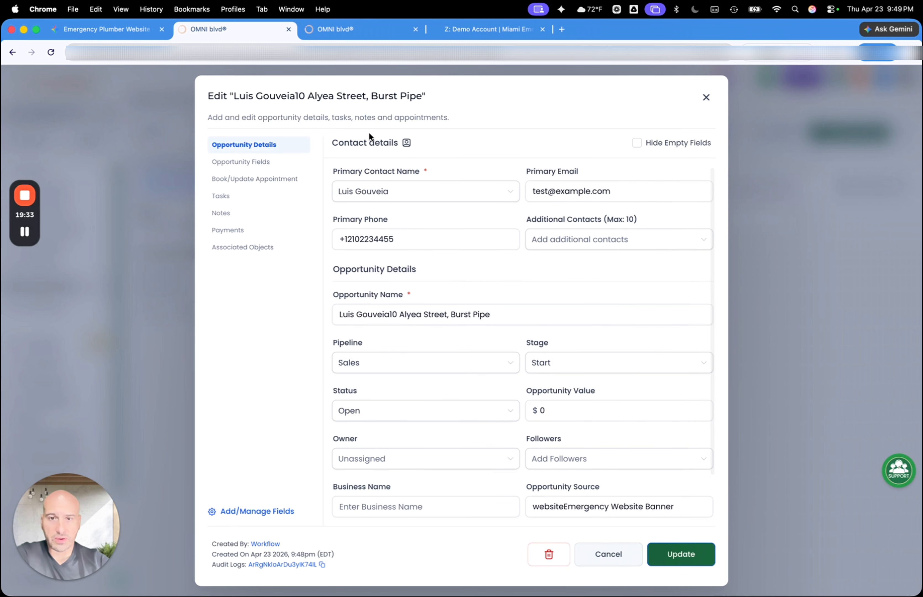
click(609, 560)
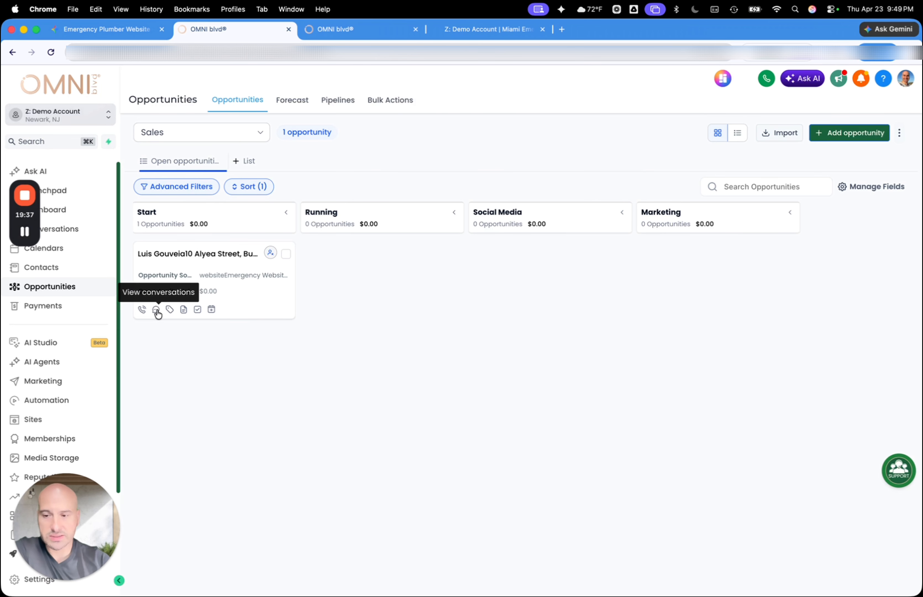
Check the account's system notifications for the test submission, and close them
click(841, 82)
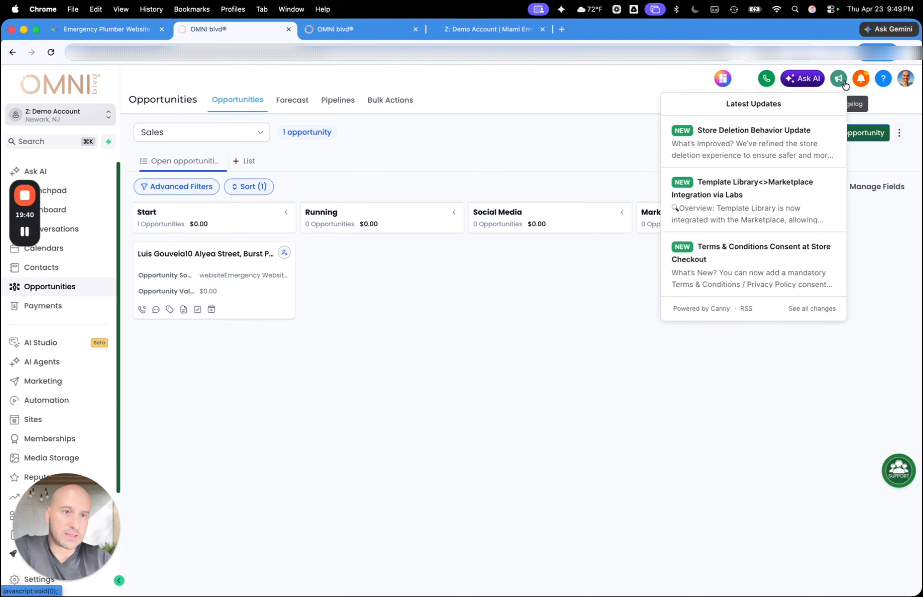
click(860, 79)
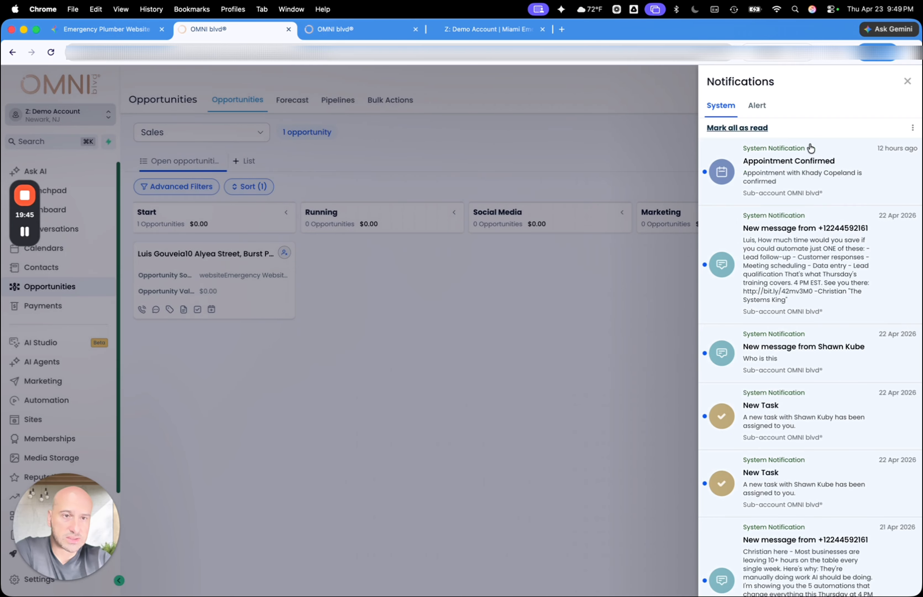
click(907, 82)
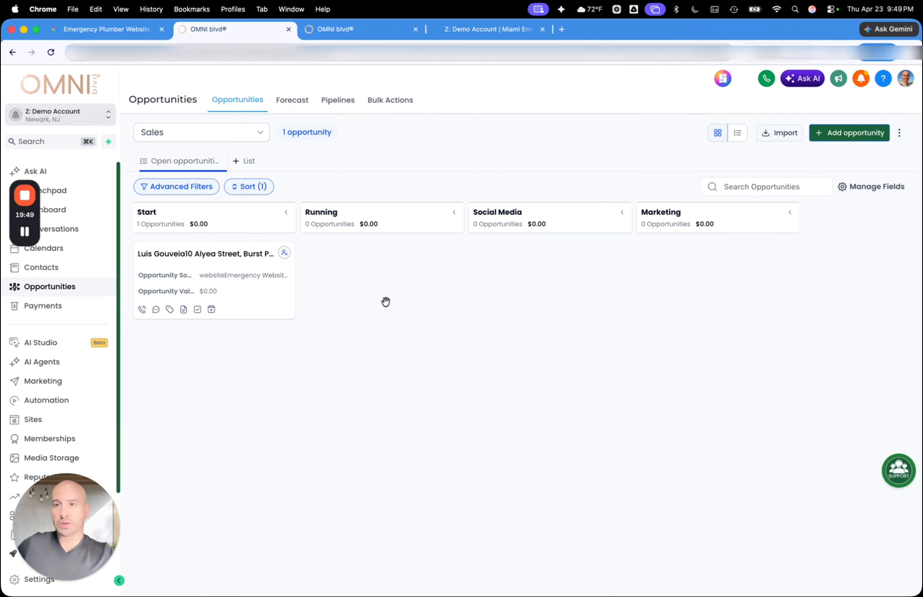
Return to the Miami emergency plumber preview page and look over its hero section, dispatch form and Plumbing Experts section
click(481, 34)
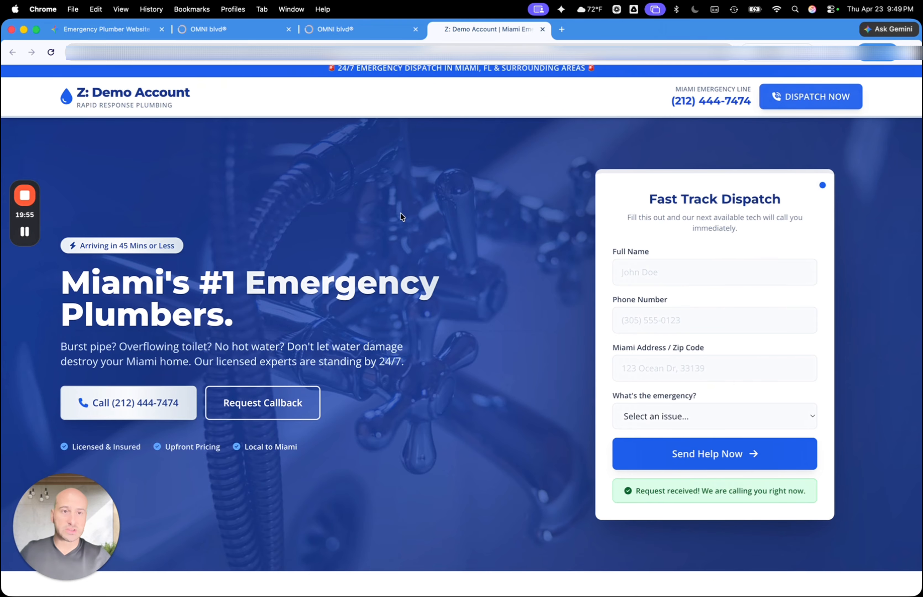
scroll(402, 217, up, 1)
scroll(402, 217, down, 1)
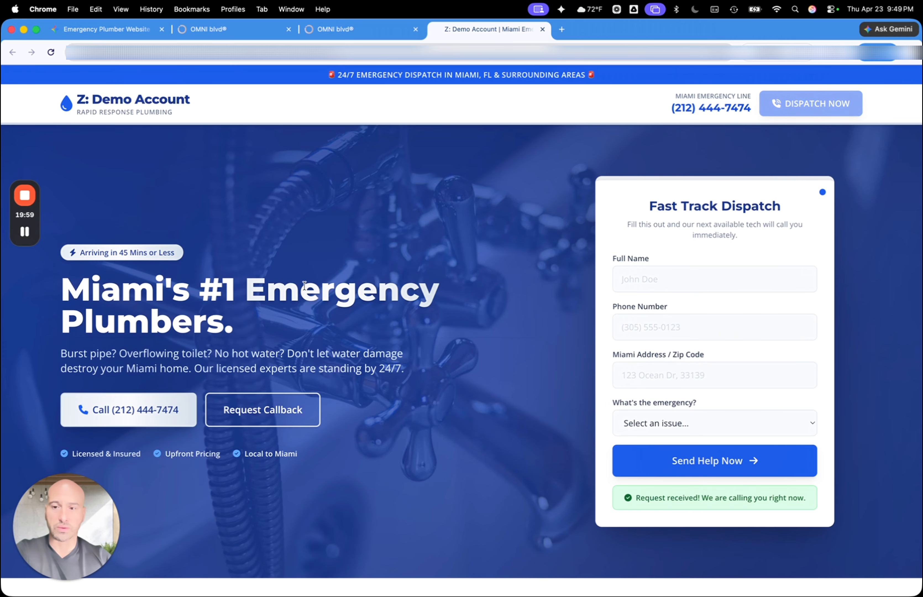
scroll(304, 285, down, 1)
scroll(304, 286, down, 3)
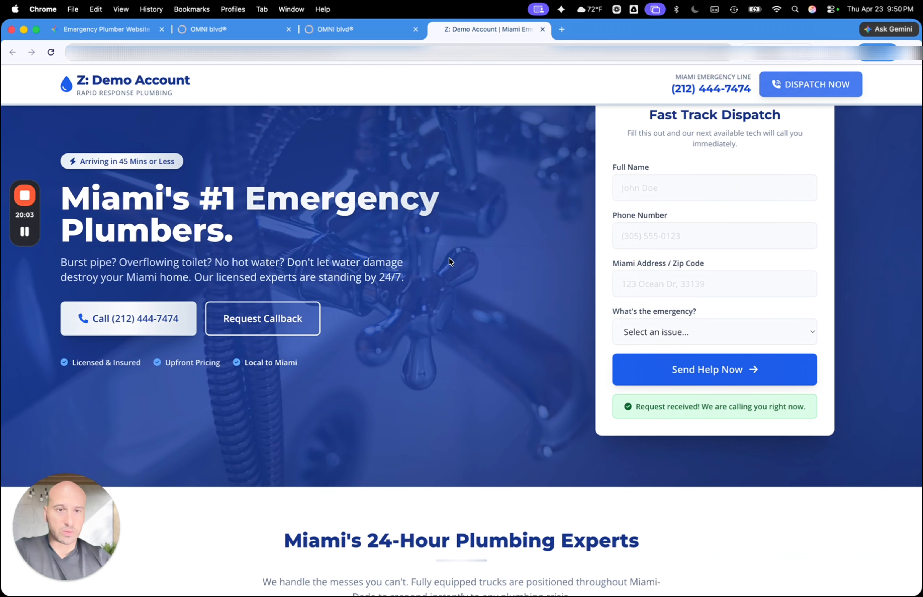
scroll(642, 245, down, 2)
scroll(643, 244, down, 11)
drag(642, 244, 640, 58)
scroll(440, 330, up, 14)
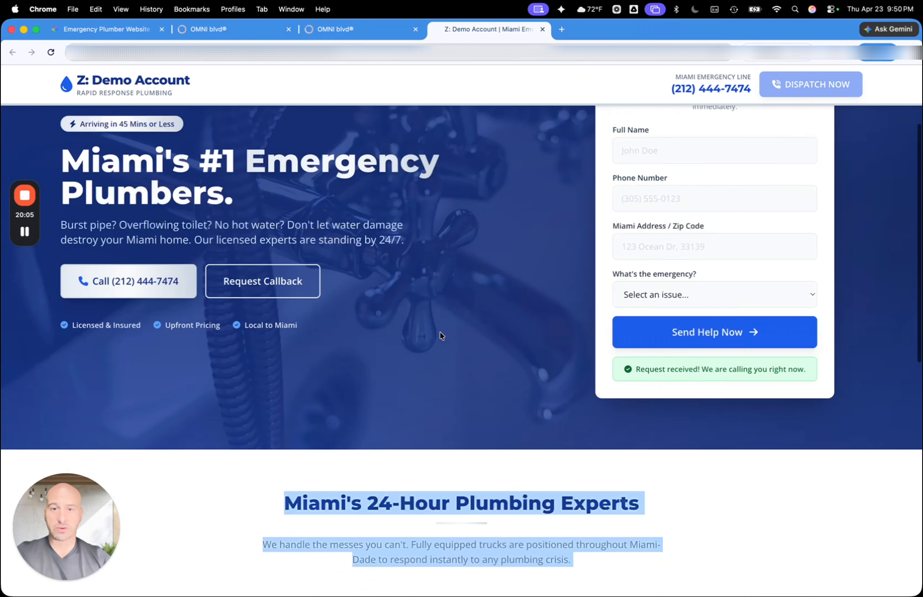
Switch to the Miami Emergency page's builder, open its domain connection and examine the domains available for selection
click(355, 28)
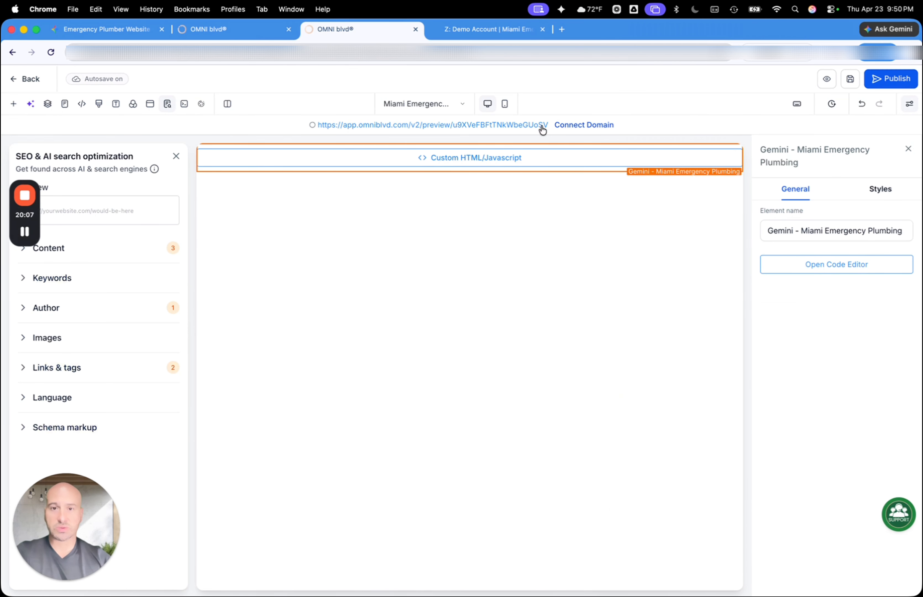
click(581, 127)
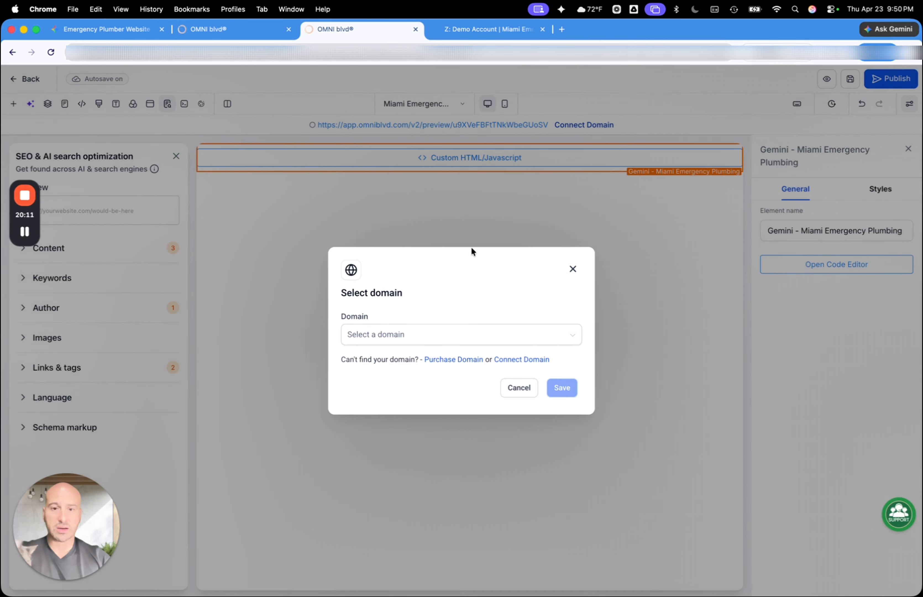
click(385, 336)
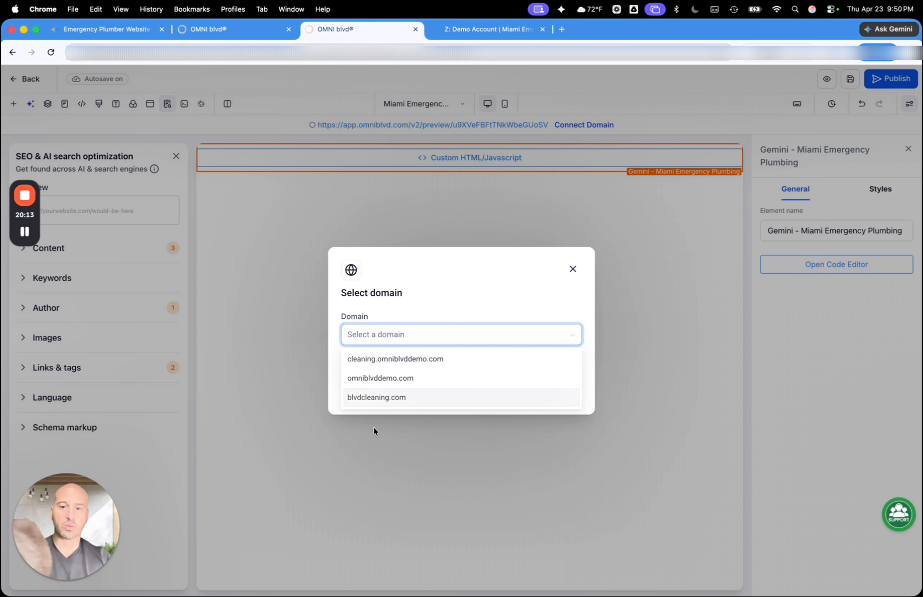
click(547, 294)
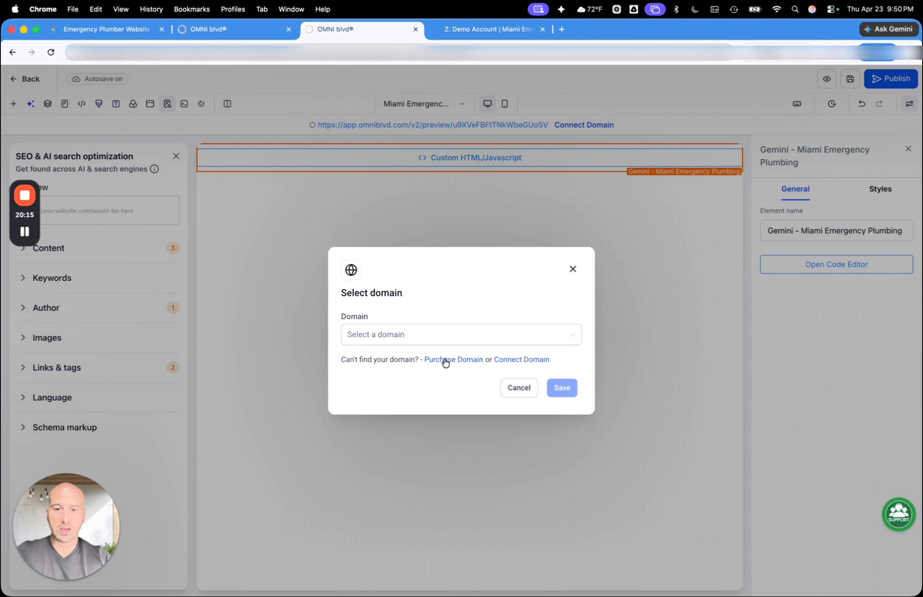